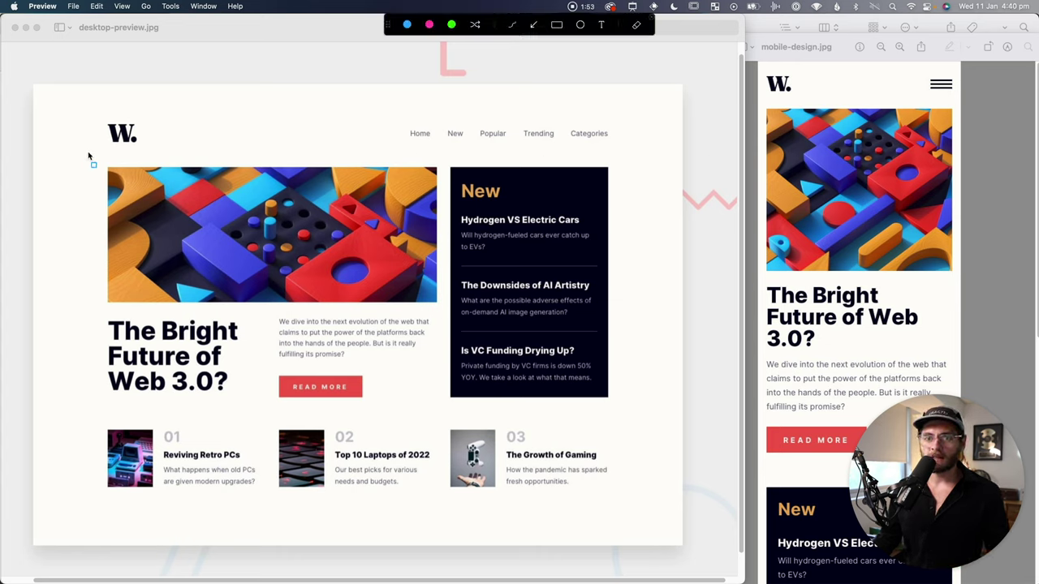
Box the featured post area on the desktop and mobile designs in blue, and circle both hero images in green
drag(88, 153, 445, 409)
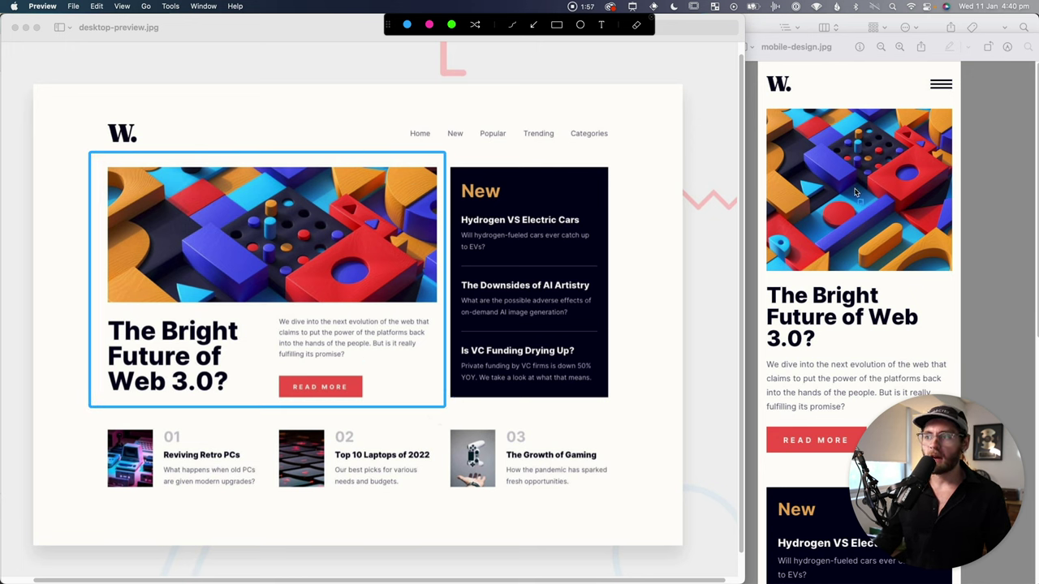
mouse_move(759, 97)
mouse_down()
mouse_move(844, 240)
mouse_move(920, 479)
mouse_move(953, 469)
mouse_up()
mouse_move(347, 164)
mouse_down()
mouse_move(227, 169)
mouse_move(316, 348)
mouse_move(212, 172)
mouse_up()
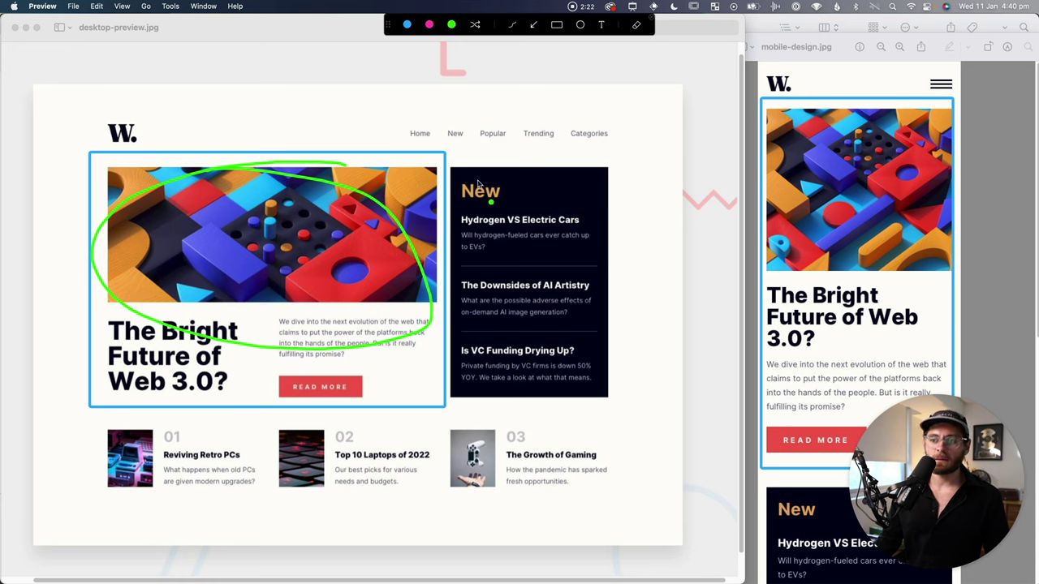
mouse_move(844, 122)
mouse_down()
mouse_move(913, 142)
mouse_move(885, 120)
mouse_up()
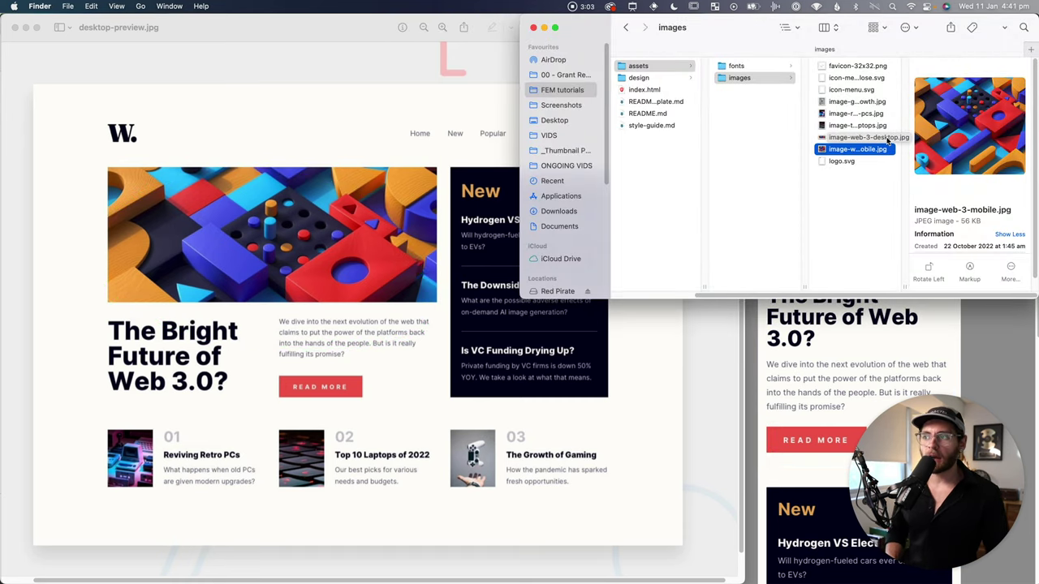
Preview image-web-3-mobile.jpg and the matching desktop image in the project's images folder
key(space)
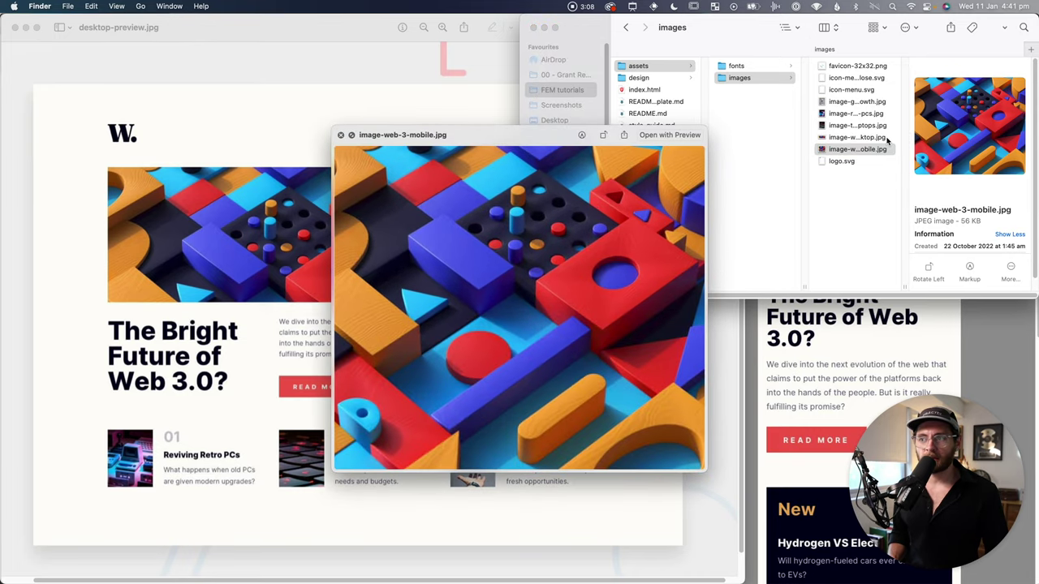
click(887, 142)
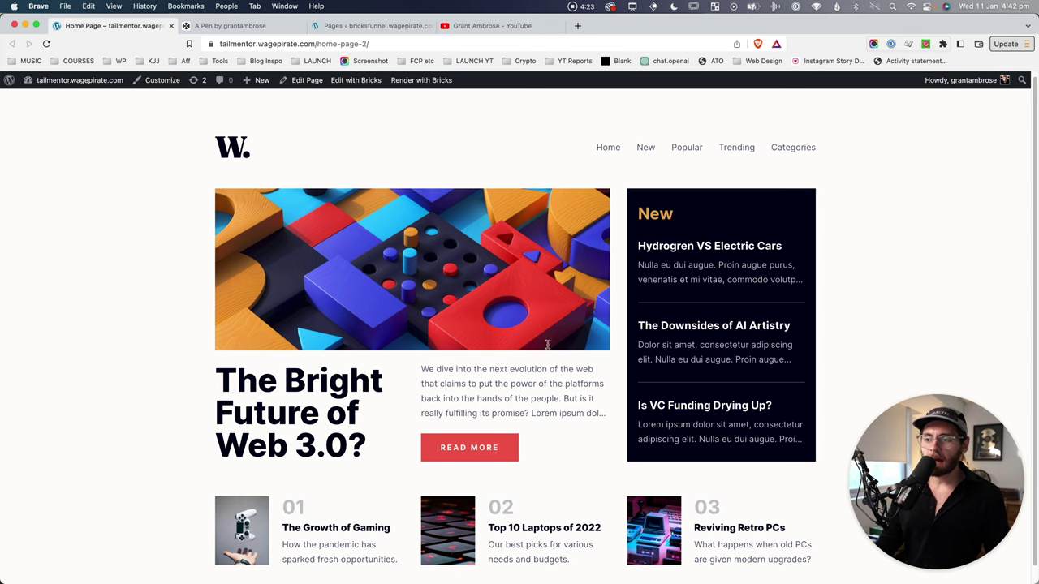
Open the home page in the Bricks editor and inspect the default and desktop ACF featured image elements
click(352, 82)
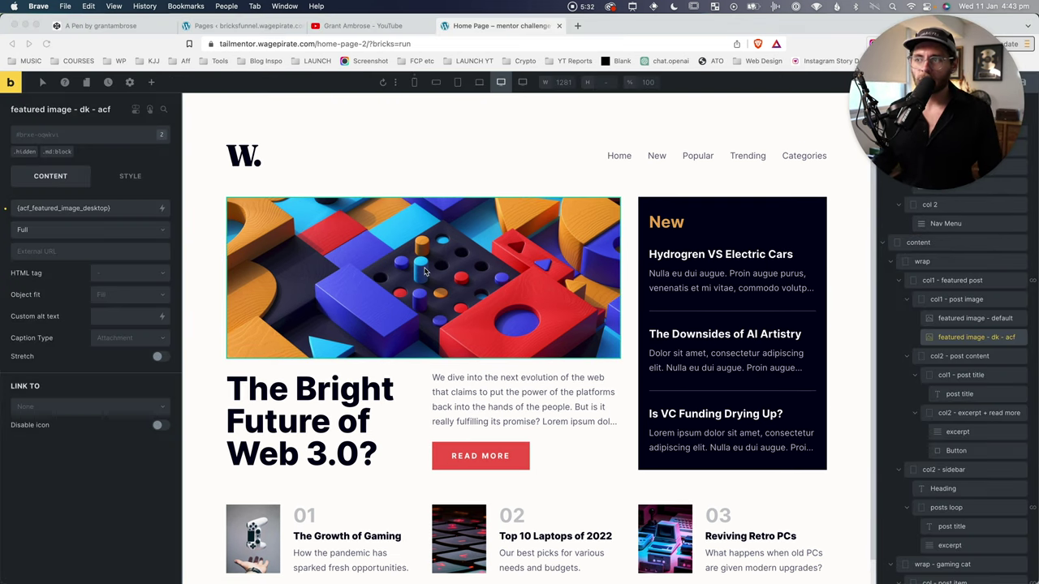
click(952, 321)
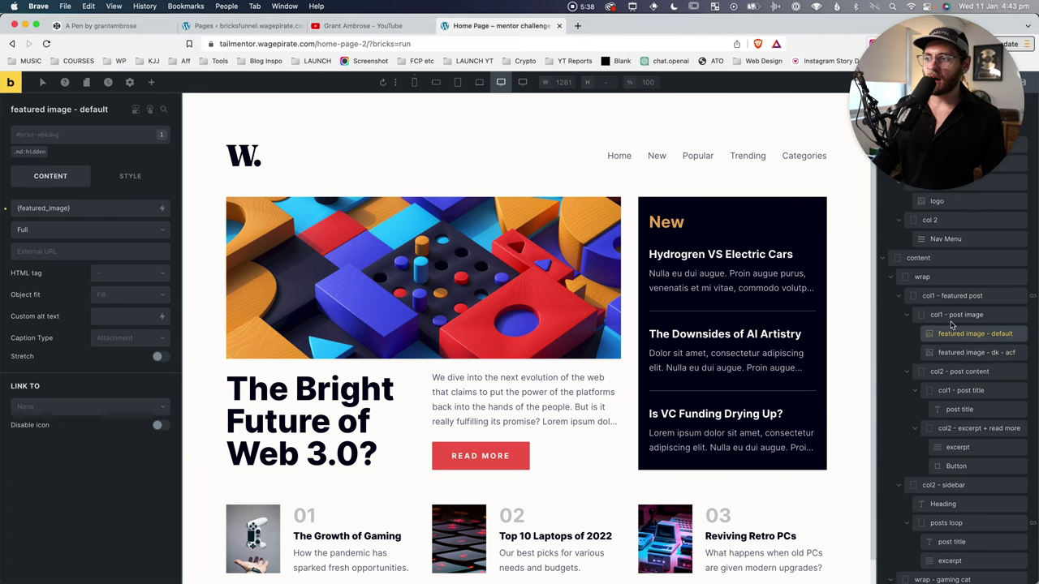
click(979, 355)
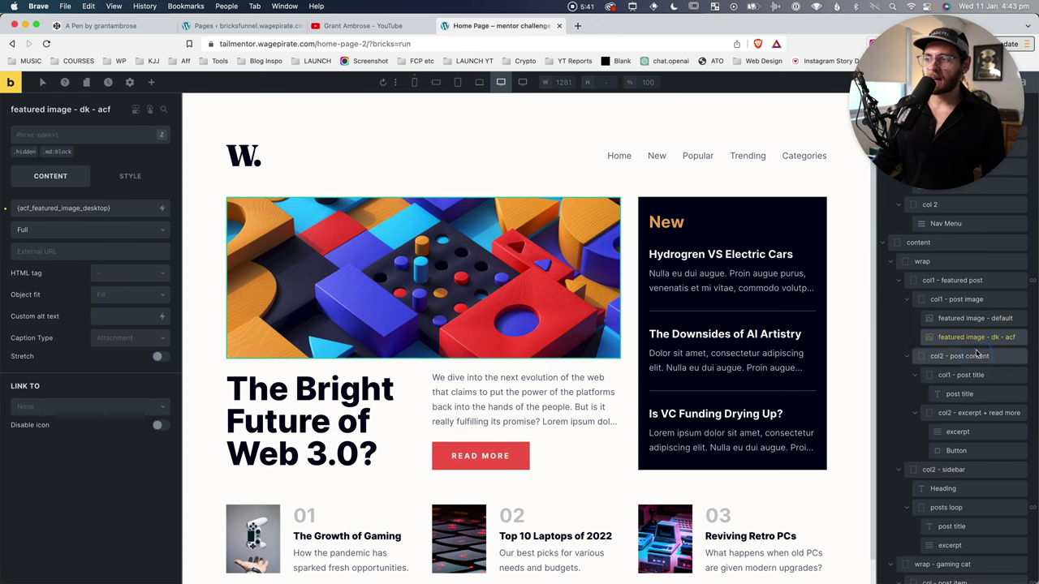
click(973, 325)
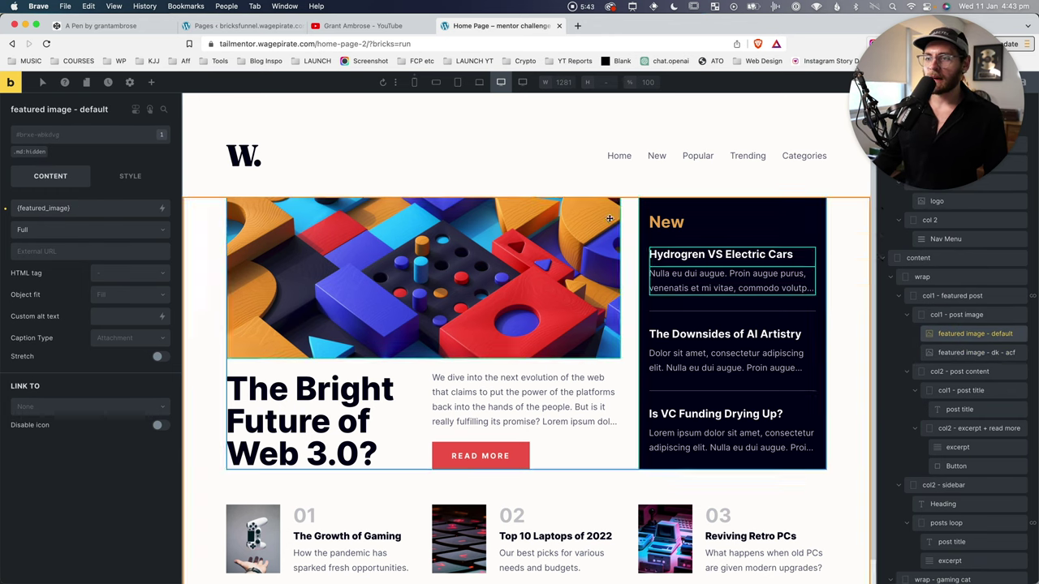
Check the two featured image elements at the mobile and md (>= 768px) breakpoints
click(414, 82)
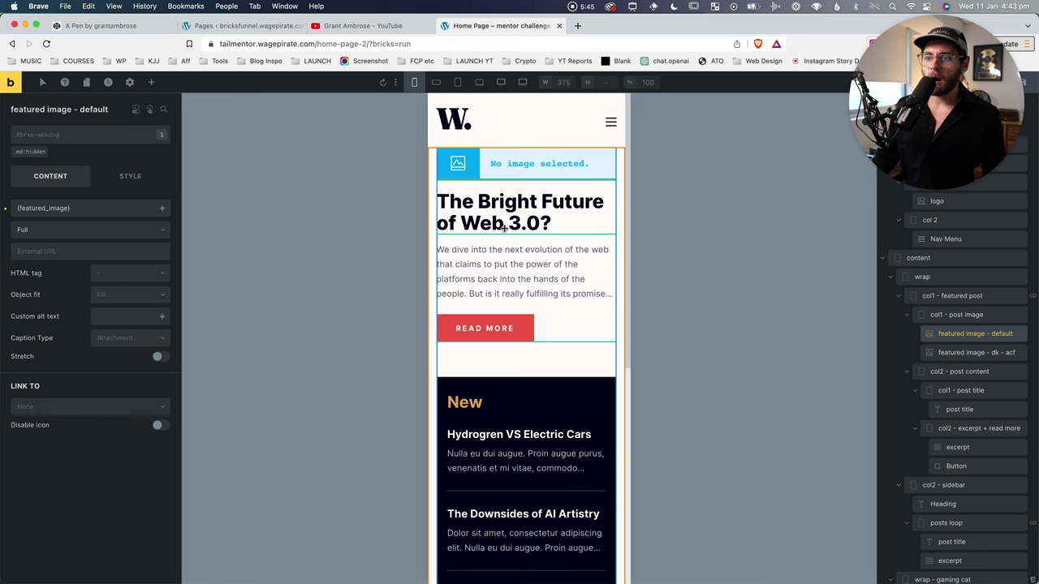
click(457, 82)
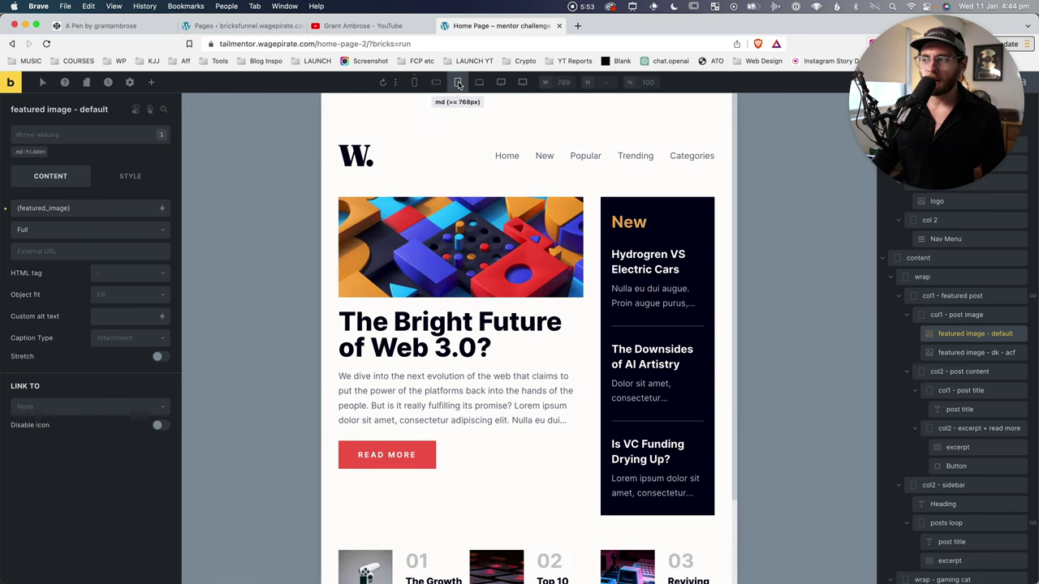
click(995, 352)
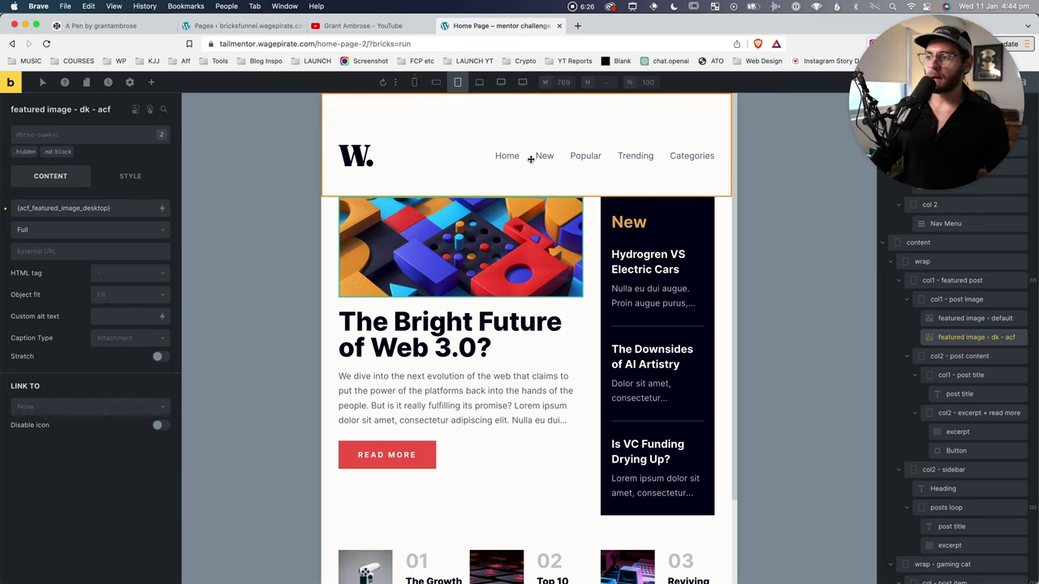
click(964, 319)
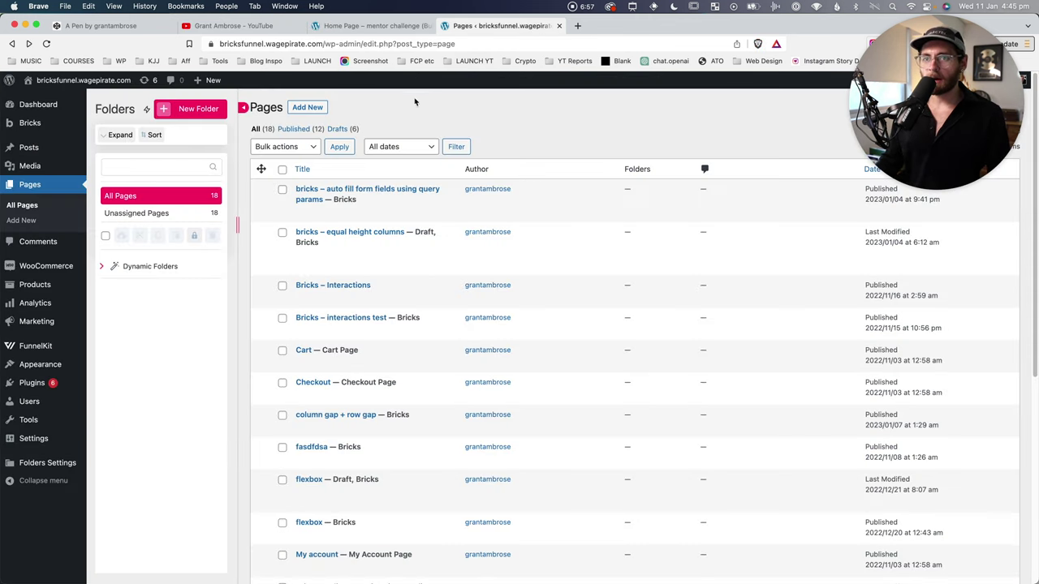
Add a new page titled "Bricks - show hide images lazyloads" and start publishing it
click(320, 109)
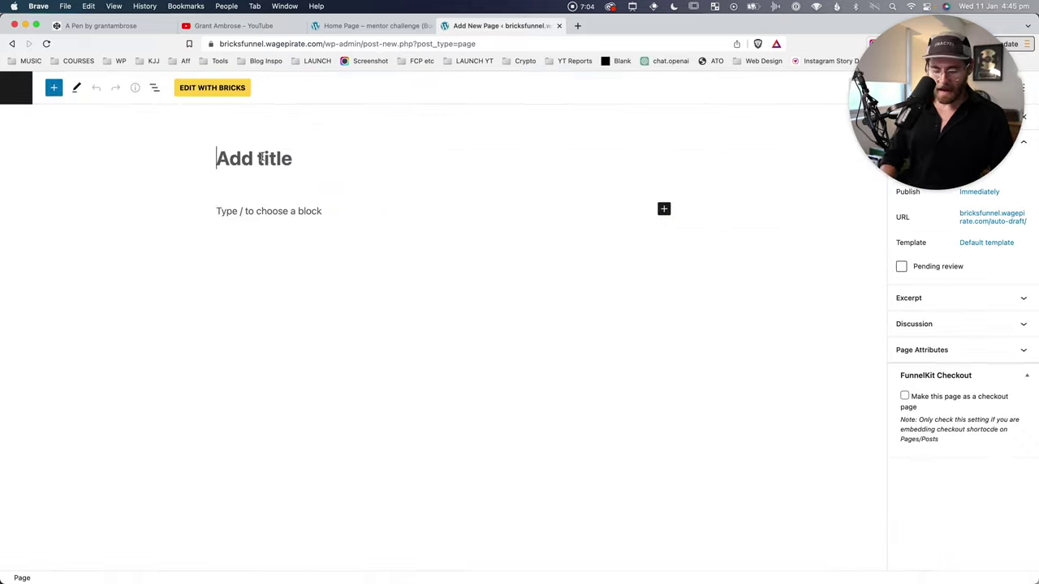
text(Bricks -)
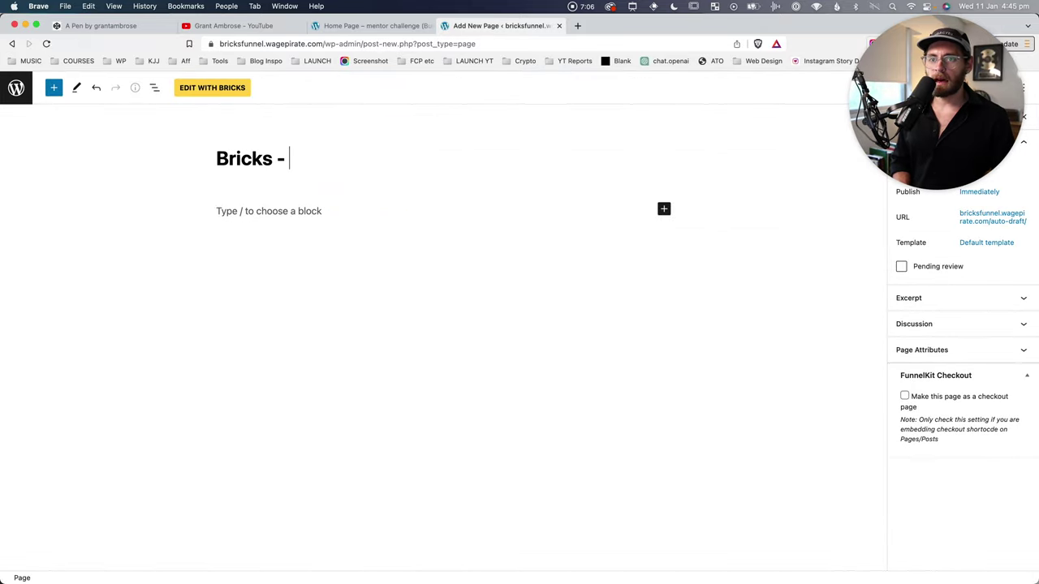
text( show )
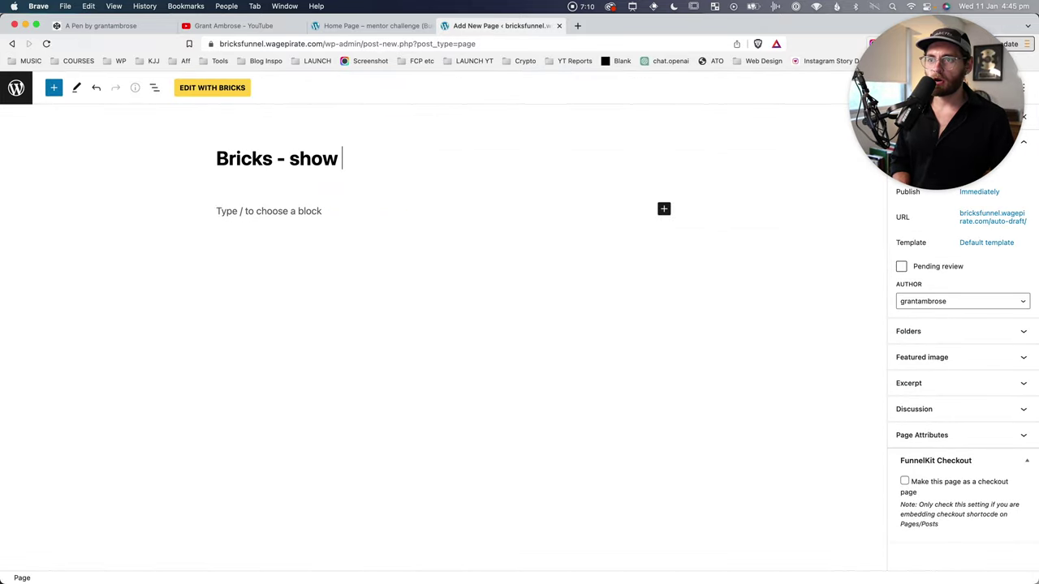
text(hide images lazyloads)
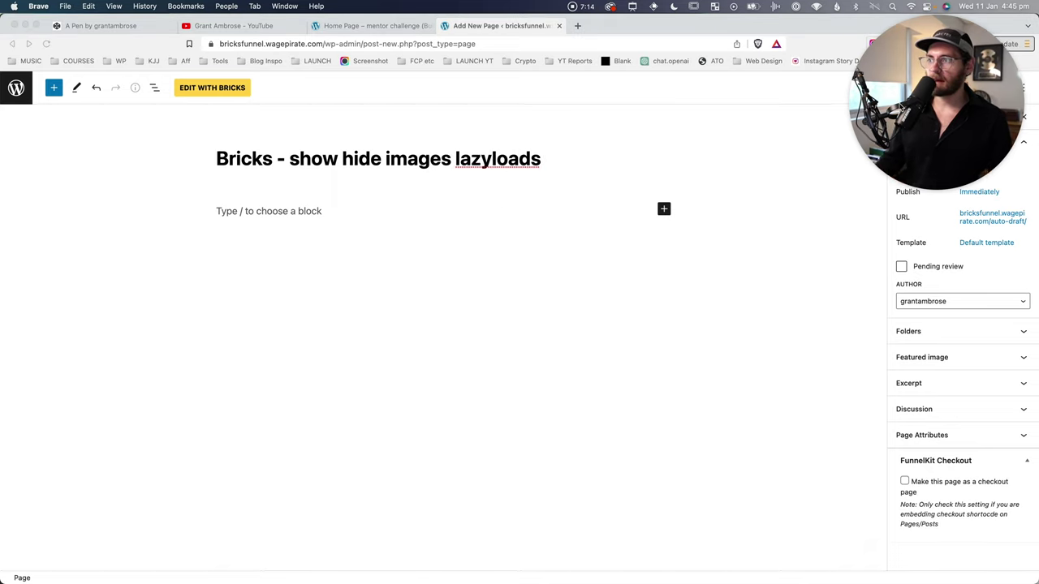
click(951, 90)
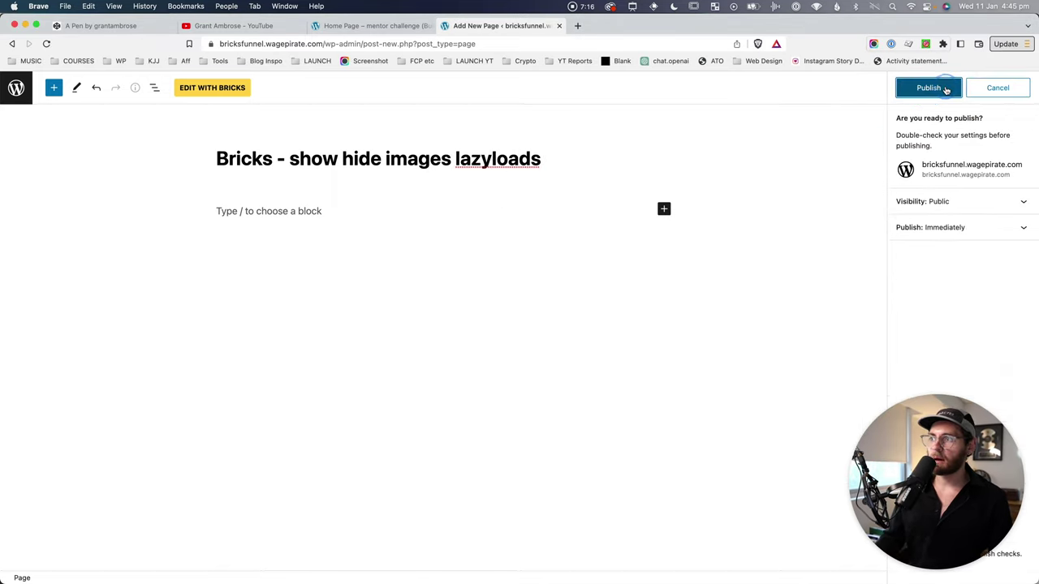
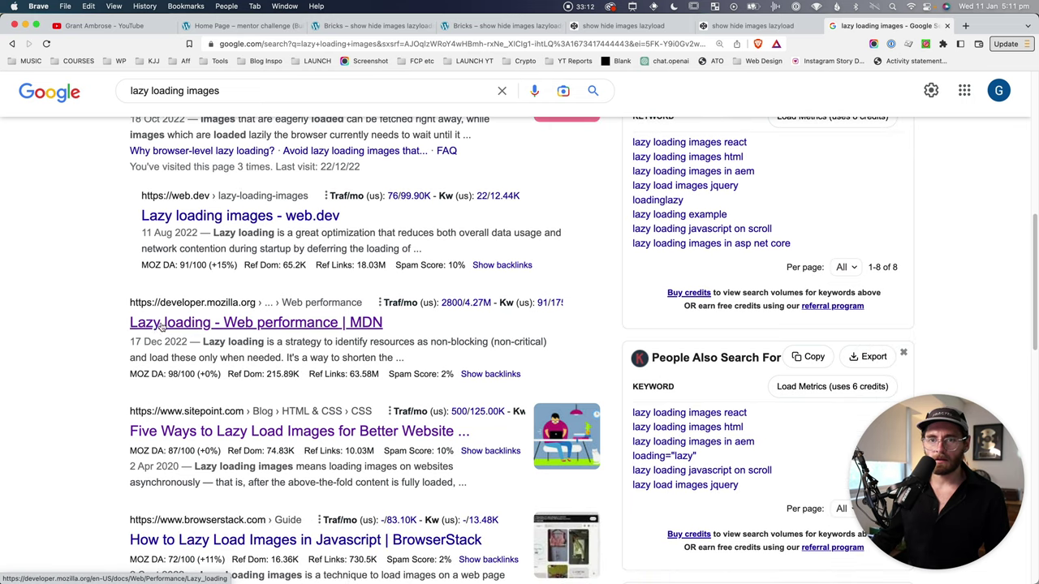
Open the MDN article on lazy loading and find its Images and iframes section
click(168, 325)
scroll(481, 386, down, 3)
scroll(481, 387, down, 5)
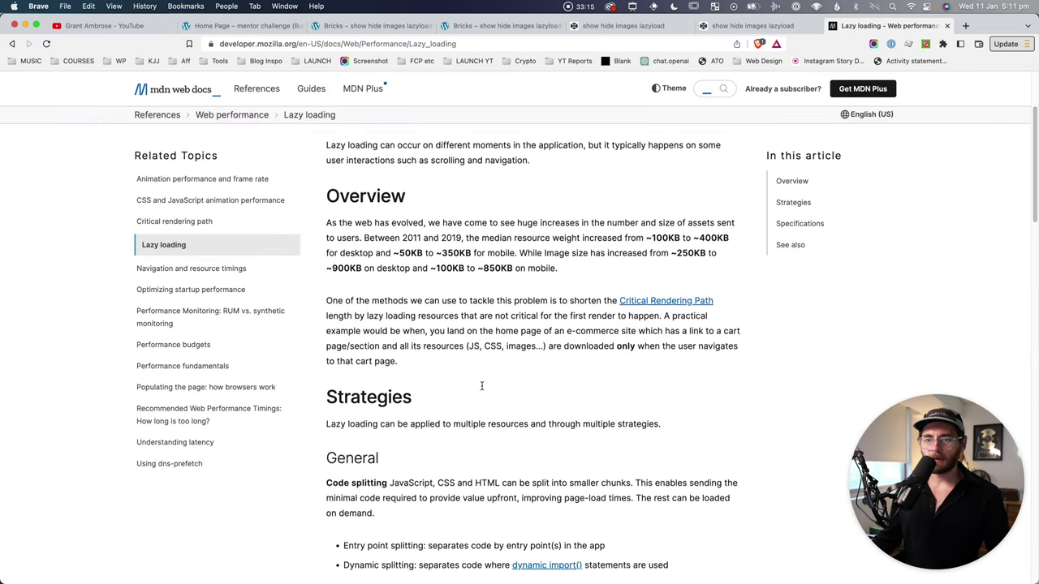
scroll(428, 384, down, 5)
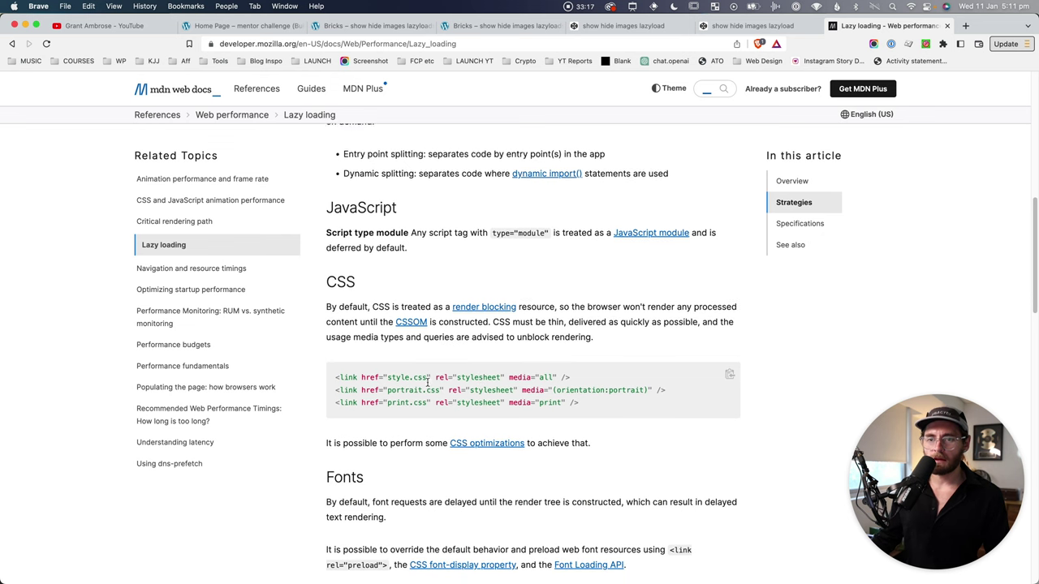
scroll(428, 382, down, 2)
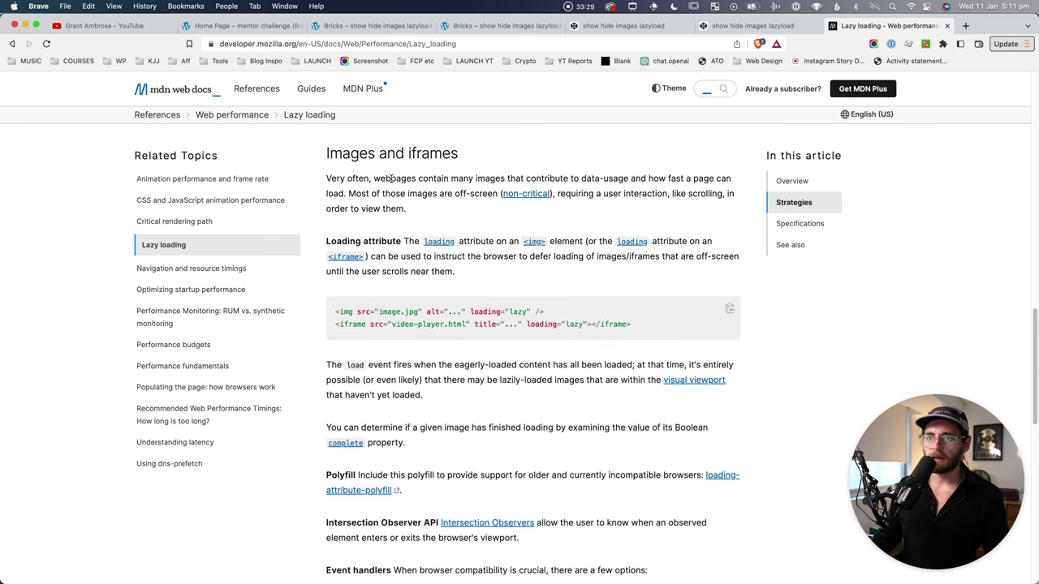
Highlight the passages on image data usage and the loading attribute, including loading="lazy" in the img example
drag(391, 178, 667, 195)
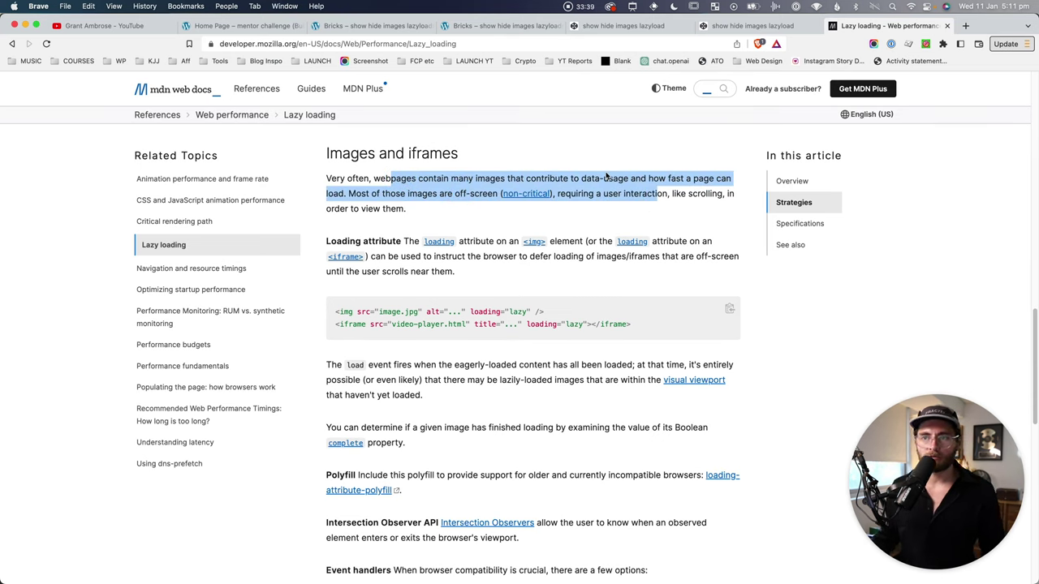
drag(405, 243, 575, 241)
drag(416, 257, 439, 271)
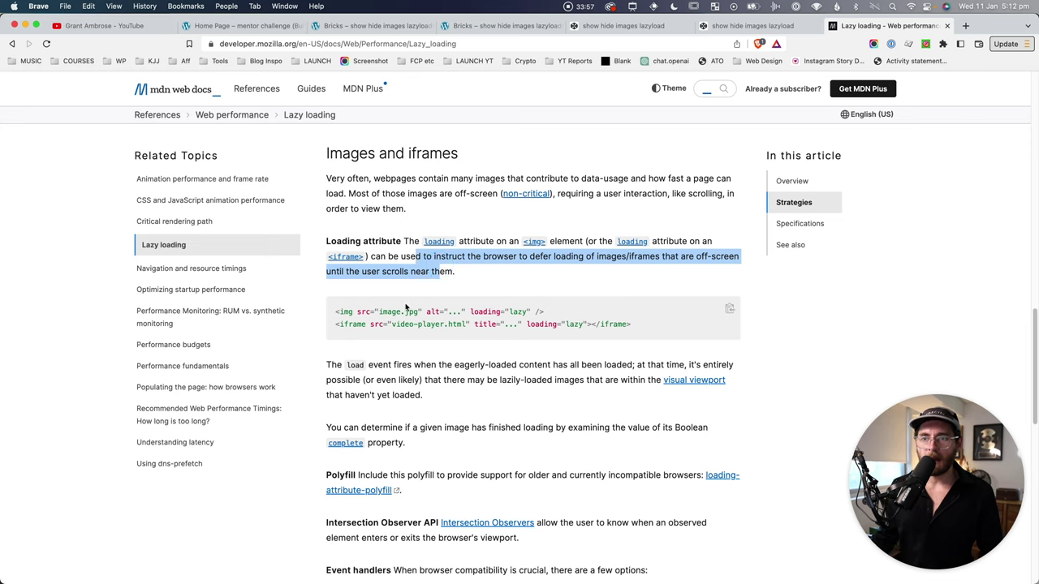
drag(344, 312, 469, 311)
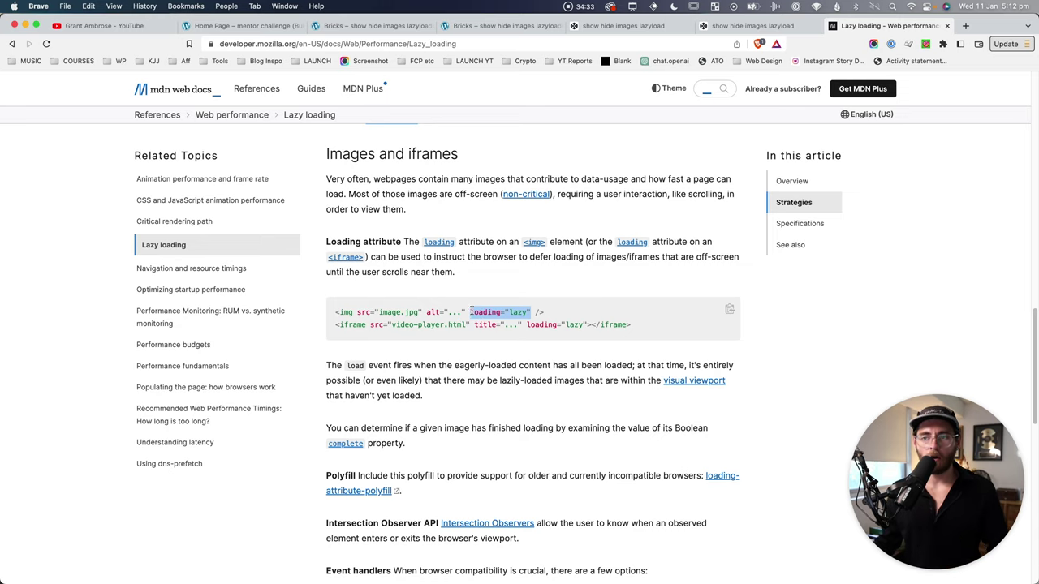
click(478, 312)
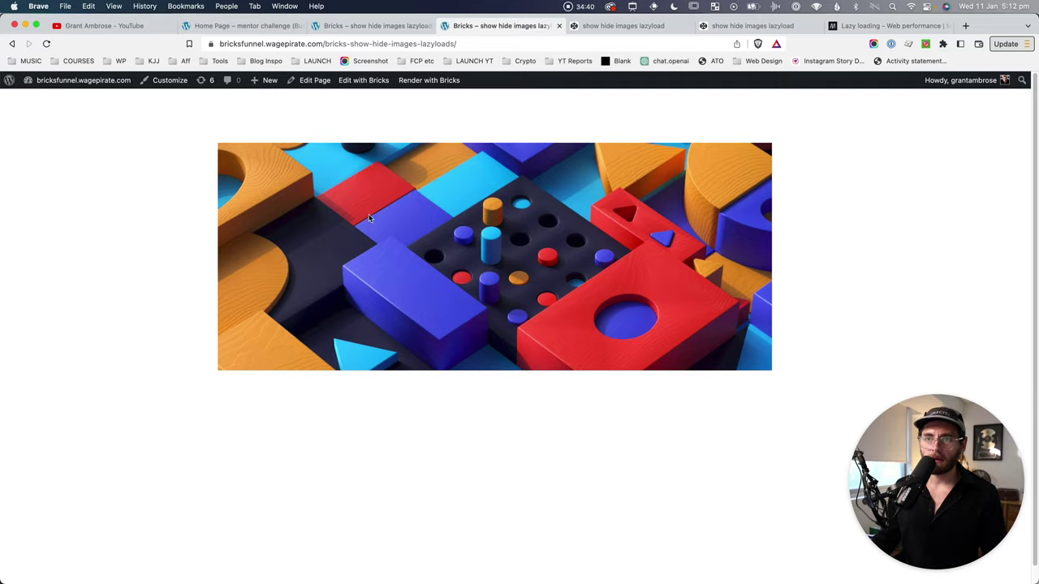
Inspect the published page's desktop image in the developer tools and widen the HTML view
right_click(379, 185)
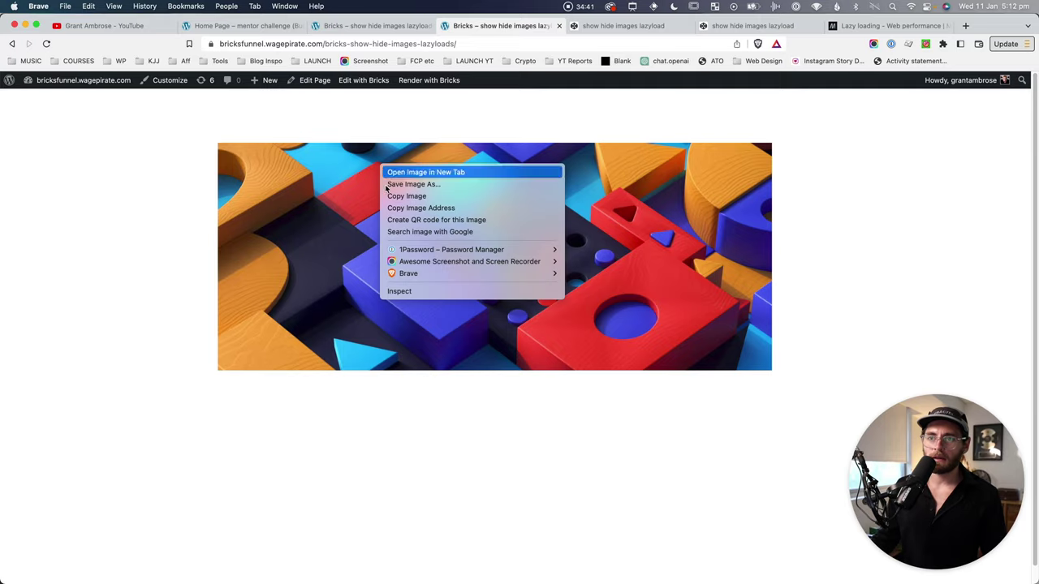
click(410, 291)
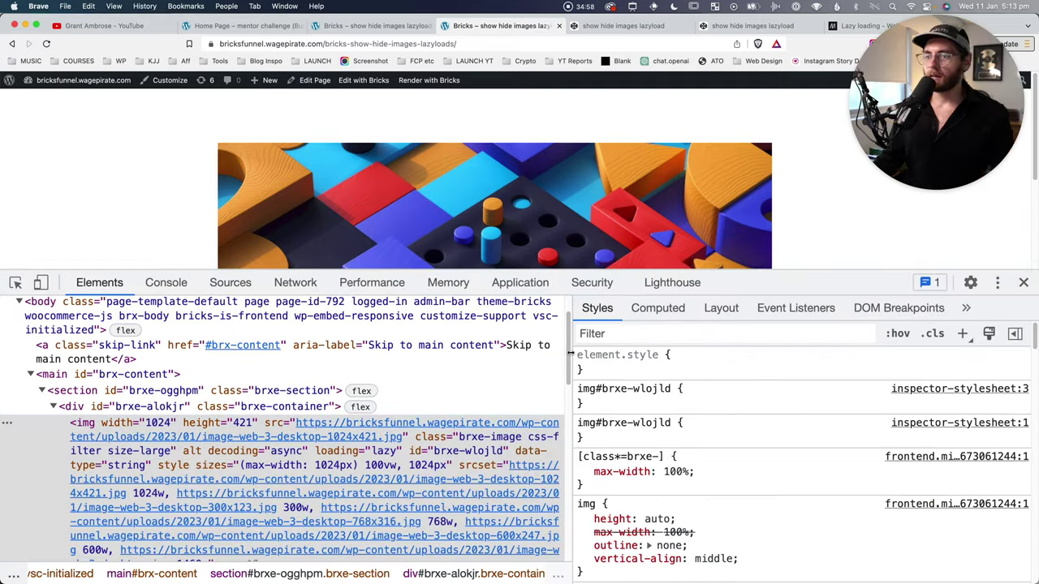
drag(570, 370, 844, 370)
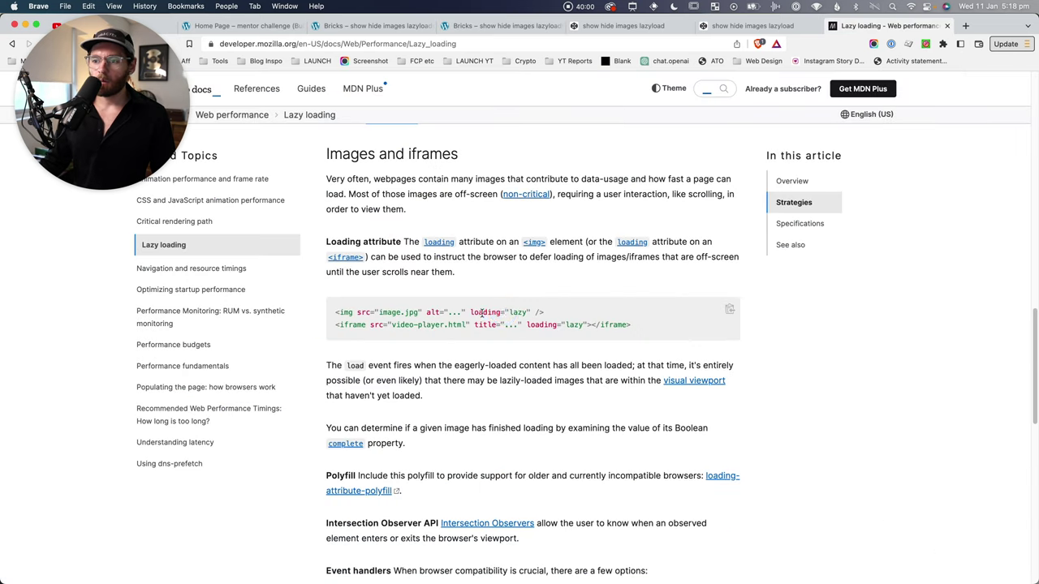
Highlight loading="lazy" in the MDN example, and examine the hidden mobile image's img element on the published page
drag(484, 312, 526, 312)
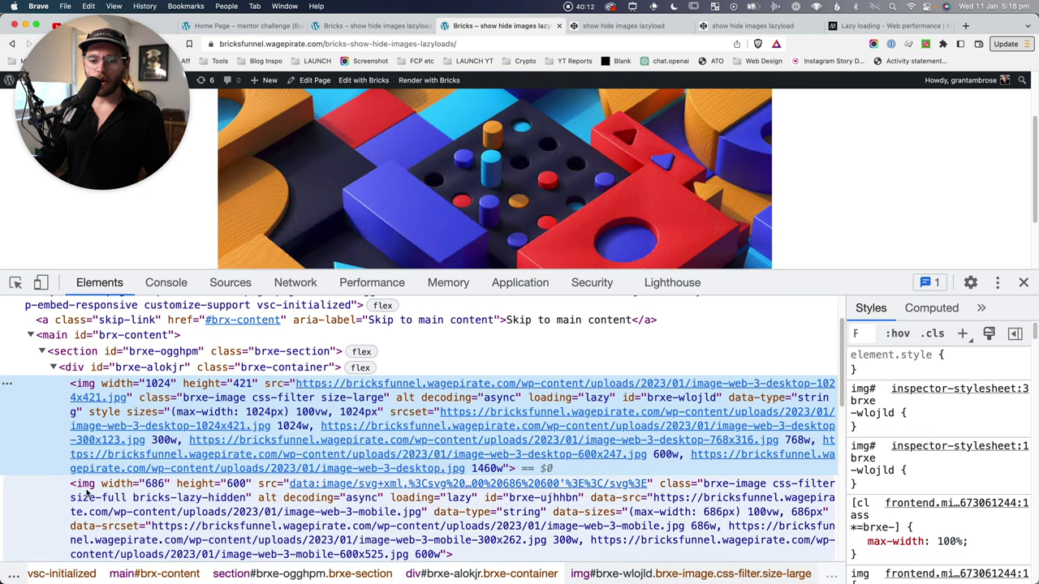
click(85, 487)
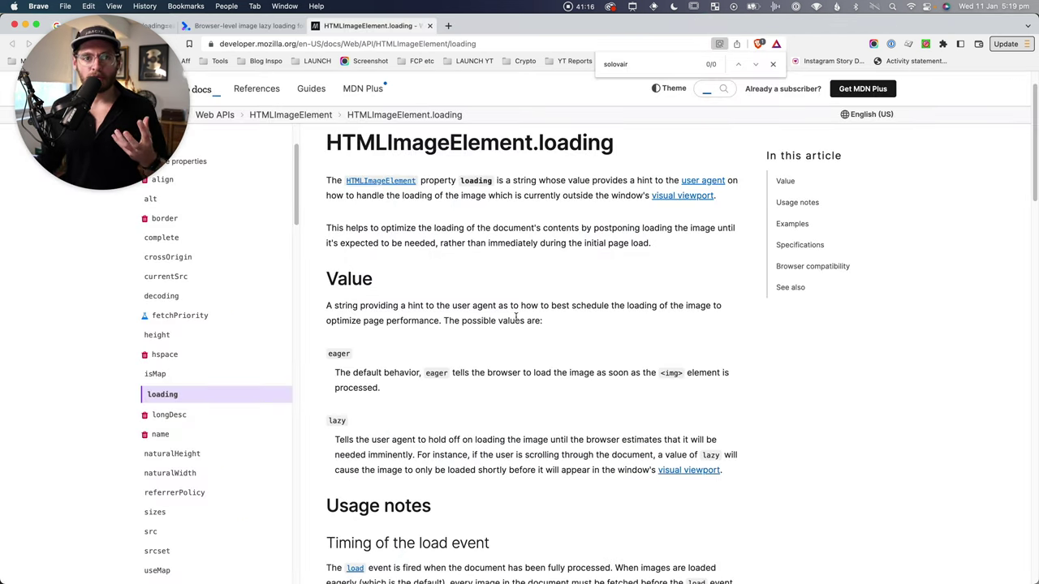
Read the eager and lazy values on MDN's HTMLImageElement.loading page, highlighting the lazy value and the eager description
scroll(476, 367, down, 2)
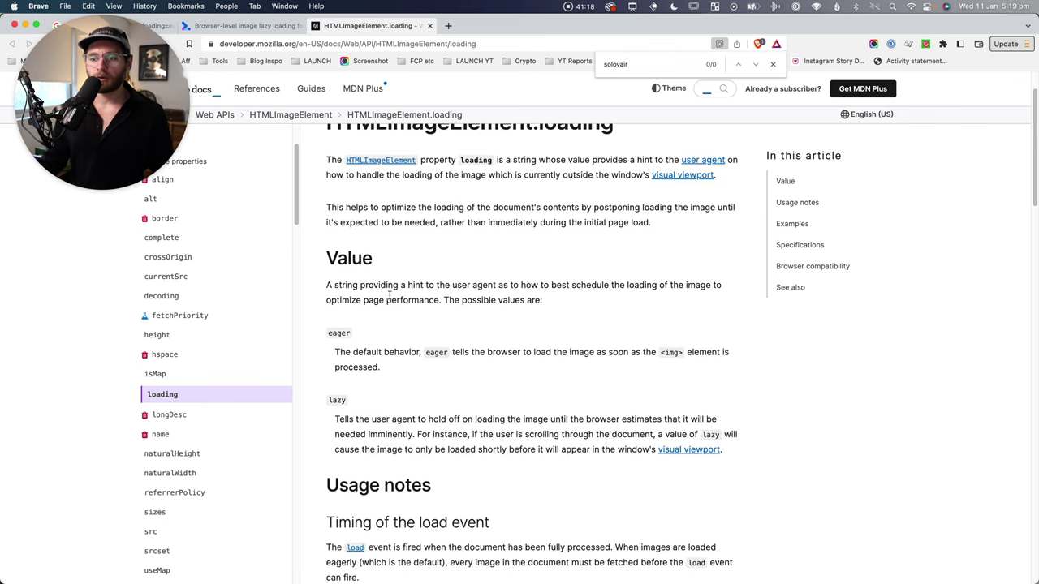
drag(336, 385, 383, 390)
scroll(369, 389, down, 1)
click(367, 388)
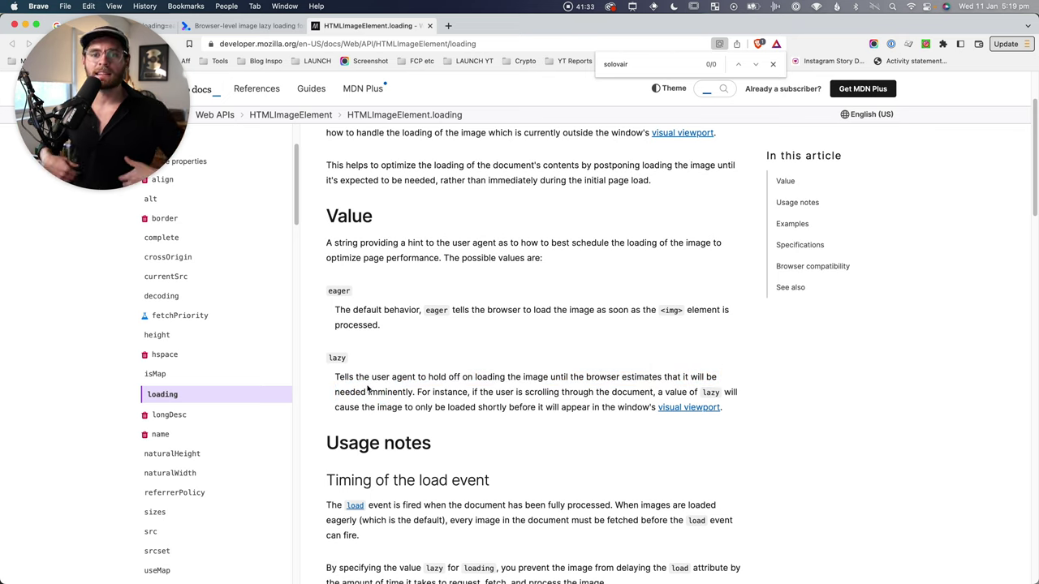
drag(332, 360, 342, 362)
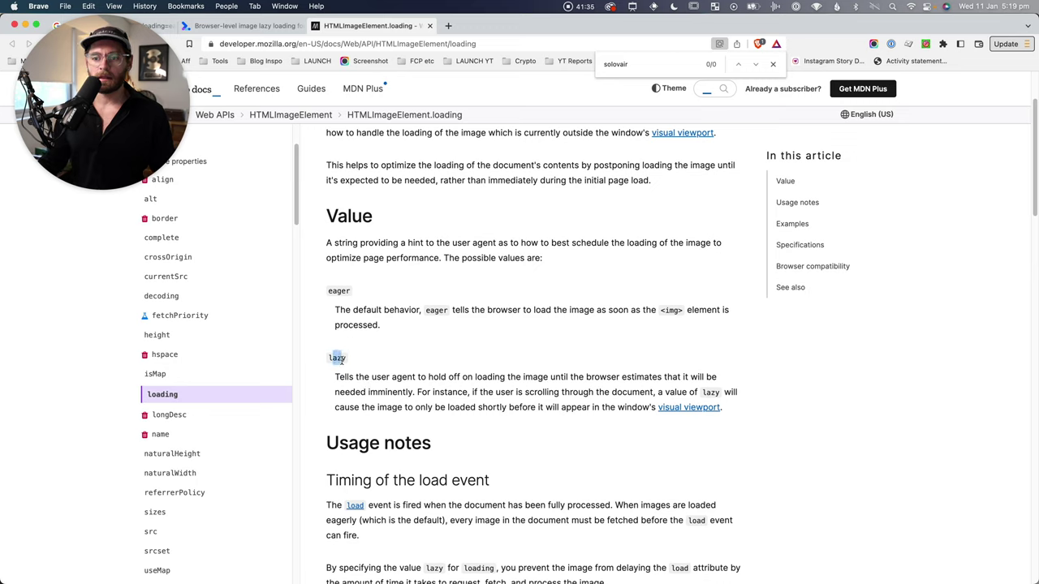
drag(346, 309, 420, 326)
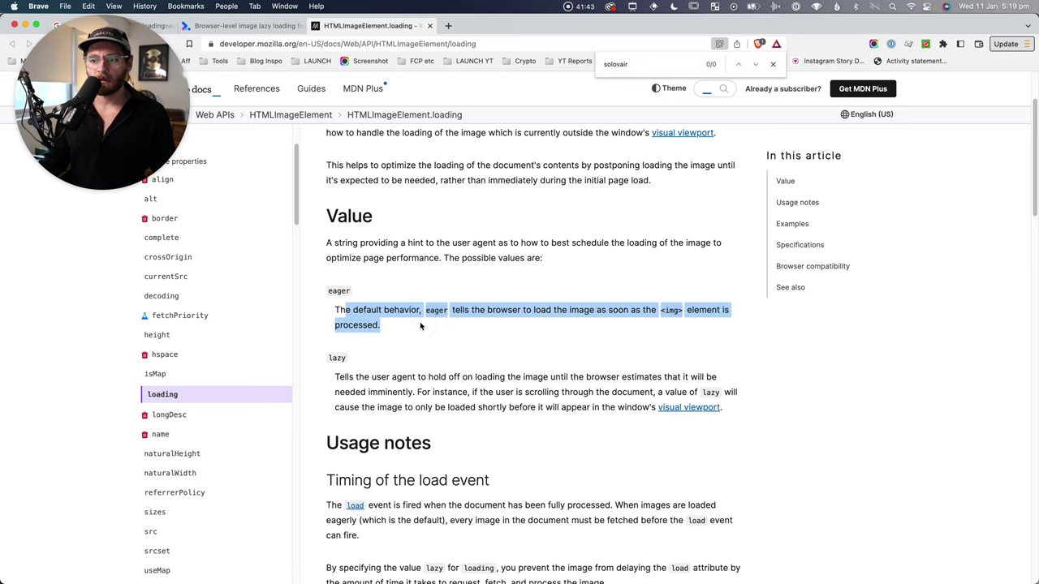
Compare the eager and lazy values on MDN's HTMLImageElement.loading page, highlighting the lazy value and the start of its description
click(334, 289)
drag(347, 358, 339, 359)
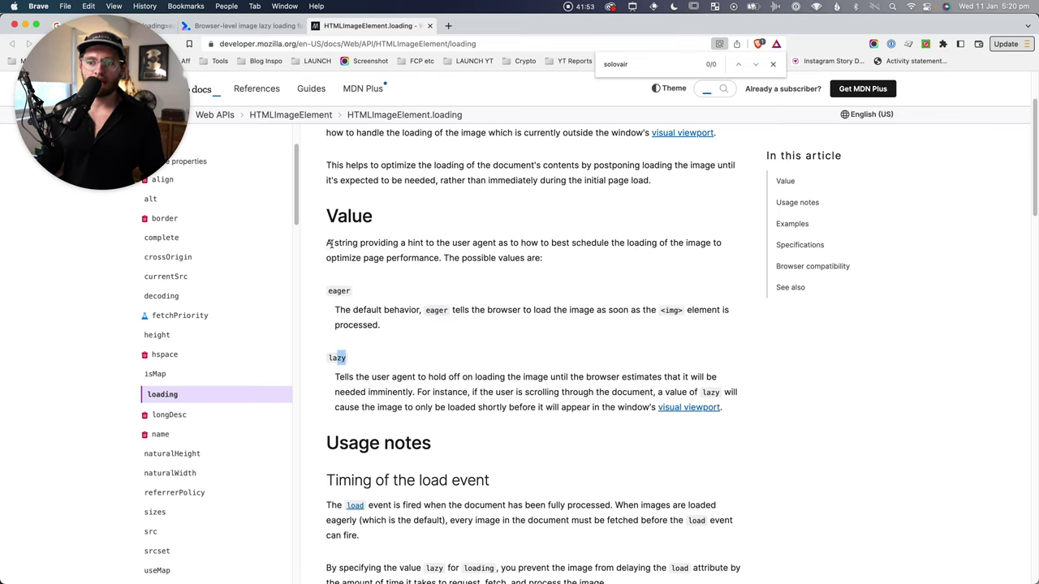
click(411, 262)
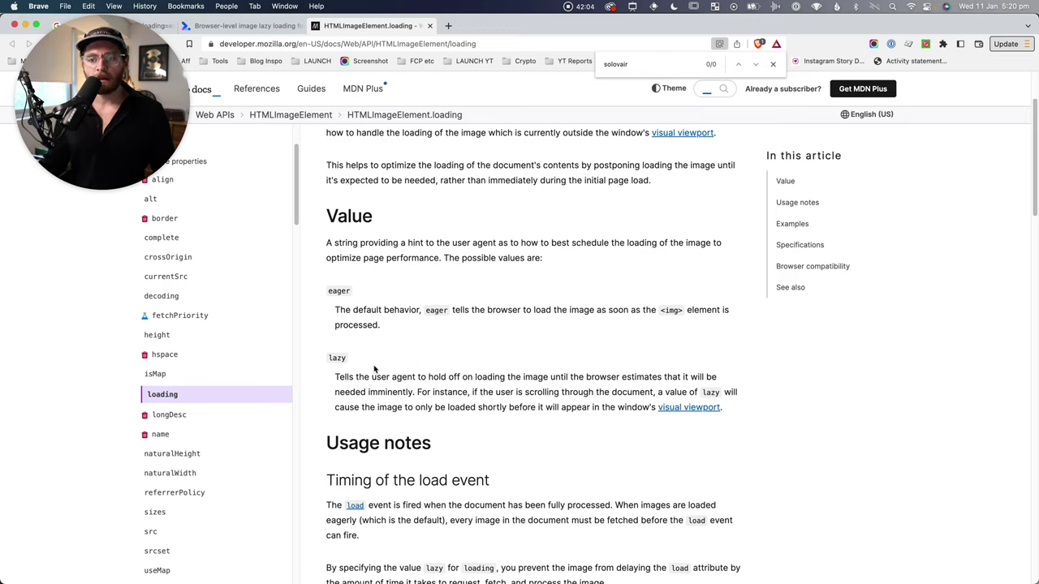
drag(329, 357, 362, 396)
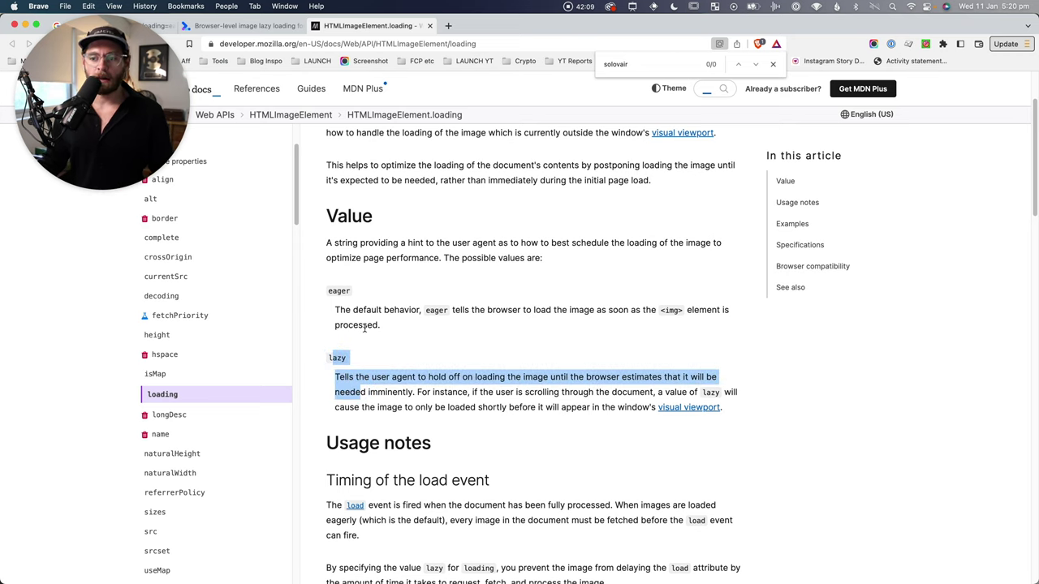
drag(364, 328, 334, 279)
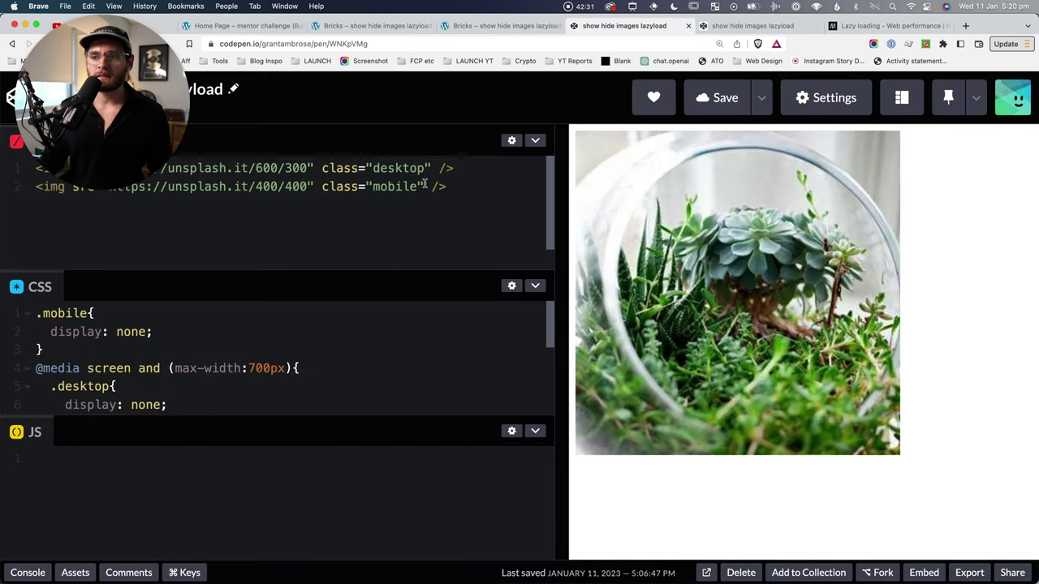
Add loading="lazy" to the img with class "mobile" in the CodePen HTML and reload the pen's full-page view
click(424, 187)
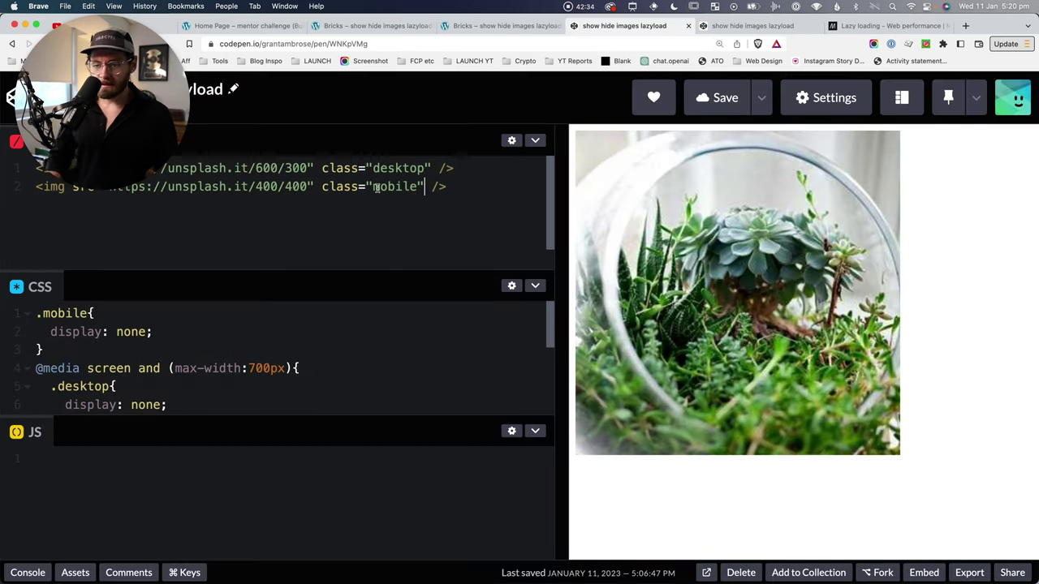
text(loading="lazy")
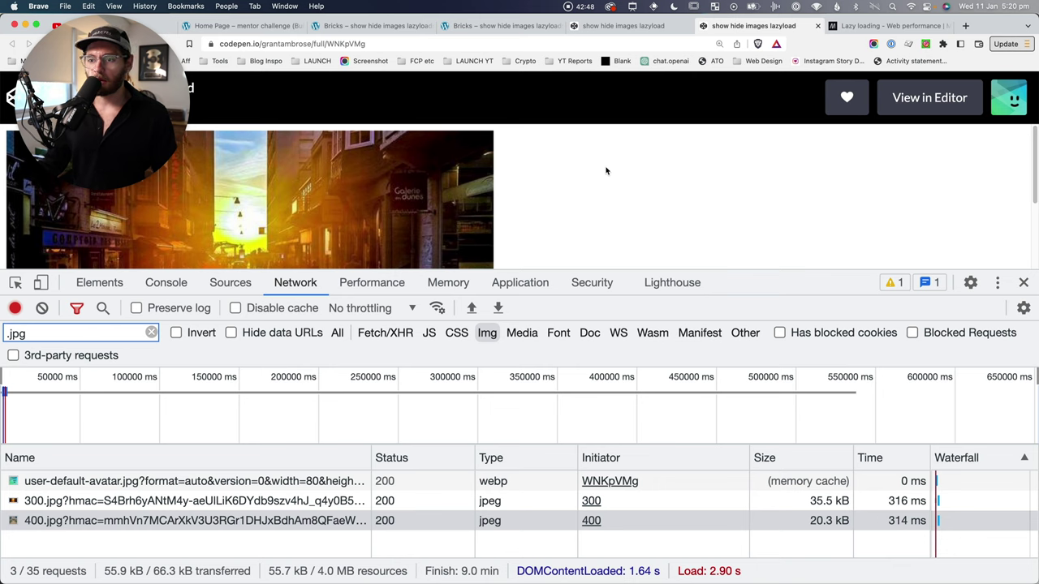
key(super+r)
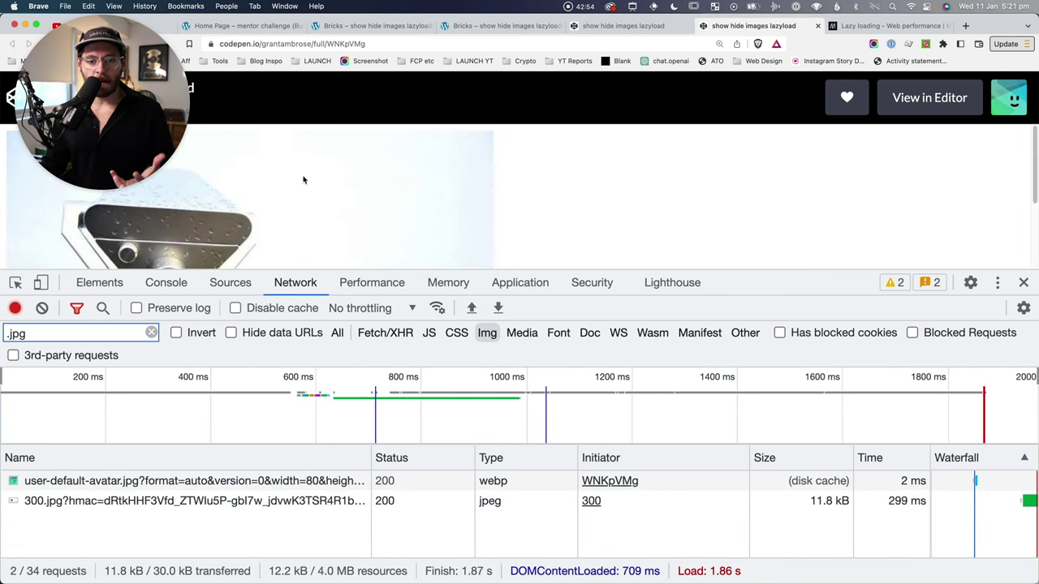
Preview the 300.jpg request, resize the browser window down past the mobile breakpoint, and preview the 400.jpg request
click(60, 502)
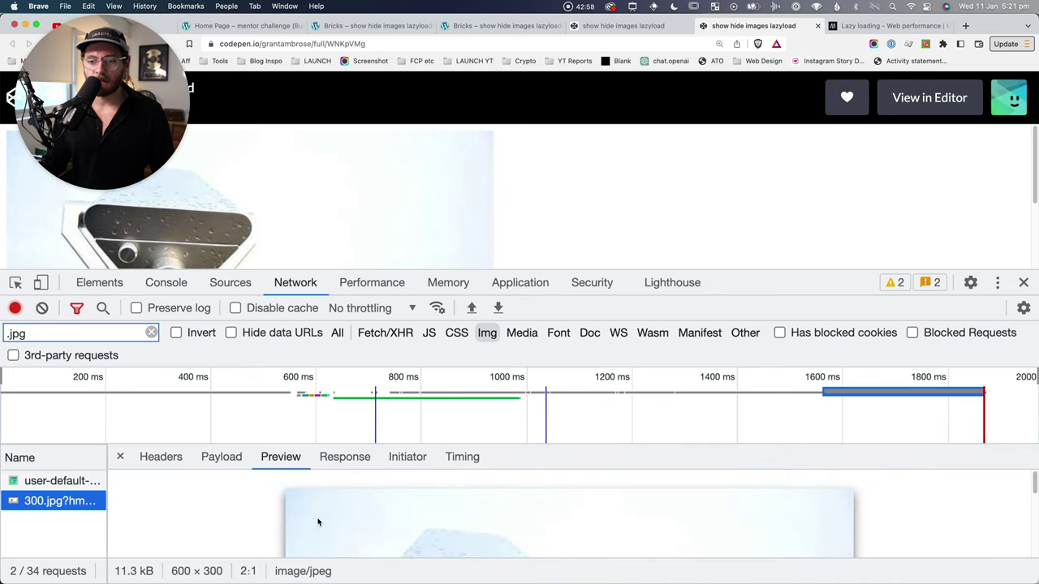
click(126, 456)
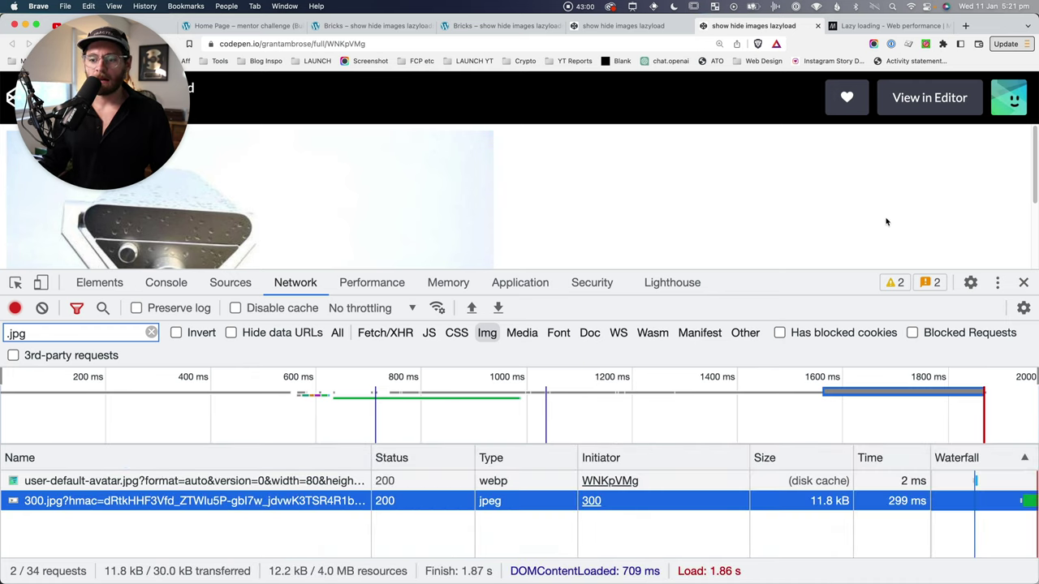
drag(1037, 188, 1032, 221)
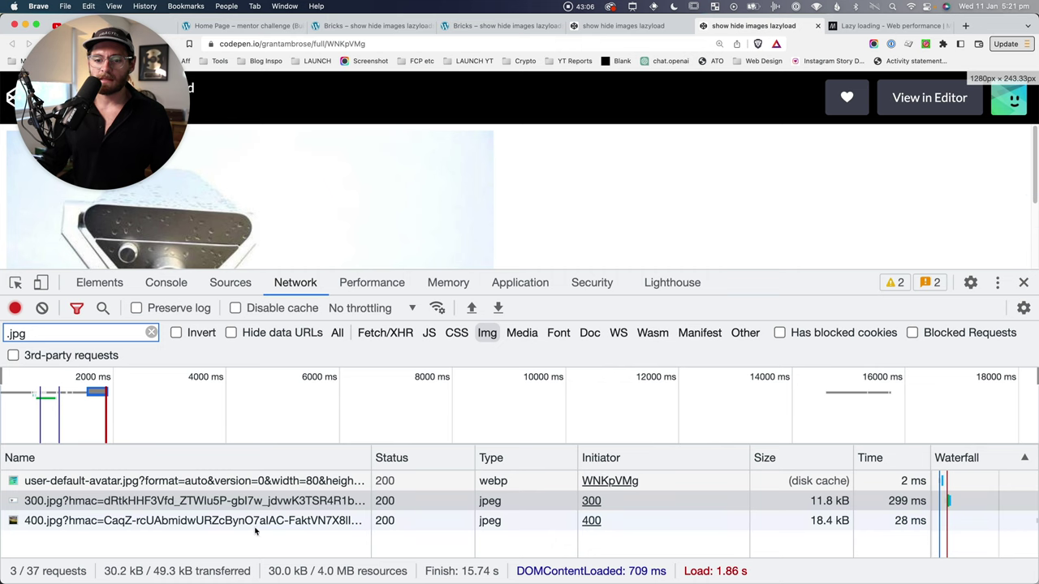
click(30, 521)
scroll(200, 508, down, 5)
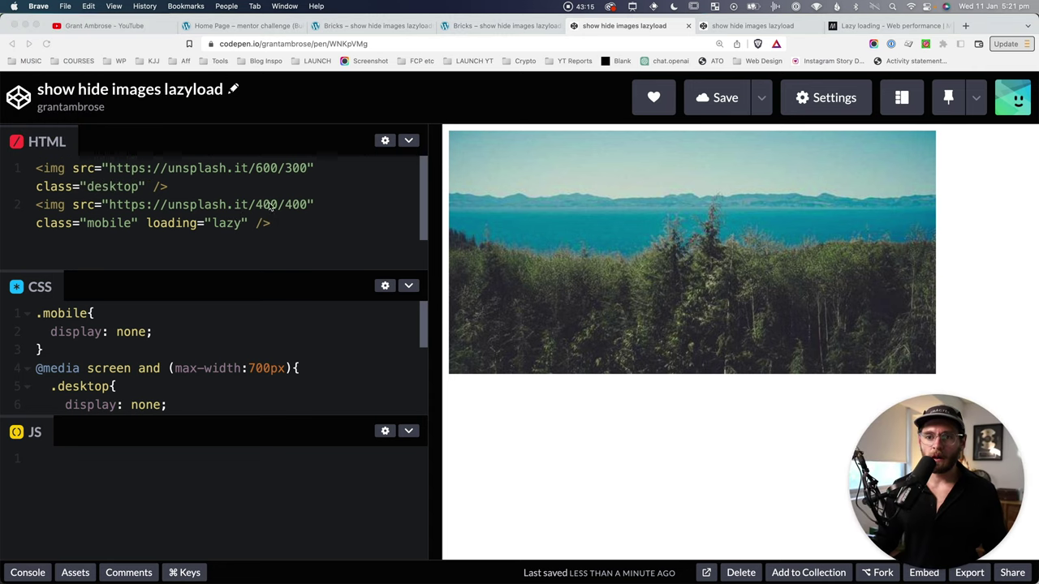
Add the mobile image's loading="lazy" attribute to the img with class "desktop" as well and save the pen
click(209, 220)
drag(209, 221, 147, 221)
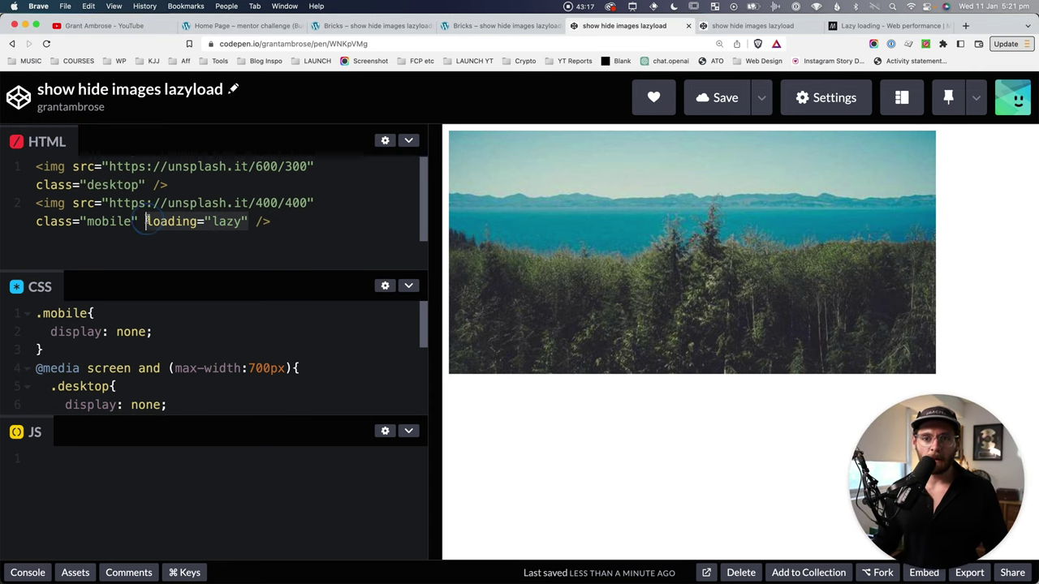
click(146, 186)
text(loading="lazy")
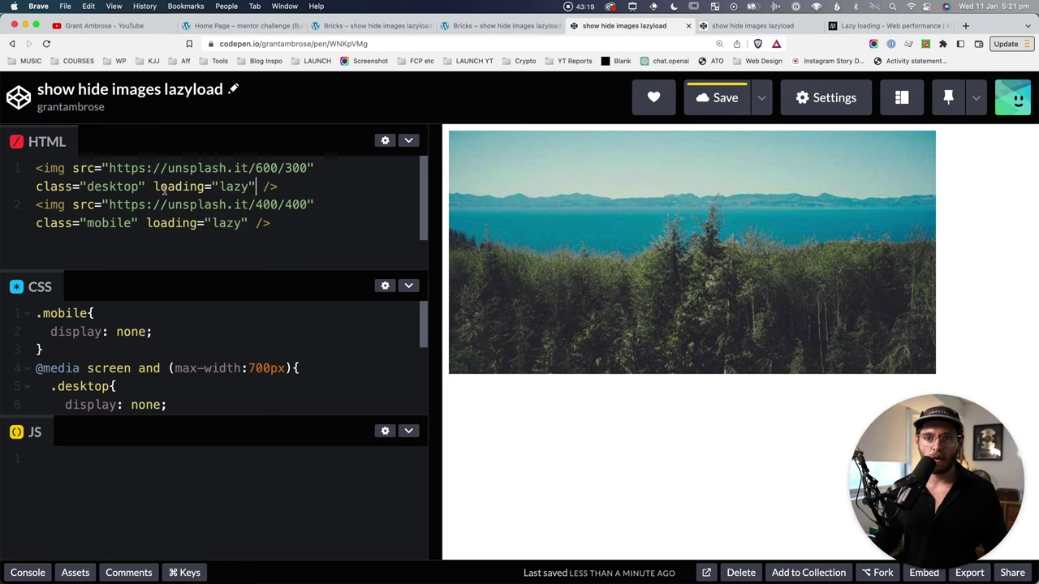
click(290, 222)
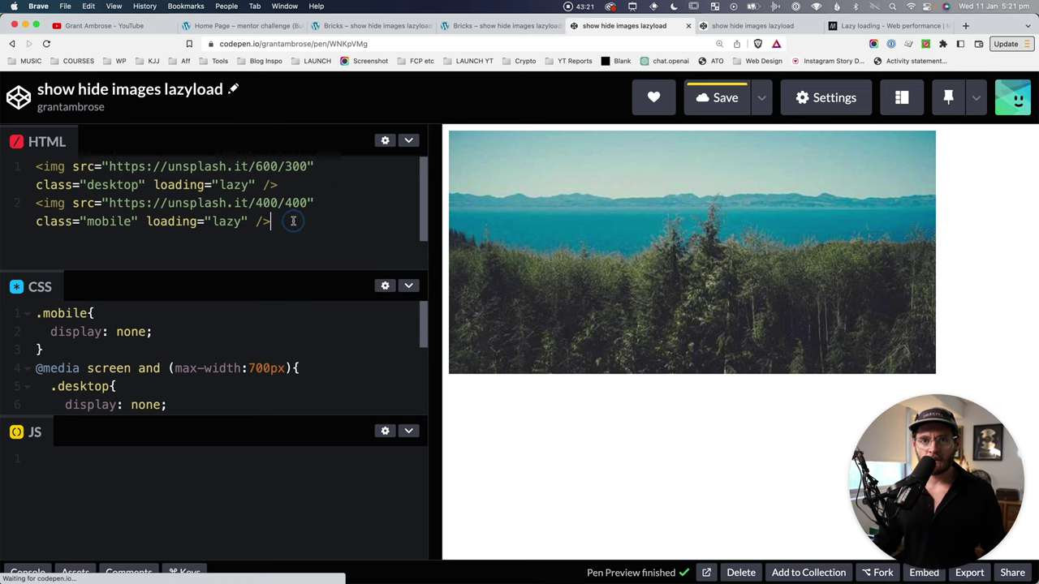
key(super+s)
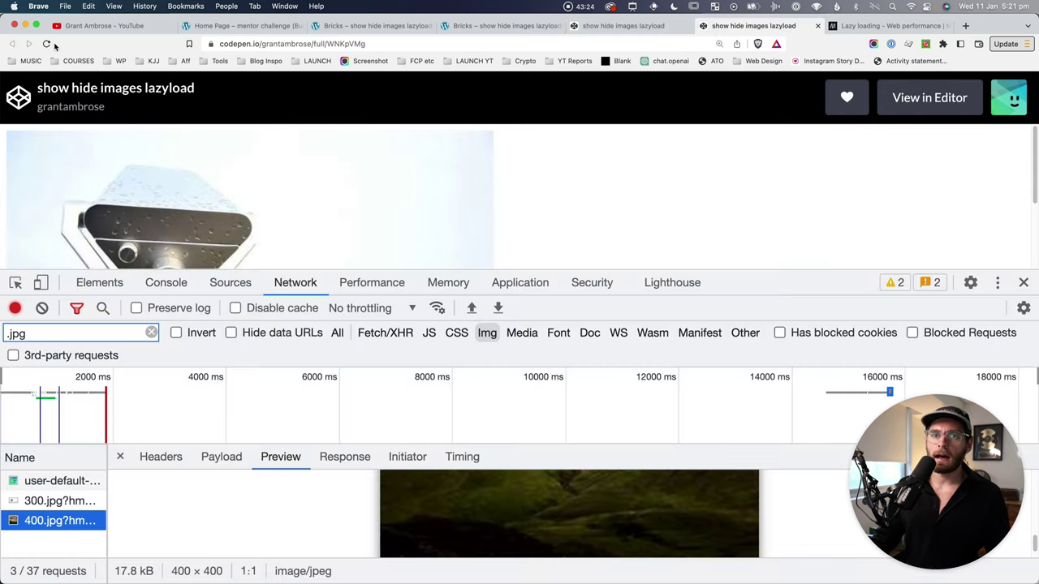
Reload the pen's full-page view, resize the window past the mobile breakpoint, and examine the 400.jpg request
click(47, 44)
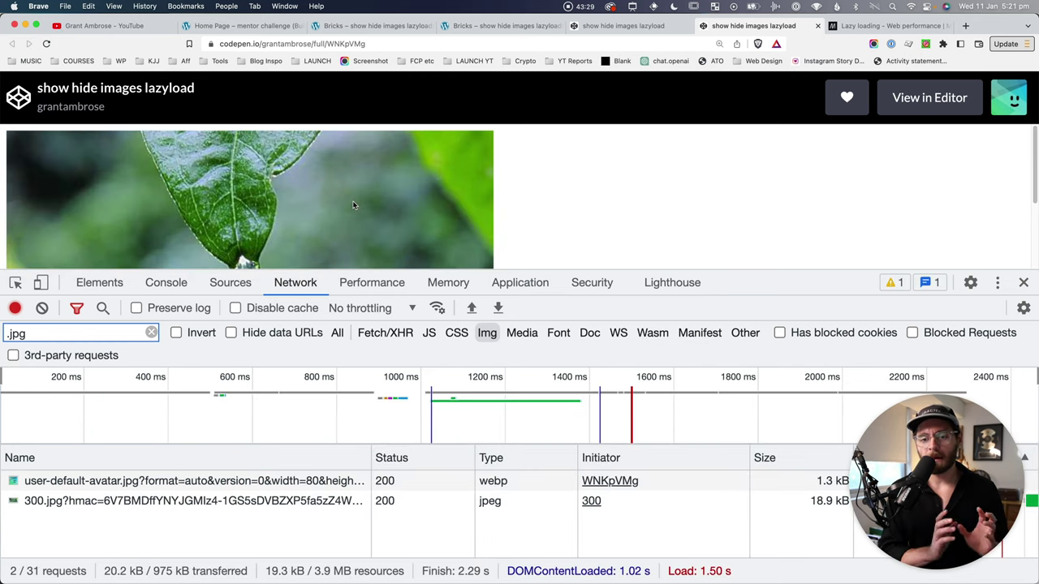
scroll(428, 214, down, 2)
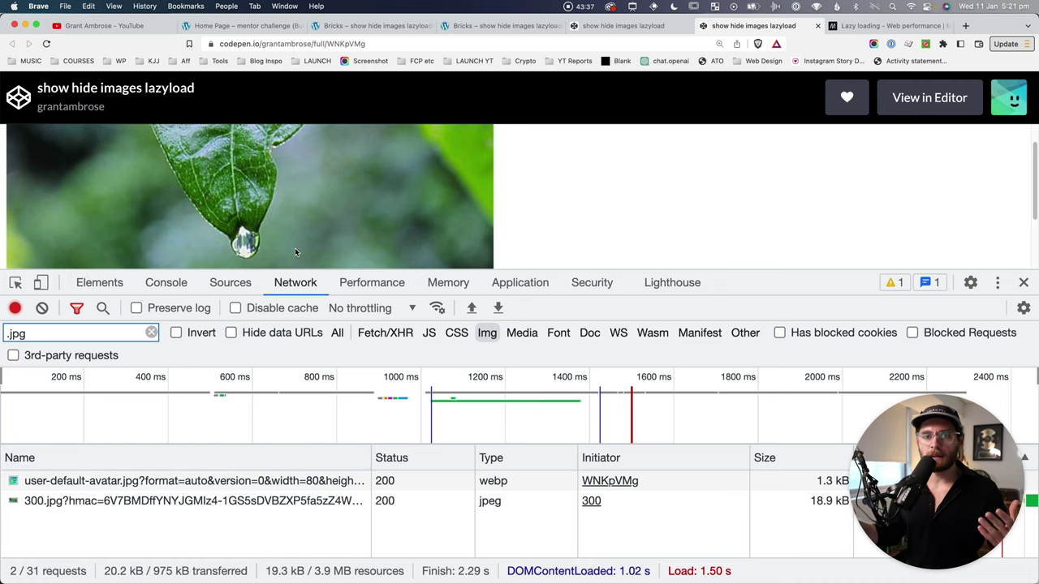
mouse_move(1037, 198)
mouse_down()
mouse_move(144, 213)
mouse_move(1035, 197)
mouse_up()
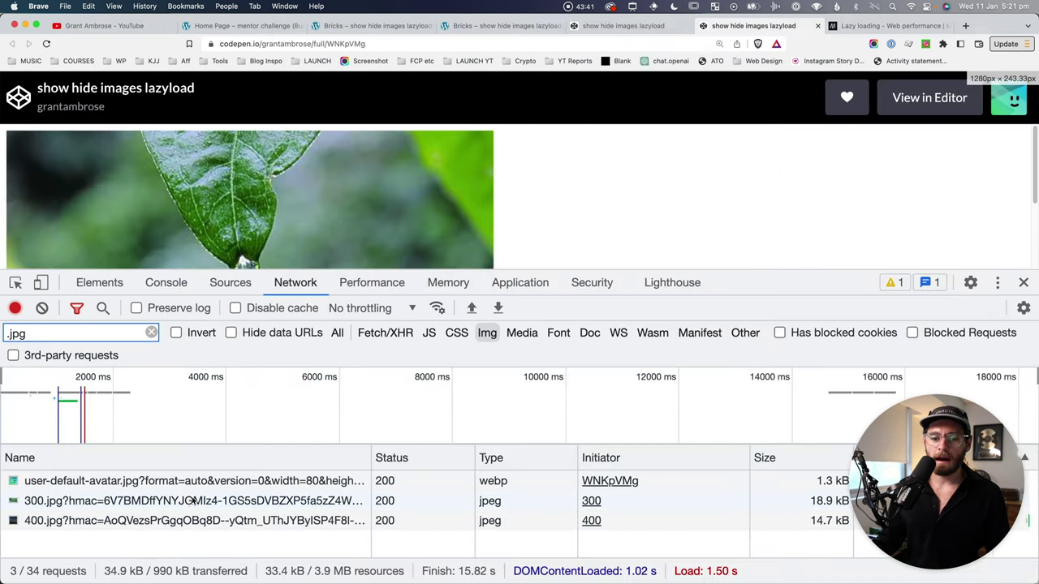
click(23, 524)
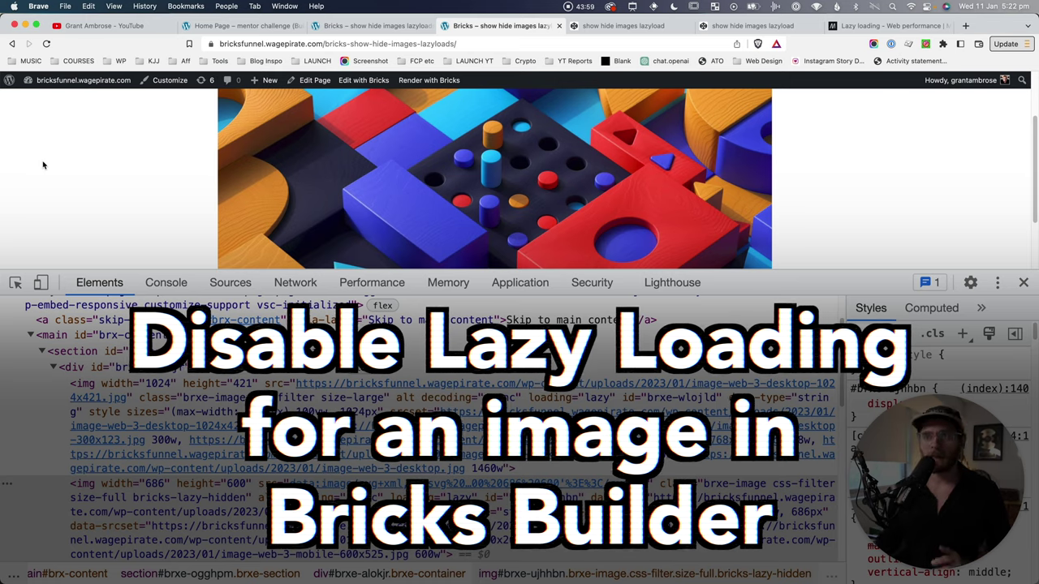
In the Bricks builder, widen the settings area and add a new custom attribute to the Image - mobile element
click(331, 31)
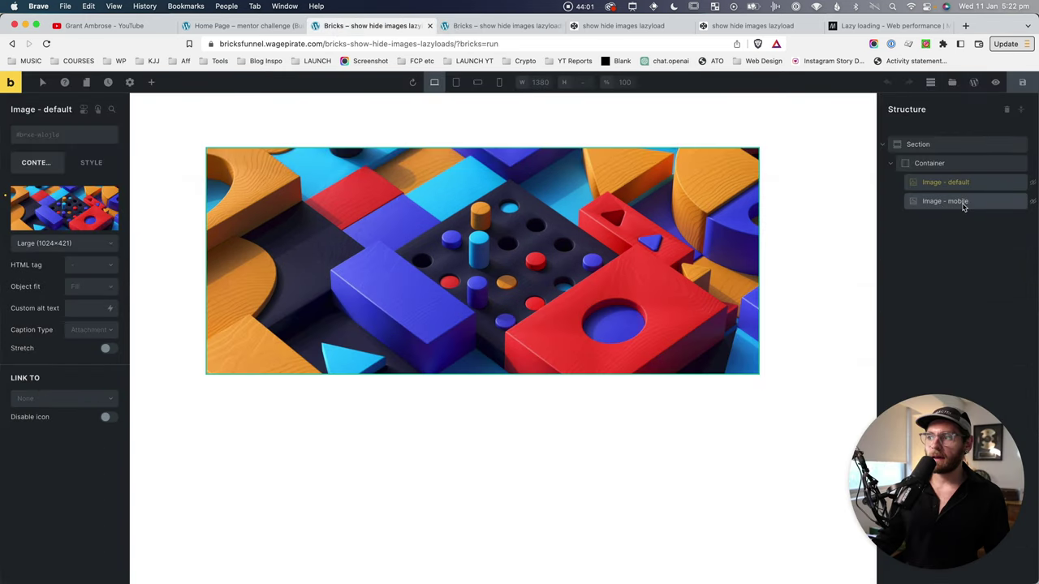
click(960, 204)
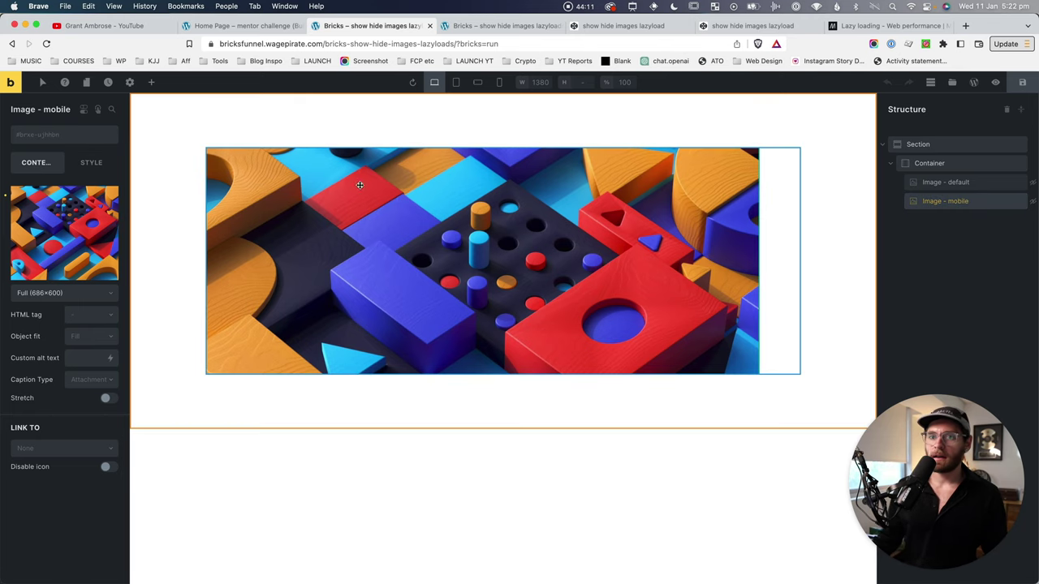
click(89, 162)
drag(127, 163, 208, 162)
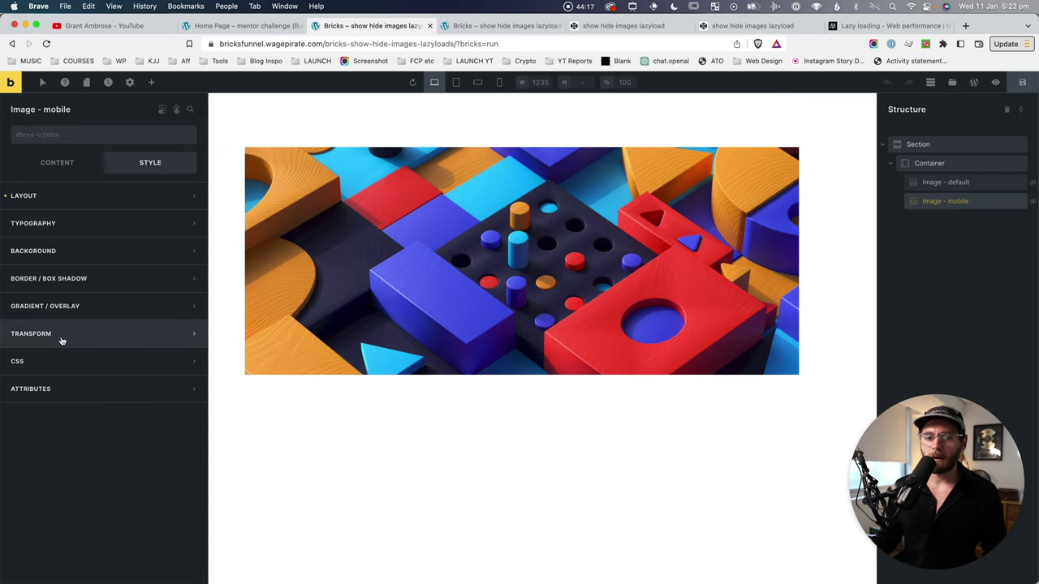
click(24, 390)
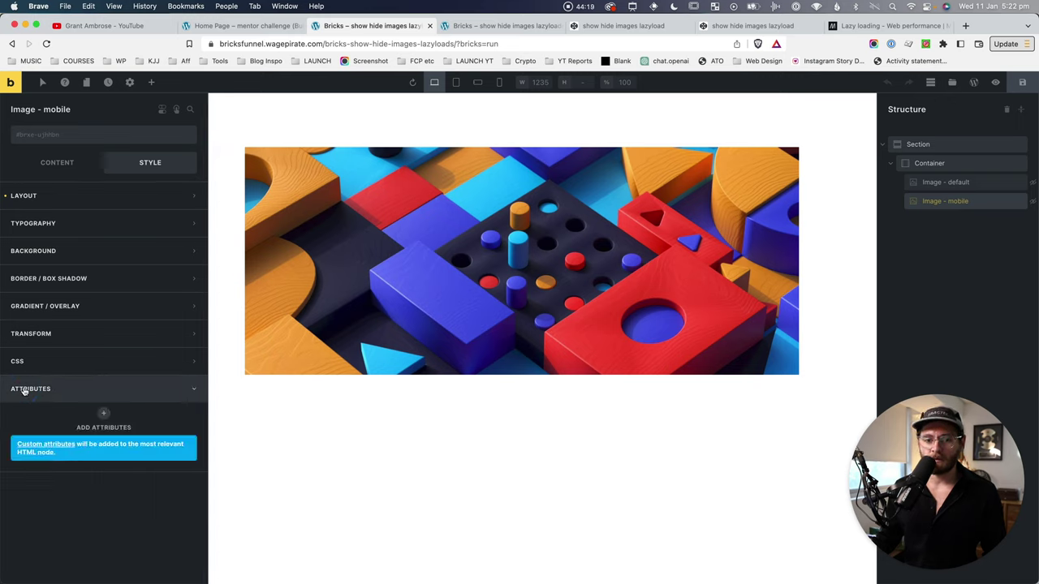
click(105, 414)
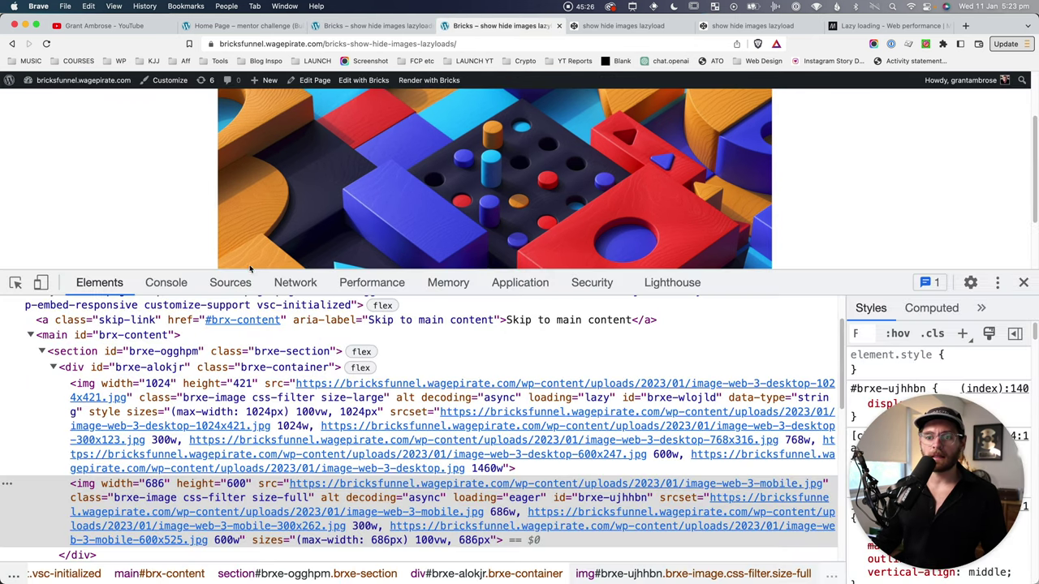
Reload the published Bricks page and check its .jpg image requests in the developer tools
click(280, 283)
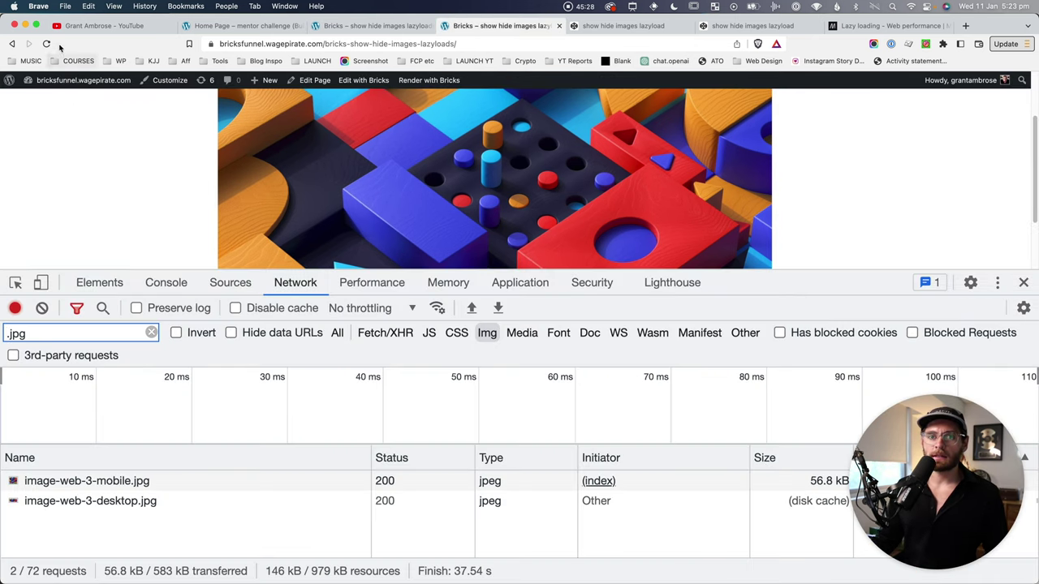
click(47, 44)
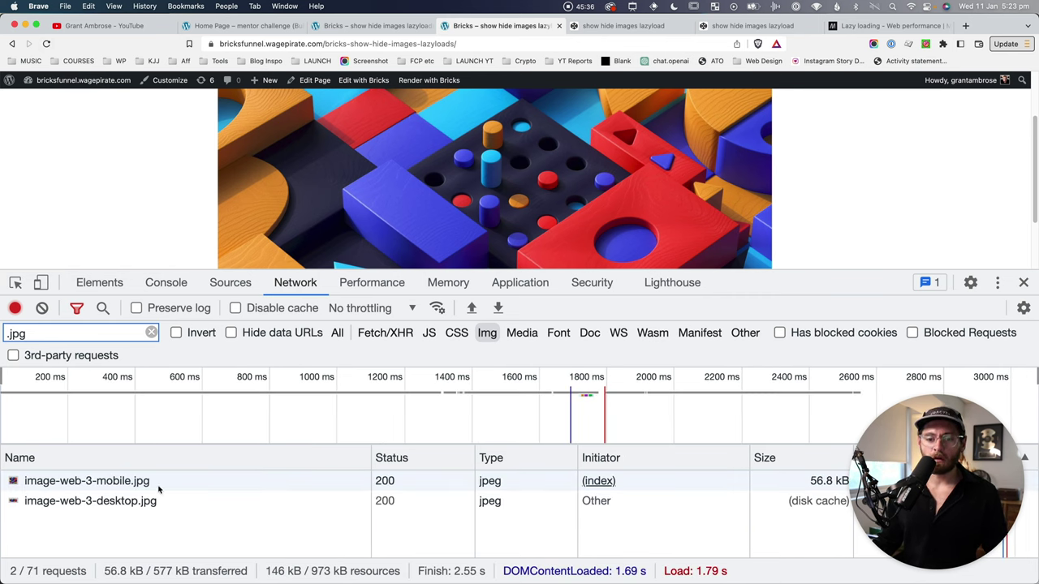
click(173, 283)
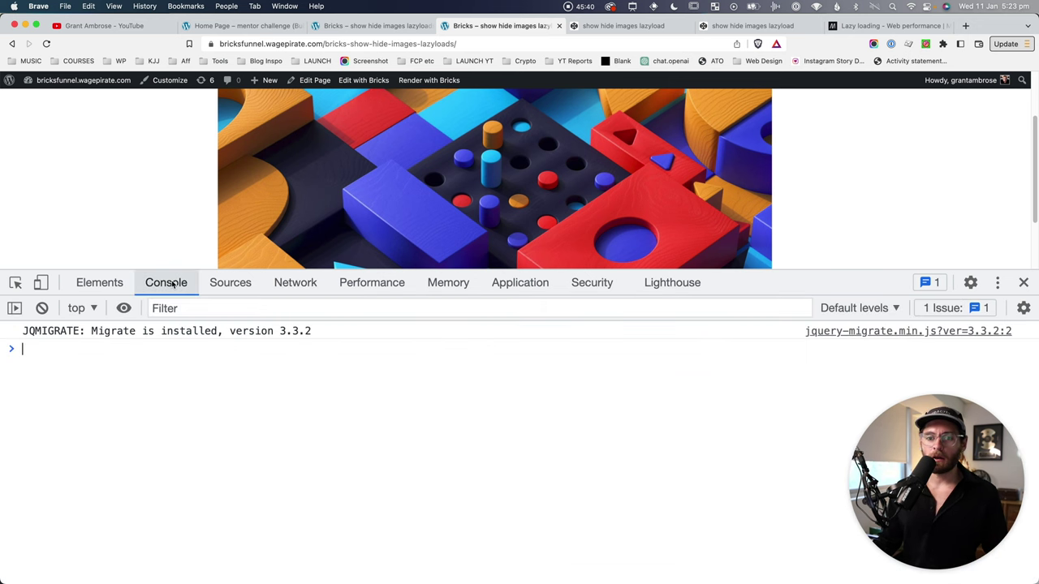
Examine the desktop and mobile img elements in the published page's HTML and compare their loading attributes
click(128, 283)
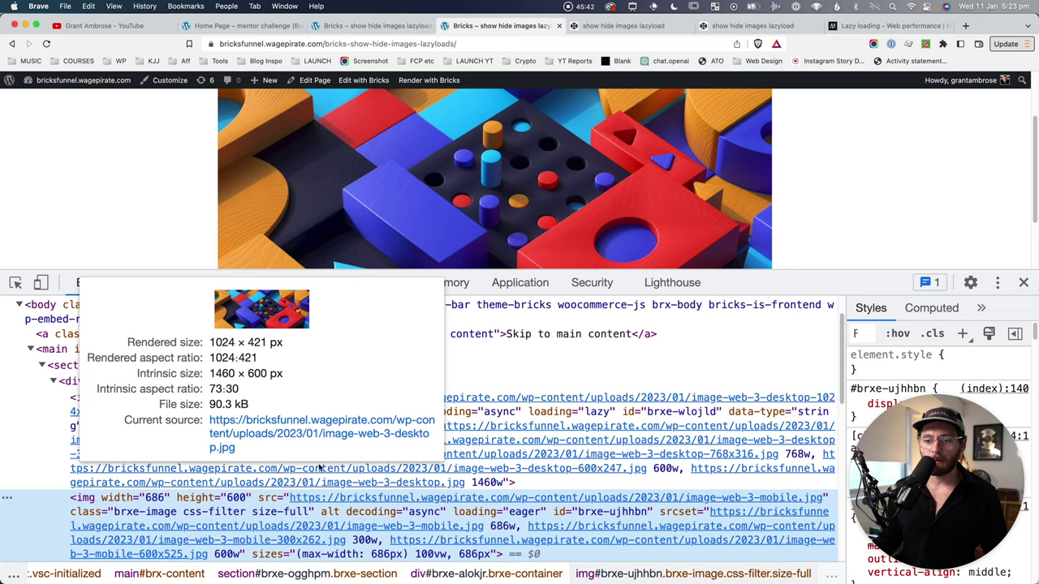
mouse_move(254, 526)
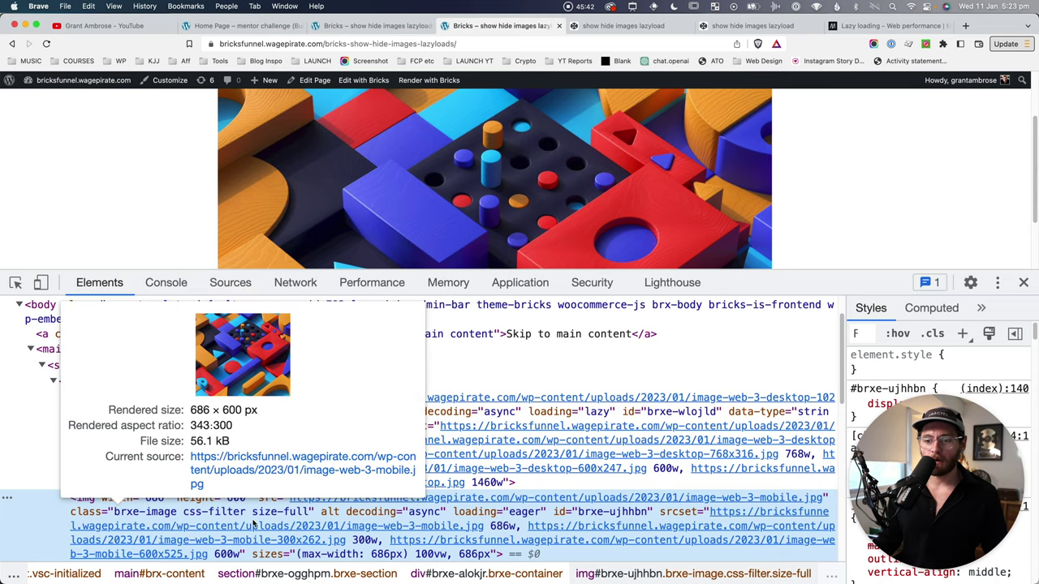
click(664, 414)
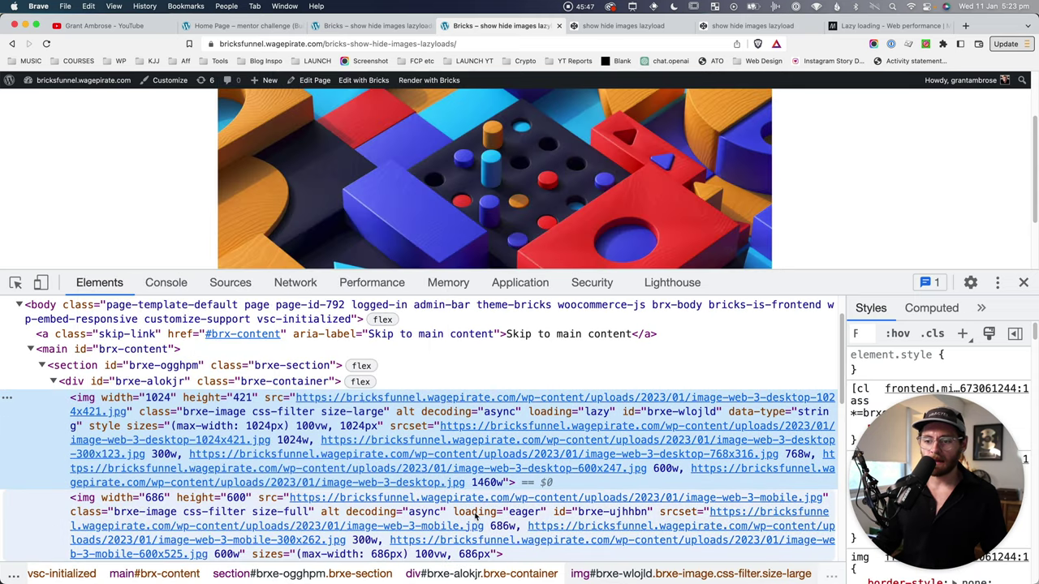
click(525, 514)
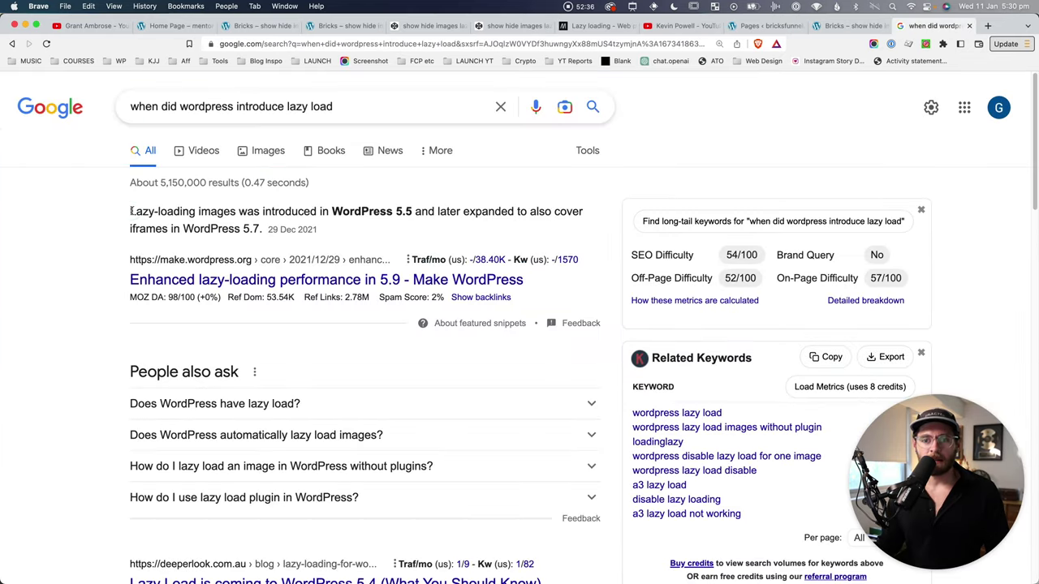
Highlight the statement in the Google result about which WordPress version introduced lazy-loading images
drag(130, 211, 421, 215)
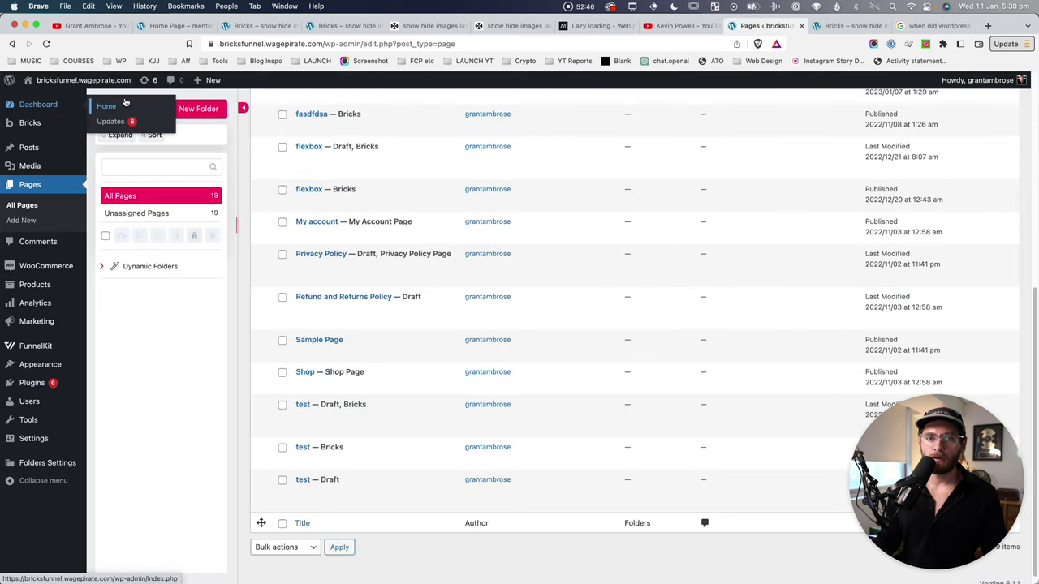
Open the Bricks settings from the site's WordPress dashboard
click(775, 25)
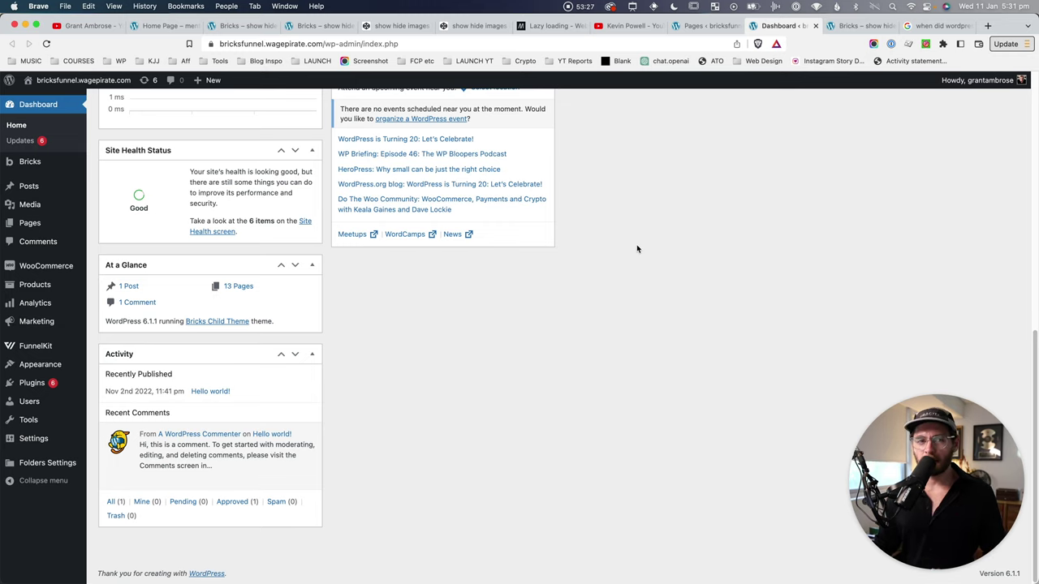
mouse_move(21, 162)
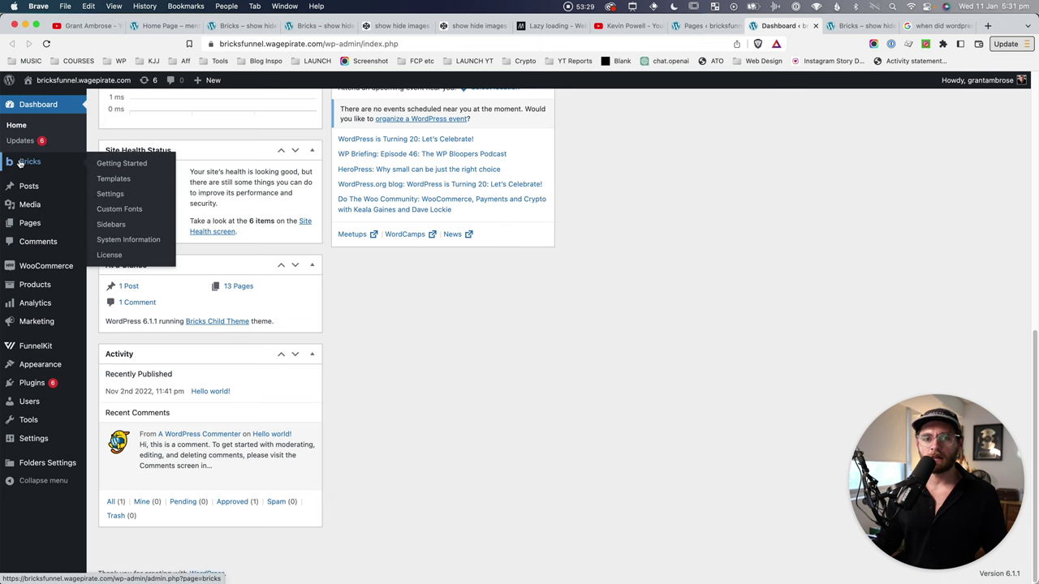
click(111, 193)
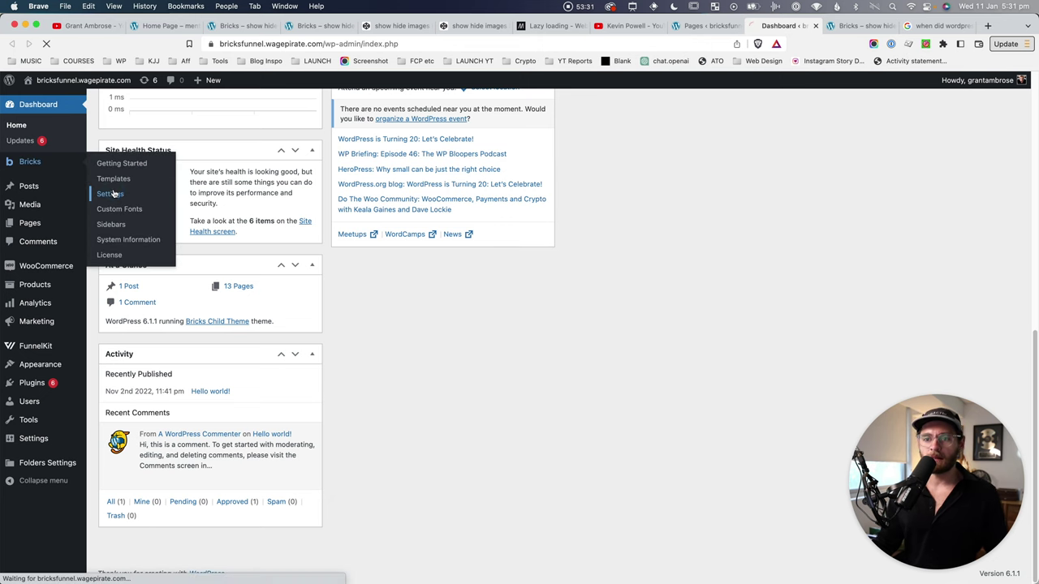
Enable the Disable lazy loading option in the Bricks performance settings and save the settings
click(340, 143)
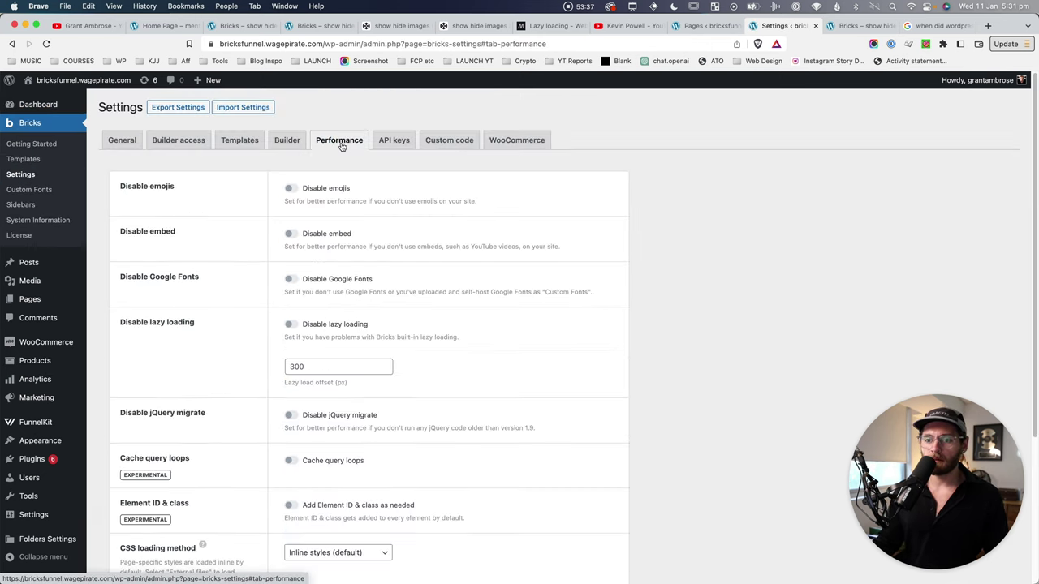
scroll(411, 261, down, 1)
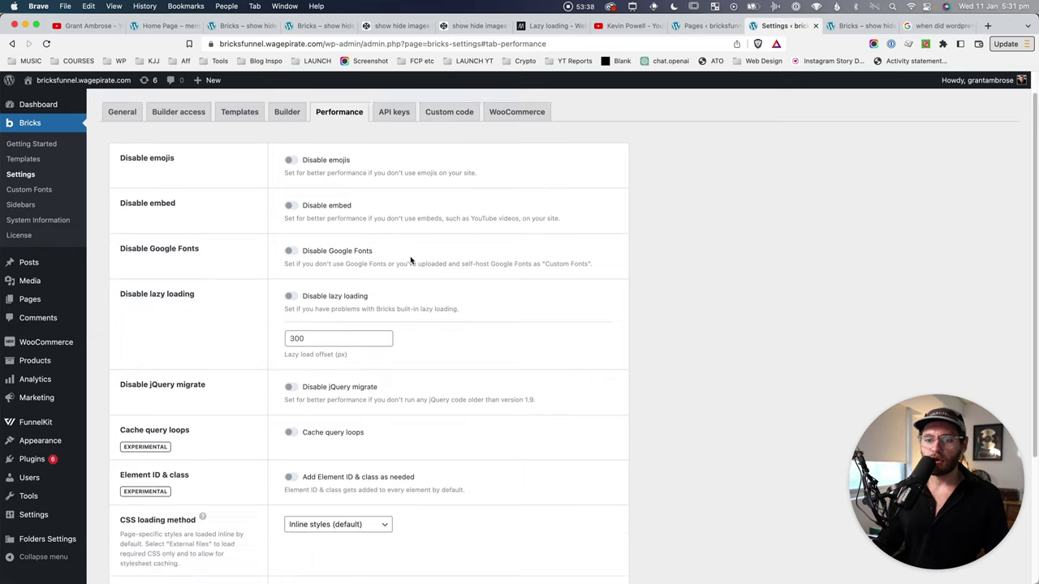
click(291, 297)
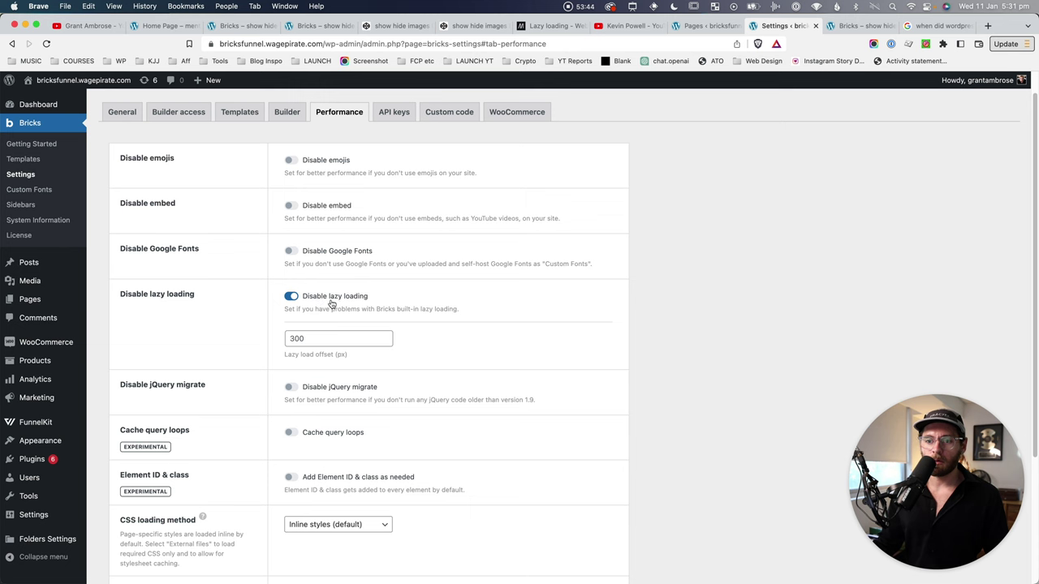
scroll(336, 295, down, 5)
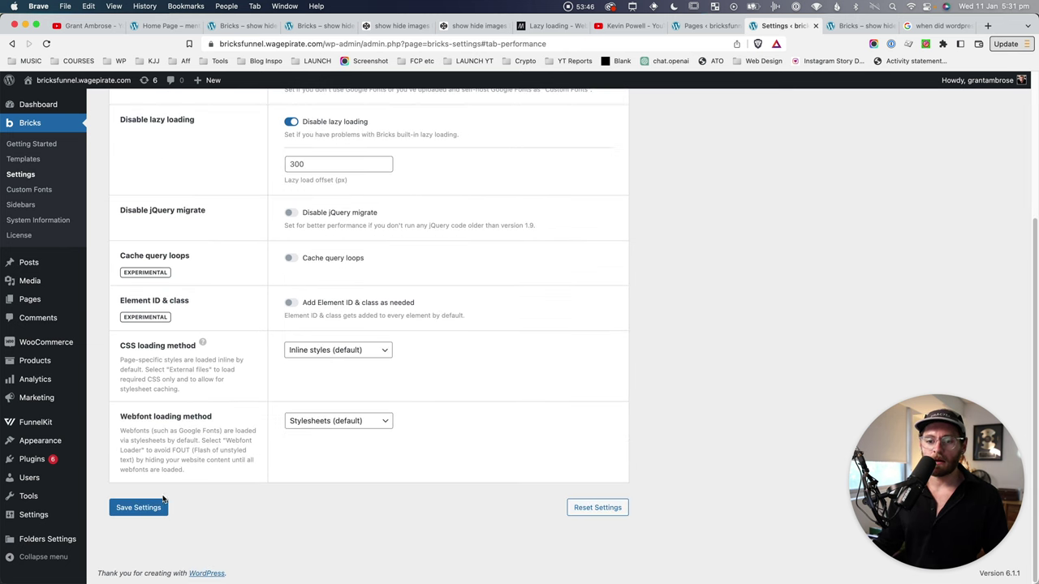
click(140, 507)
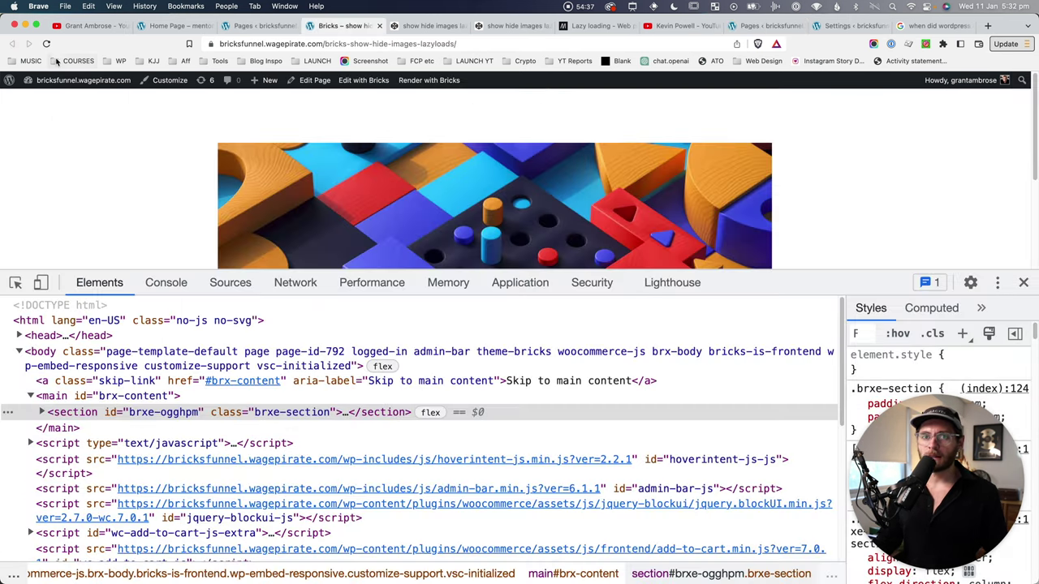
Reload the published page and compare the loading attributes of the desktop and mobile img elements in its HTML
click(47, 44)
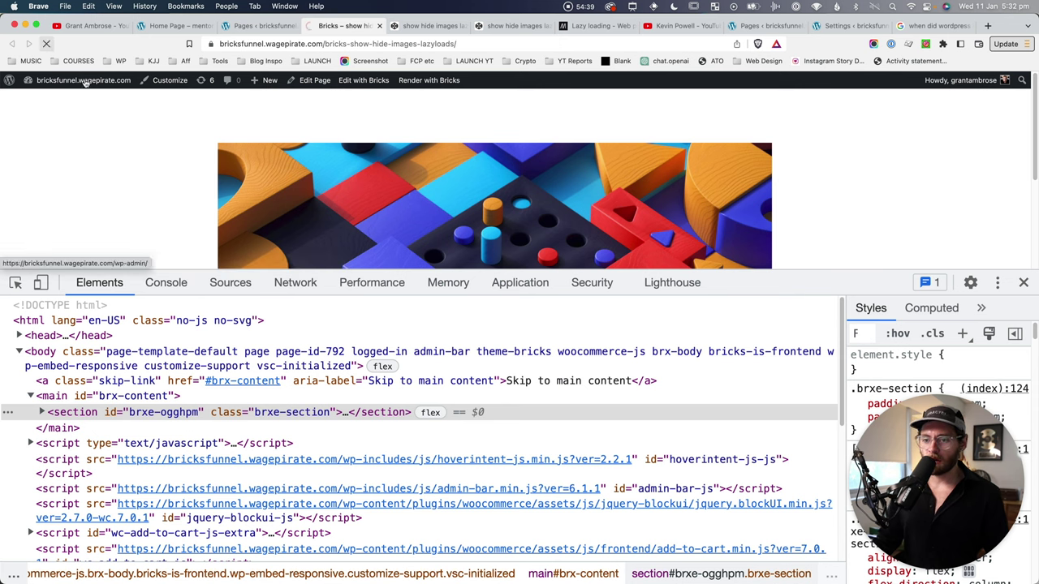
right_click(306, 174)
click(328, 301)
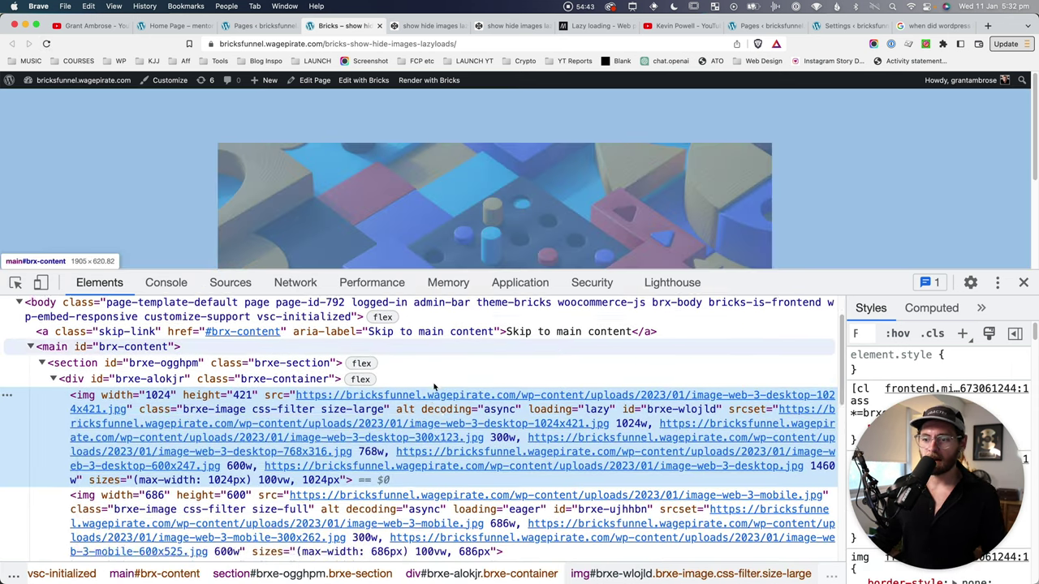
scroll(434, 387, down, 1)
mouse_move(486, 398)
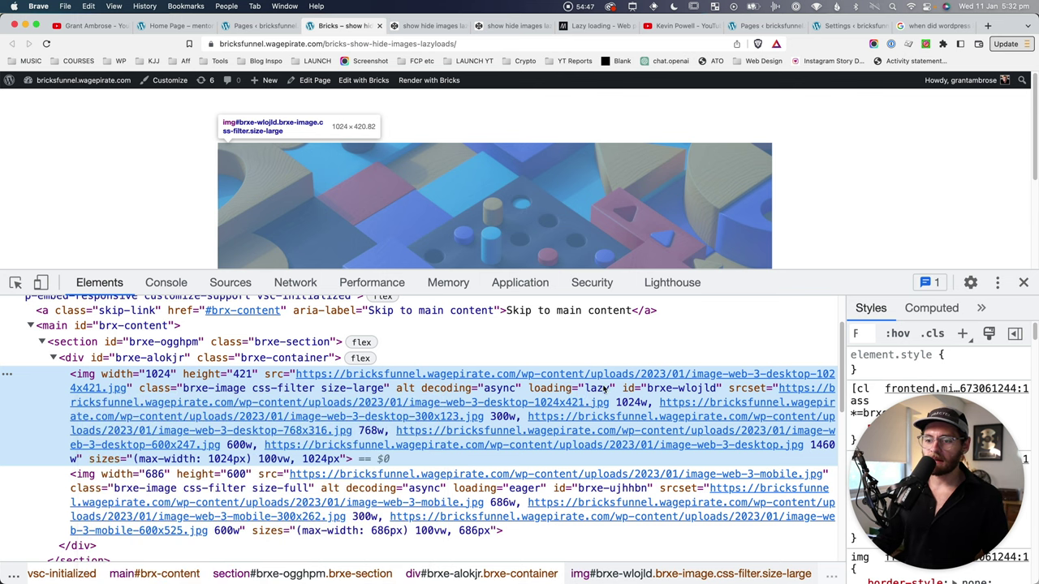
click(519, 491)
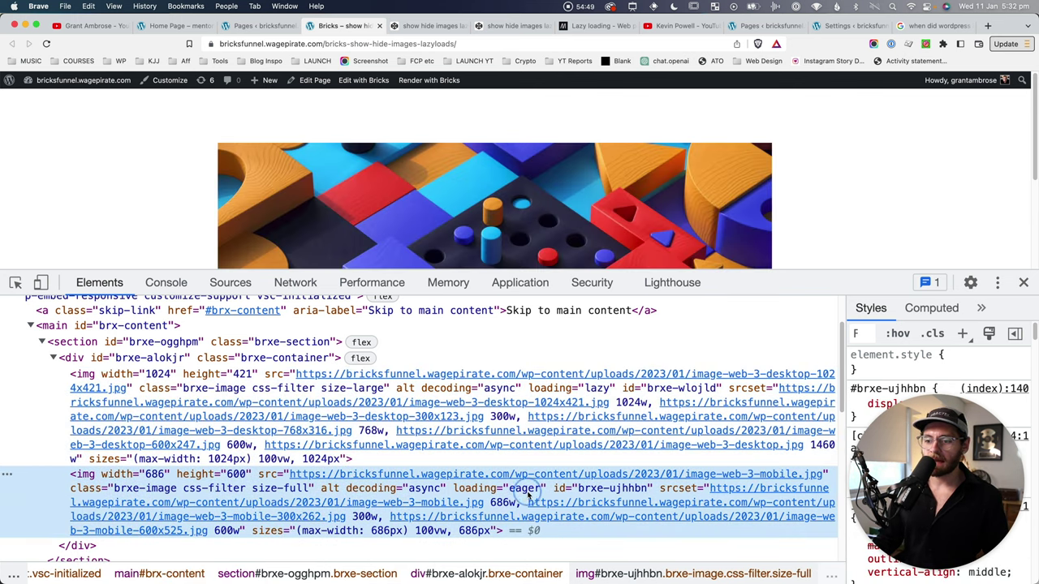
Remove the custom loading attribute from the Image - mobile element in the Bricks builder, and recheck its img element on the reloaded page
super+click(357, 84)
key(ctrl+Tab)
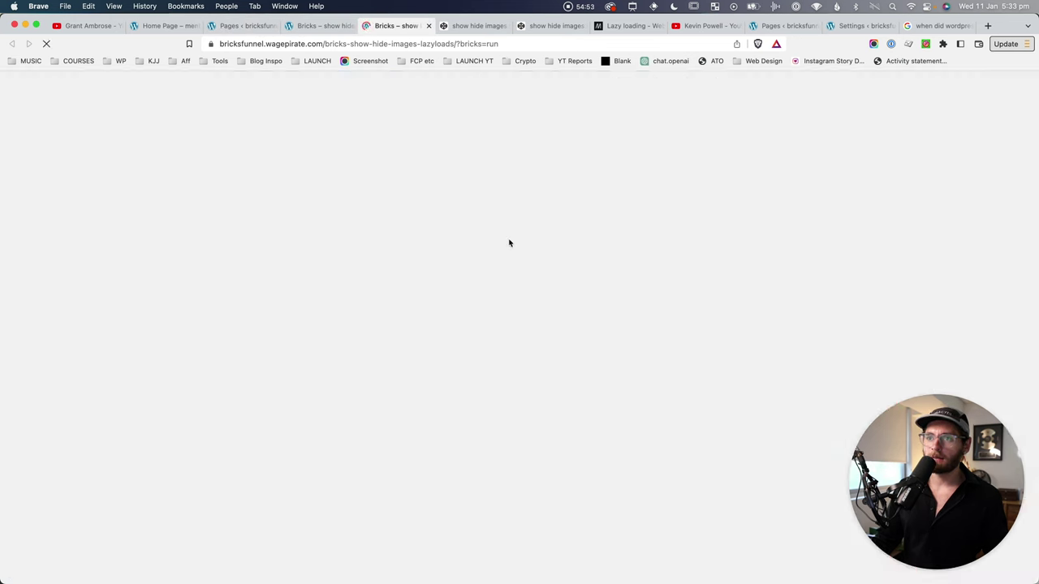
click(955, 201)
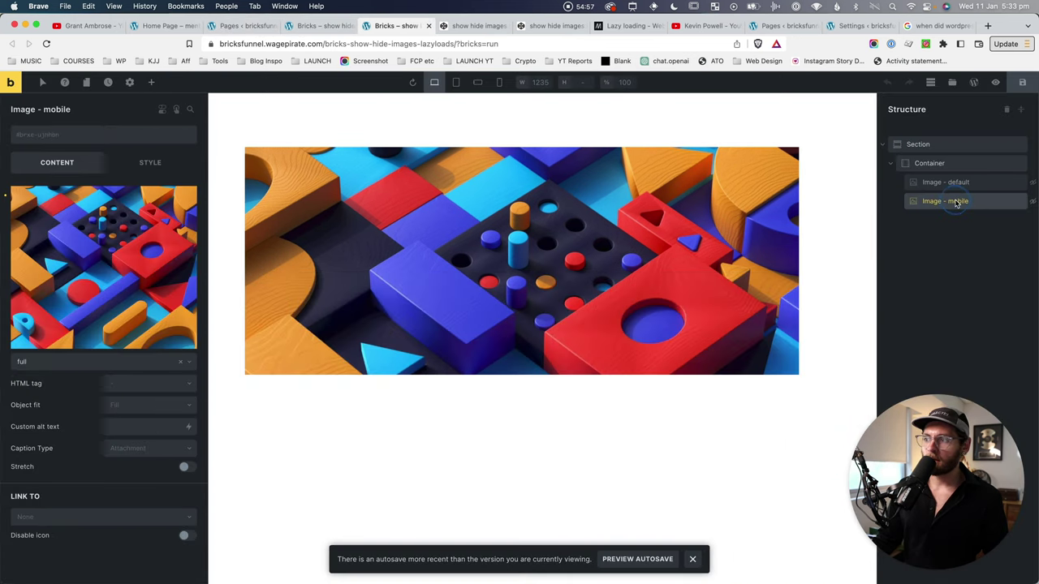
click(149, 161)
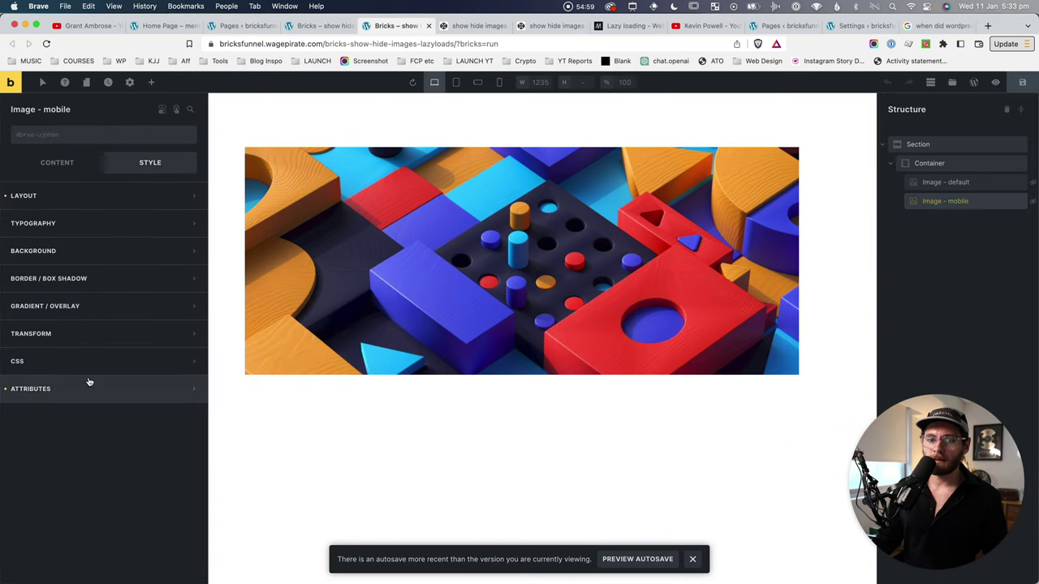
click(23, 390)
click(32, 413)
scroll(41, 455, down, 1)
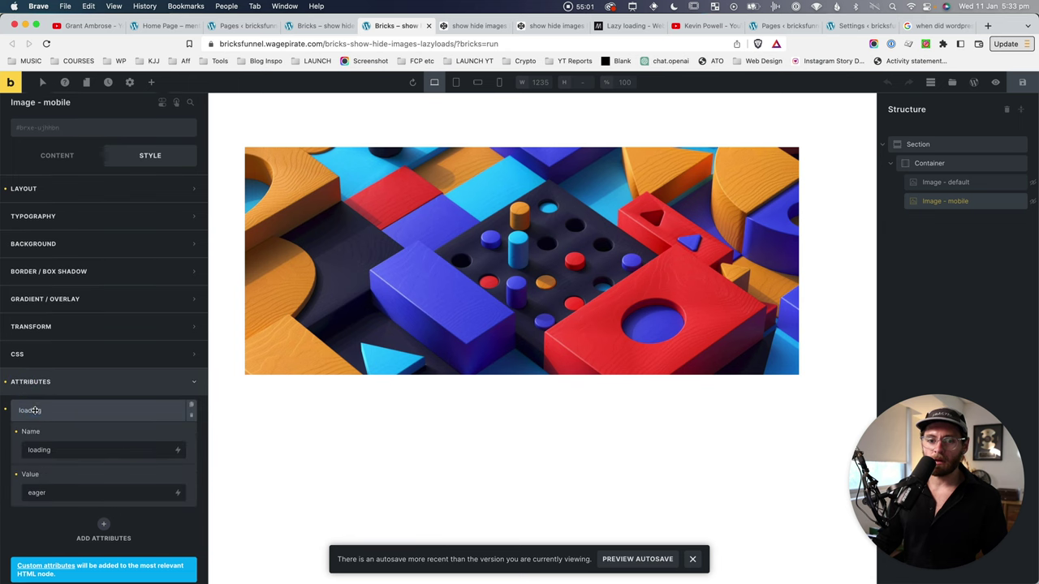
click(4, 376)
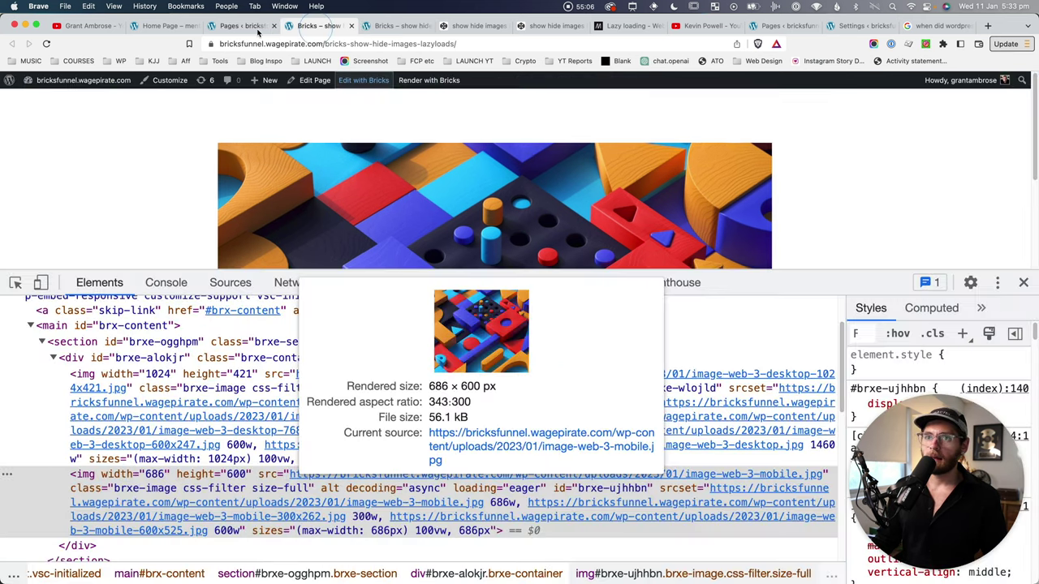
key(super+r)
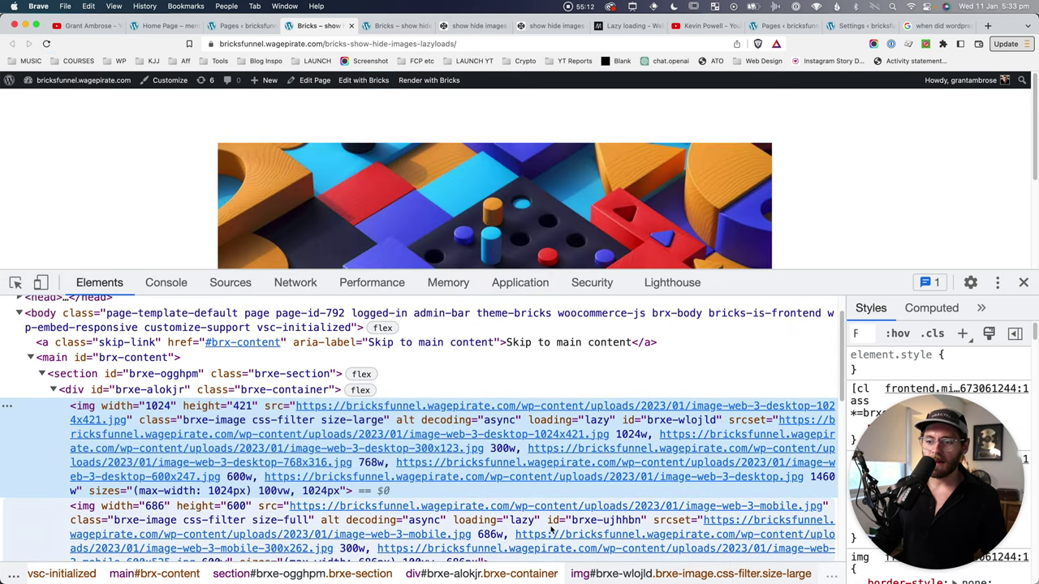
click(514, 525)
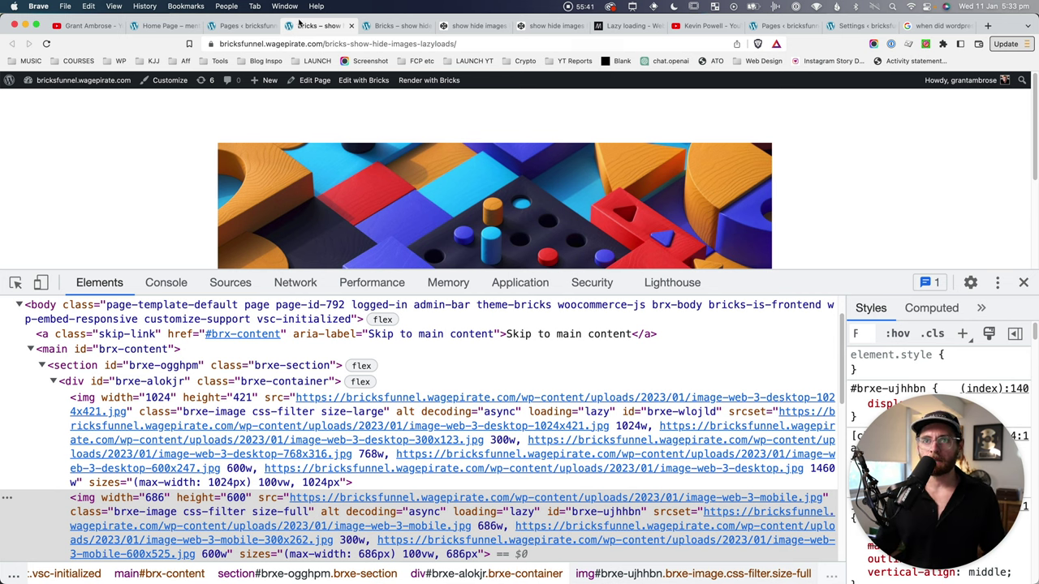
Move the published page into its own browser window and open a second copy of it in a new tab
drag(317, 25, 114, 25)
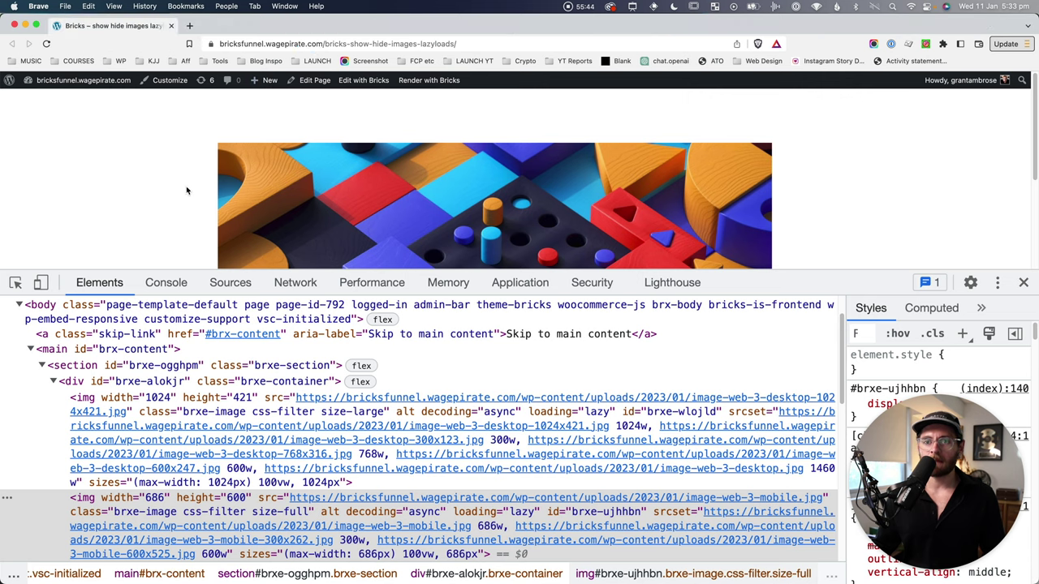
click(165, 174)
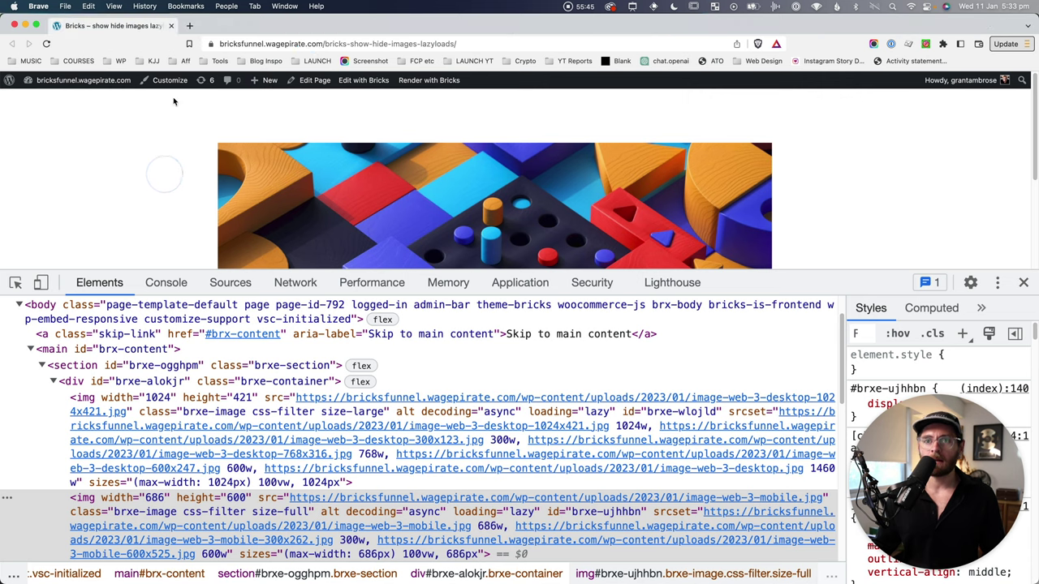
click(258, 44)
key(super+Return)
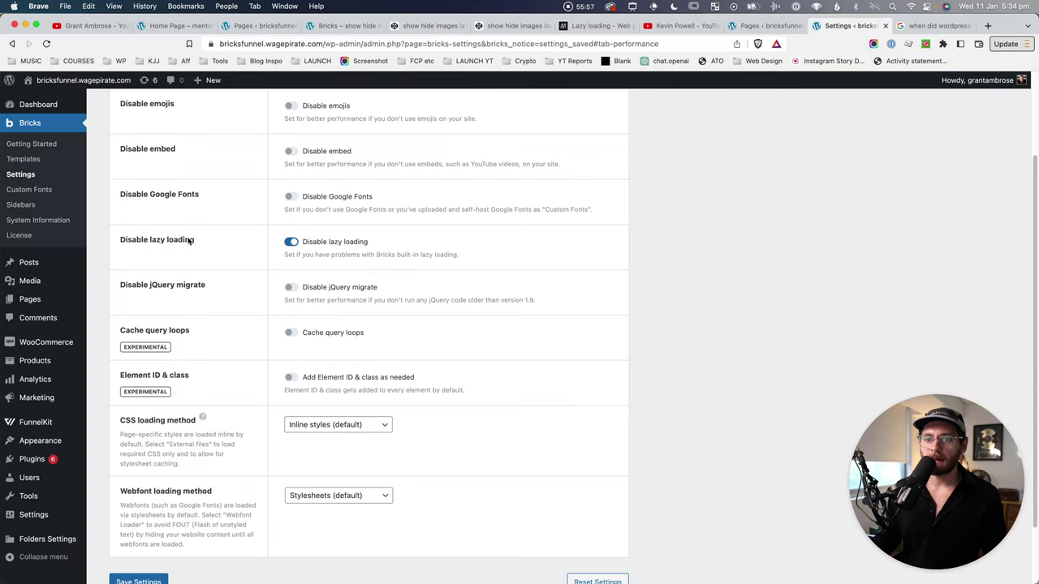
Turn off the Disable lazy loading option in the Bricks performance settings and save the settings
click(291, 243)
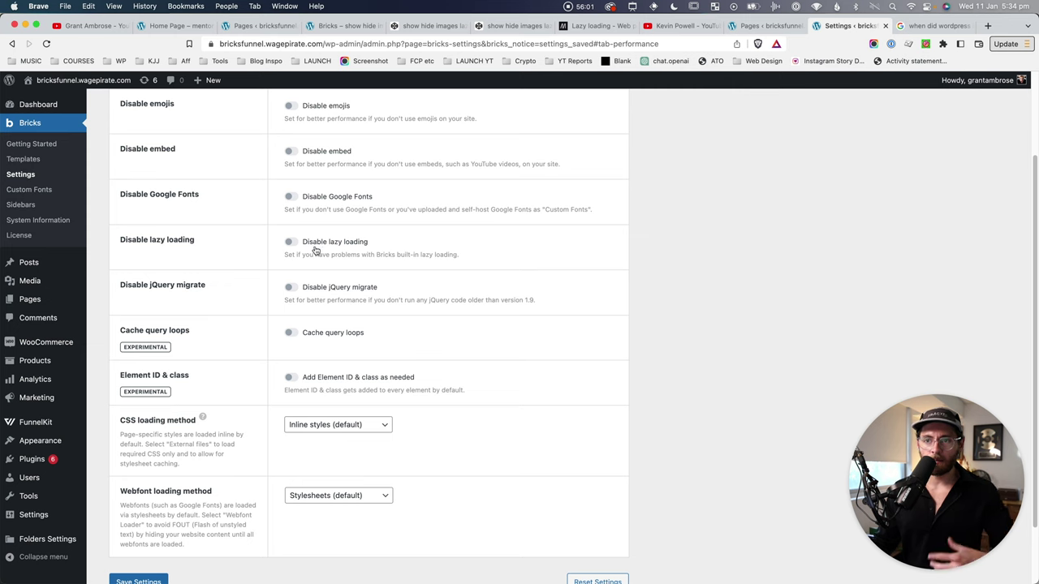
scroll(301, 335, down, 2)
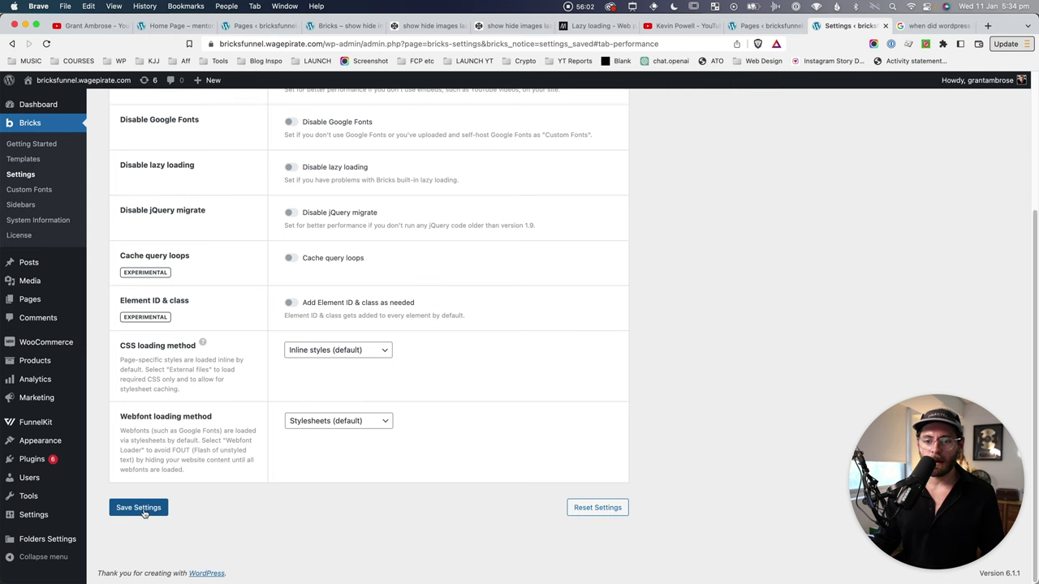
click(139, 507)
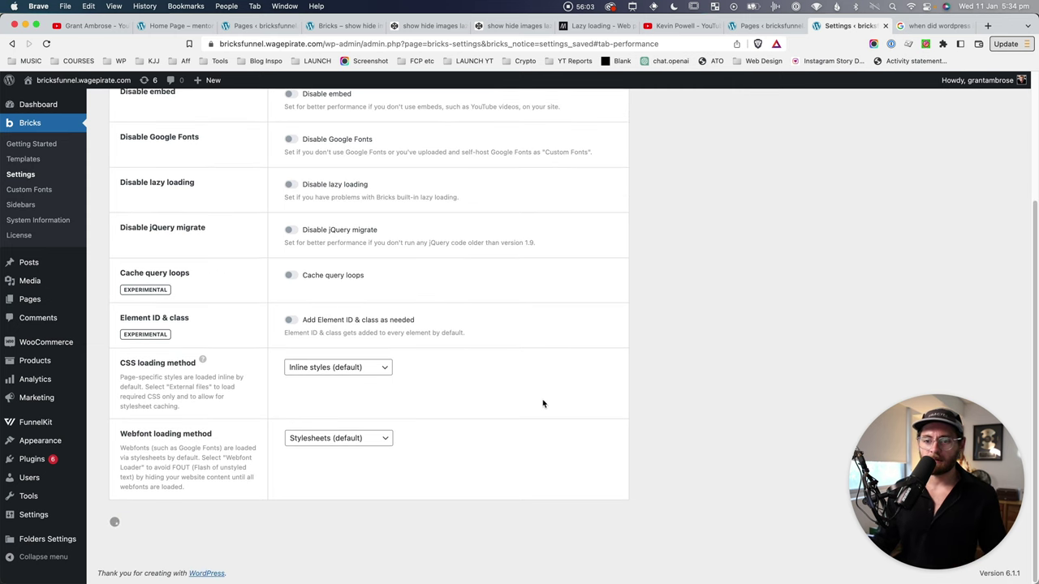
Reload the second copy of the page and inspect its image markup against the first copy's desktop and mobile img elements
click(138, 176)
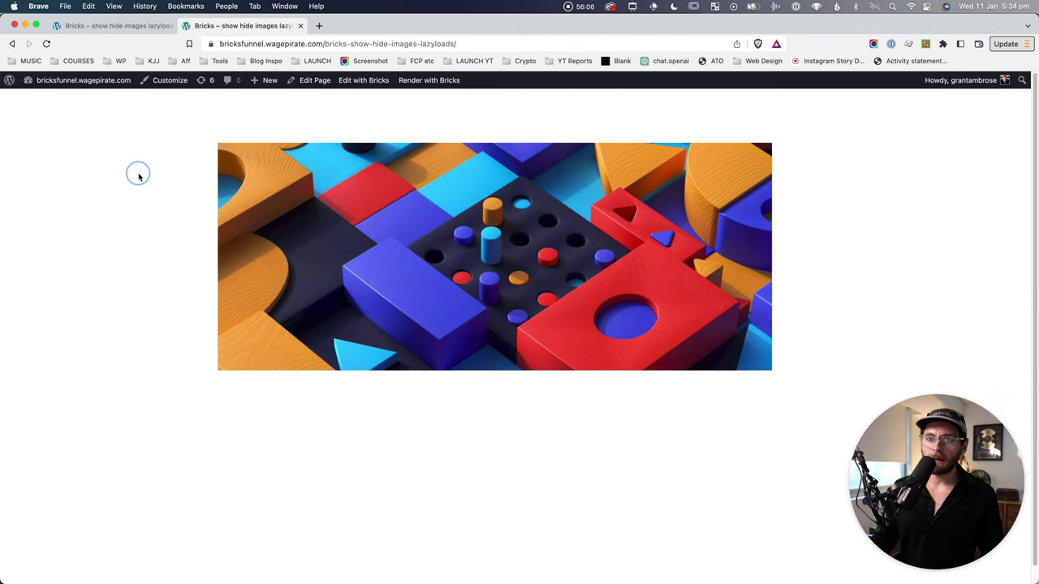
click(46, 44)
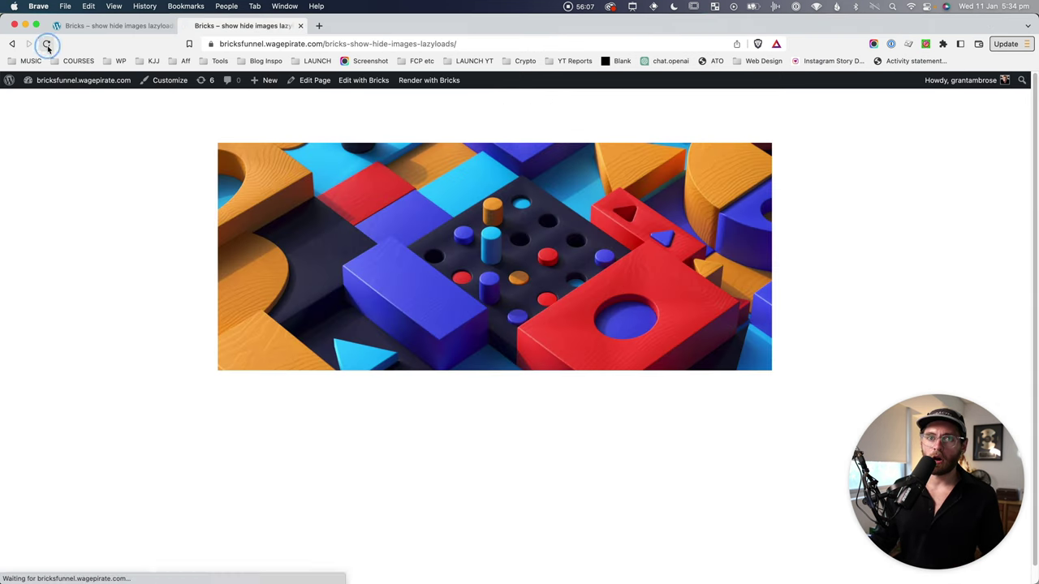
right_click(137, 192)
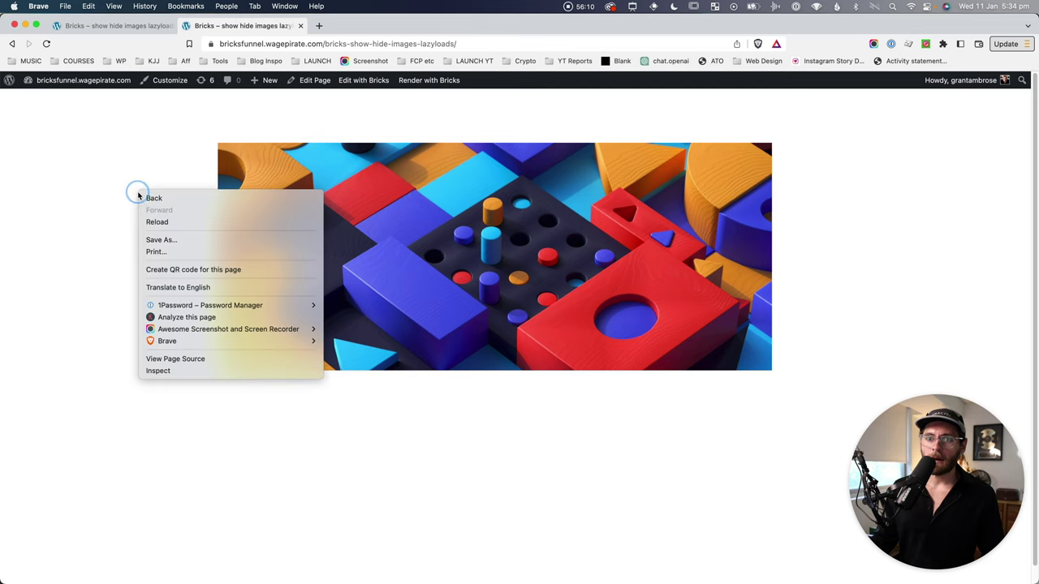
click(162, 369)
drag(243, 26, 117, 30)
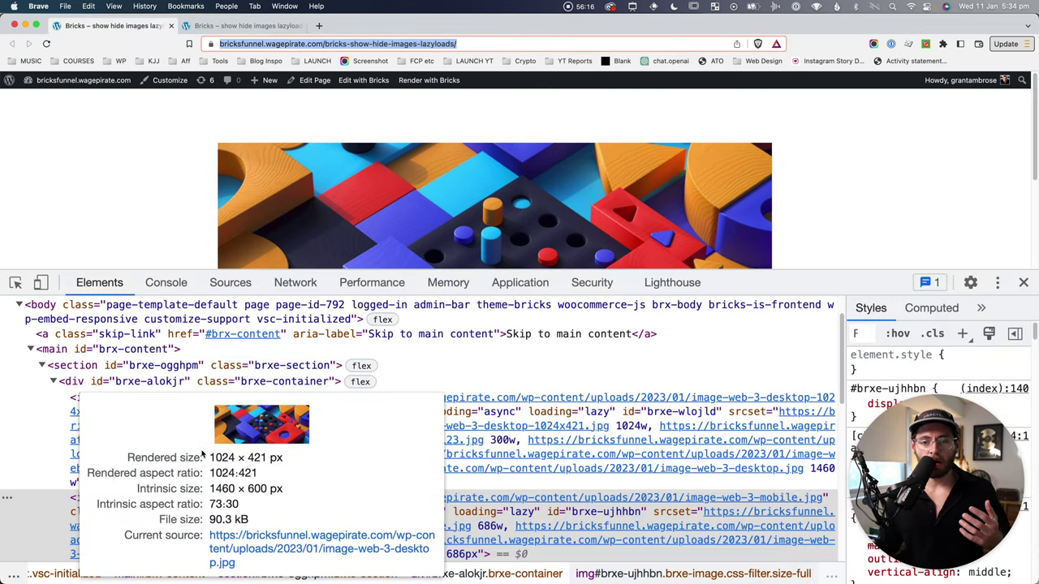
mouse_move(526, 445)
click(258, 25)
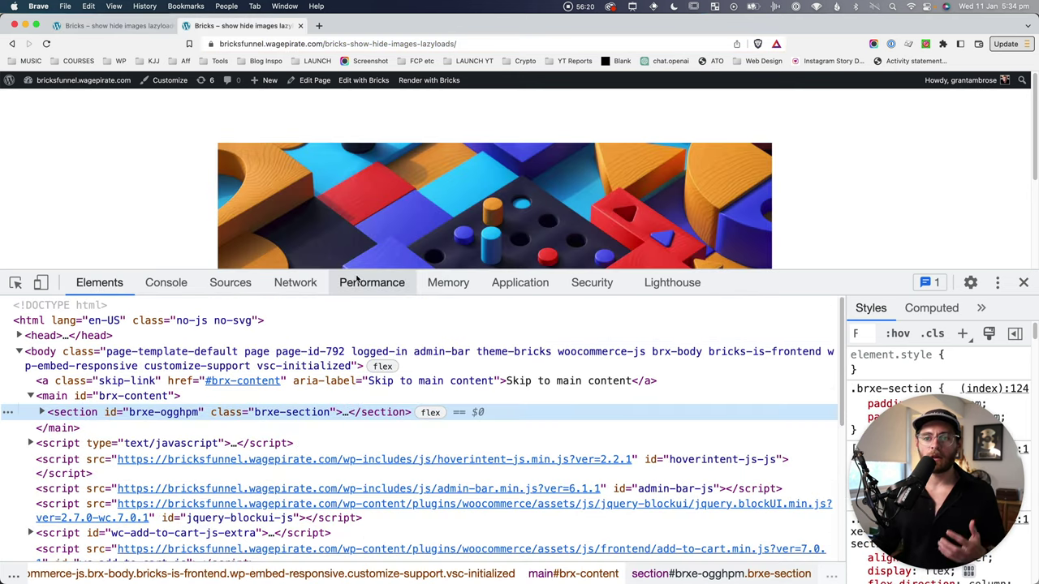
right_click(360, 200)
click(377, 321)
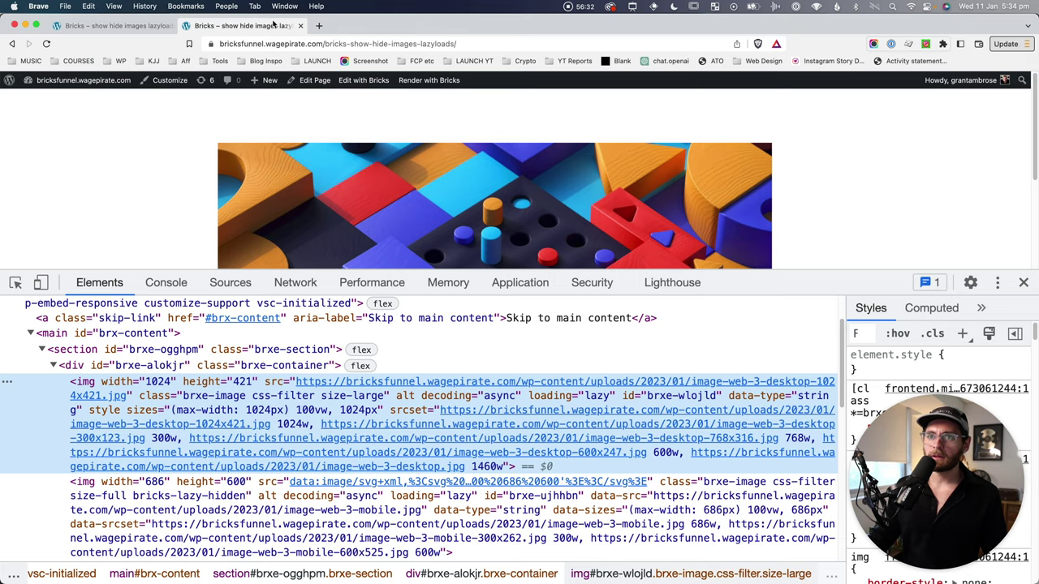
Separate the second copy of the page into its own window beside the first and compare the desktop image markup in both
drag(258, 26, 442, 27)
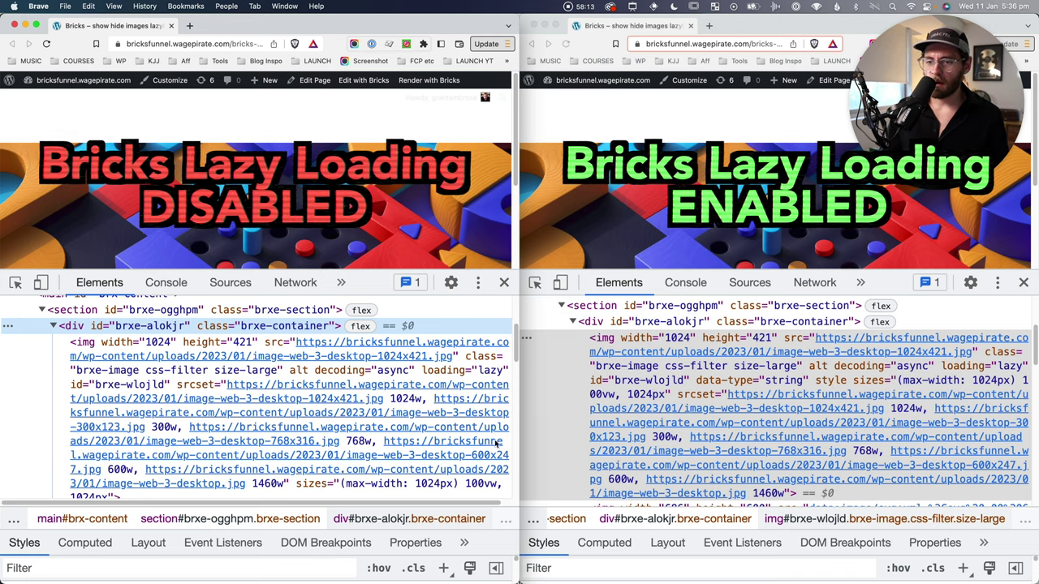
scroll(345, 459, down, 2)
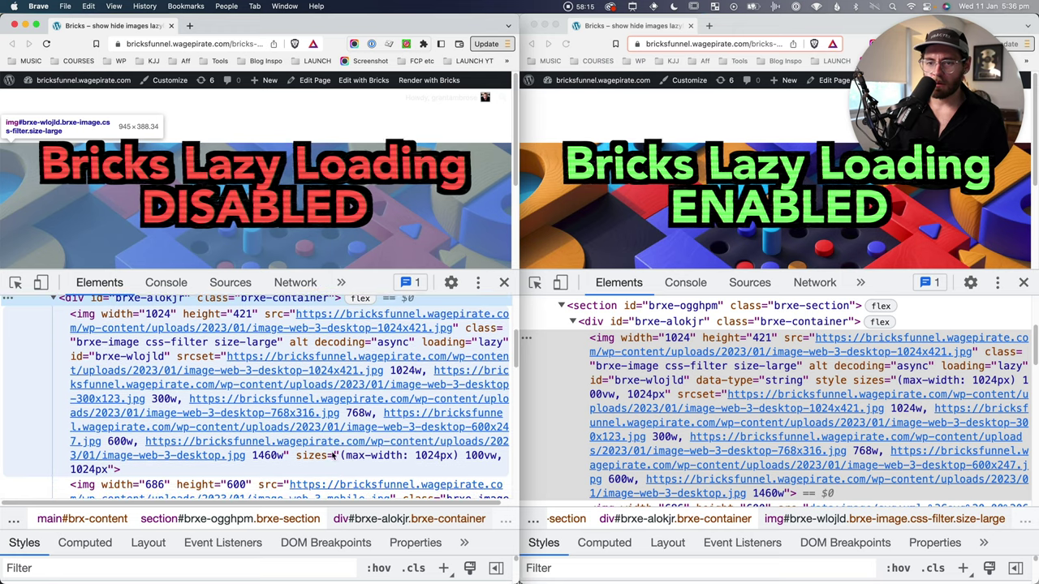
scroll(355, 459, up, 1)
mouse_move(333, 442)
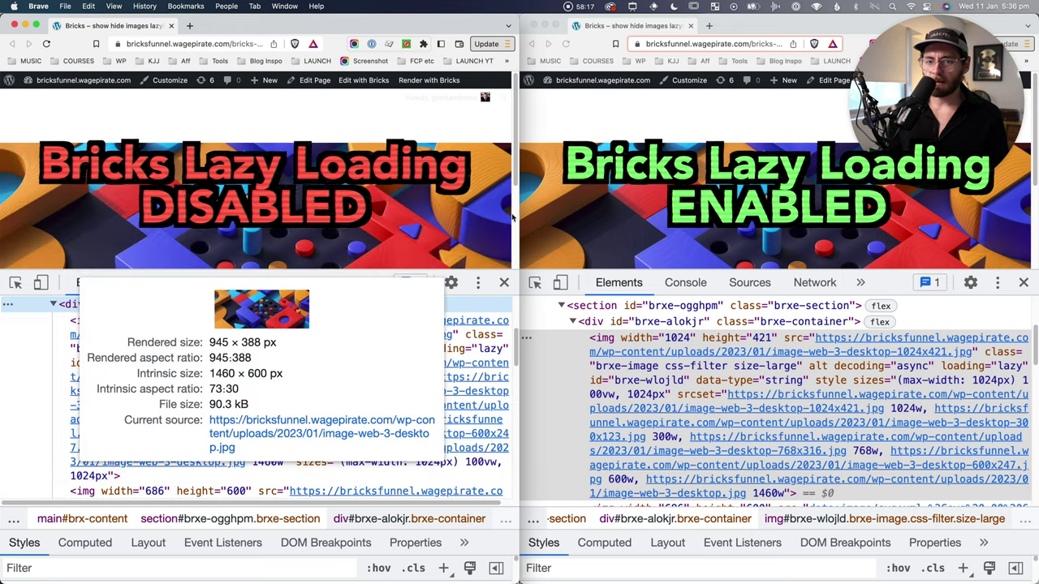
mouse_move(180, 375)
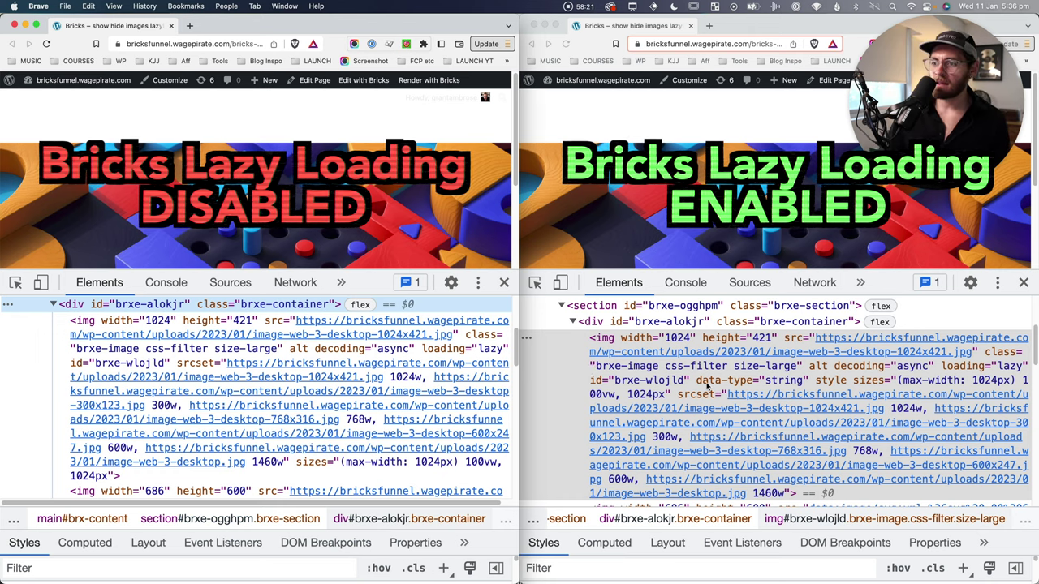
scroll(706, 393, down, 3)
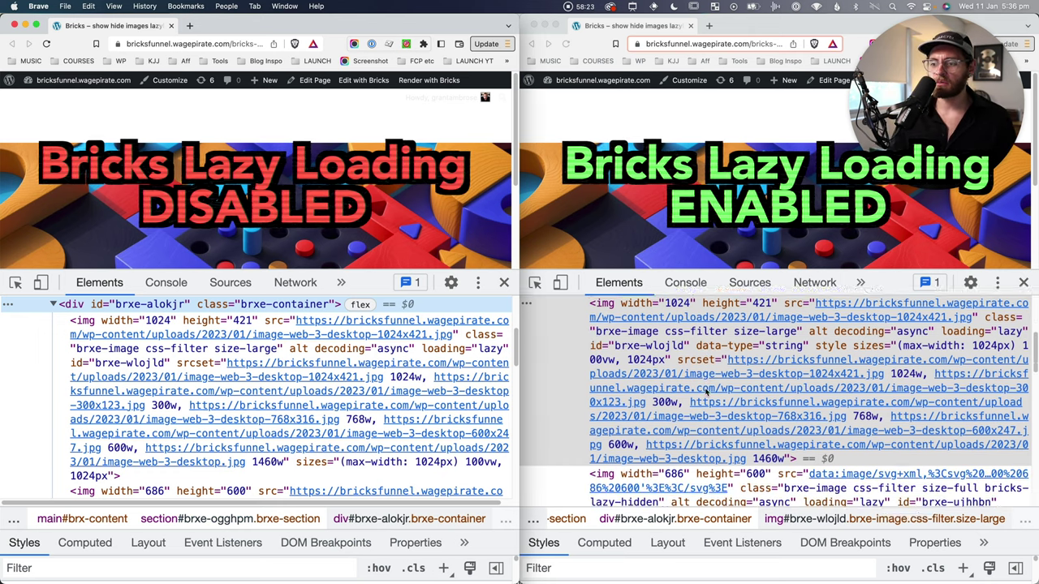
Compare the mobile img element's src, srcset and lazy-loading attributes between the lazy-loading-enabled and lazy-loading-disabled copies
scroll(766, 459, down, 5)
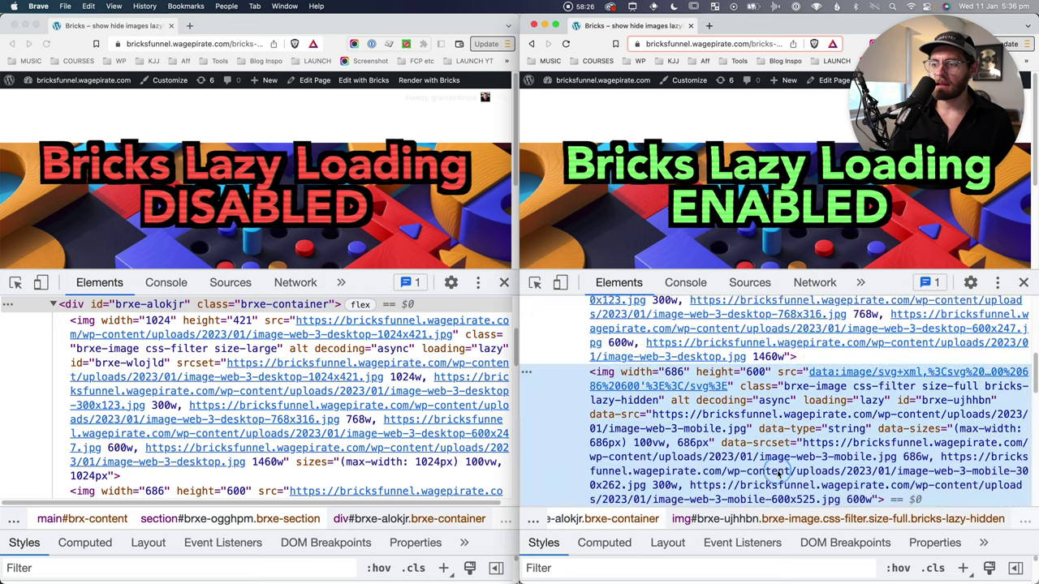
scroll(23, 408, down, 4)
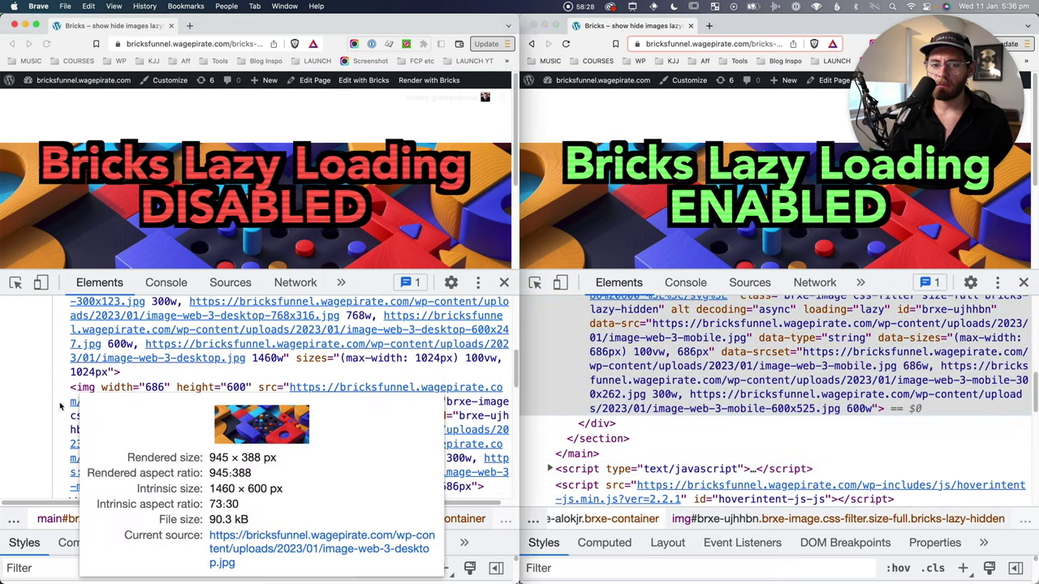
click(22, 409)
scroll(68, 413, down, 2)
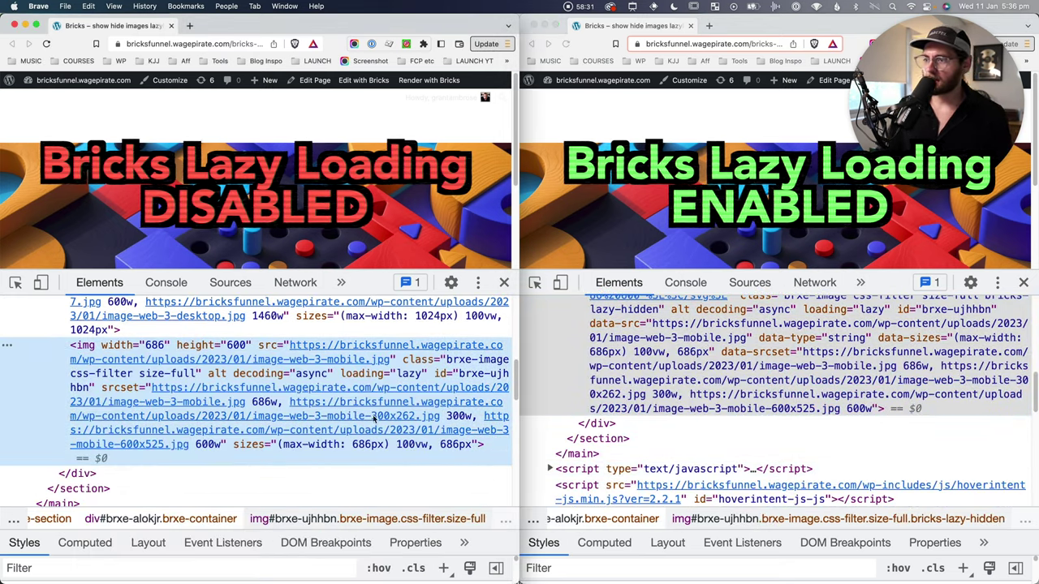
scroll(550, 471, up, 2)
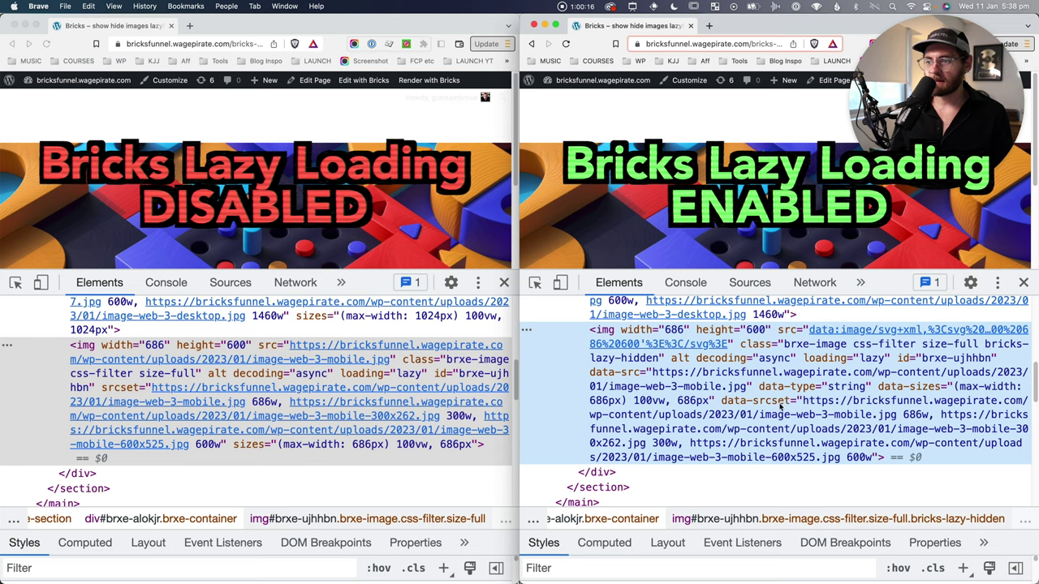
click(121, 391)
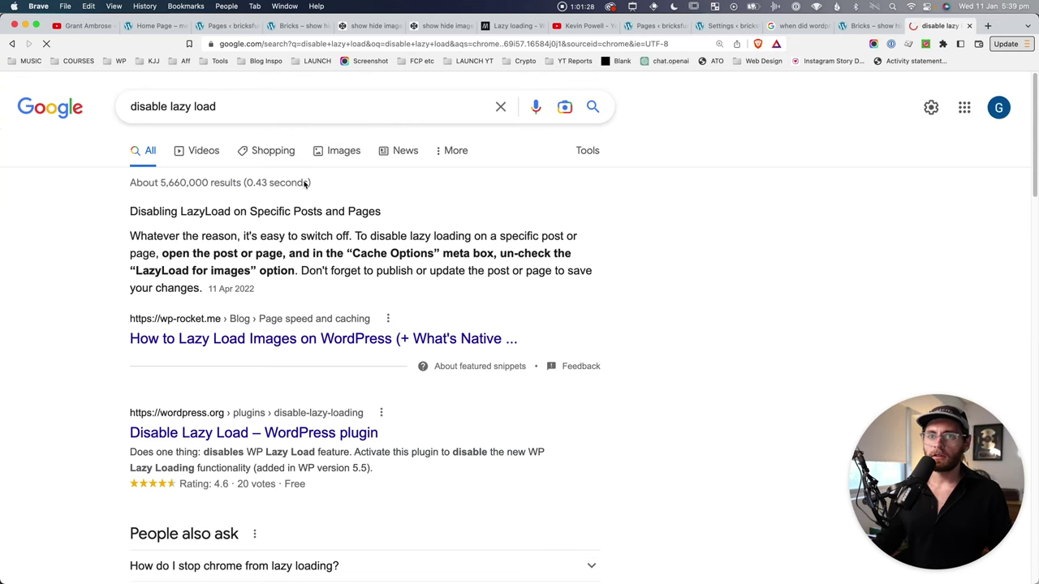
Search Google for "disable lazy load wordpress" and review the Disable Lazy Load plugin and the guide to doing it without a plugin
click(221, 107)
text(wordpress)
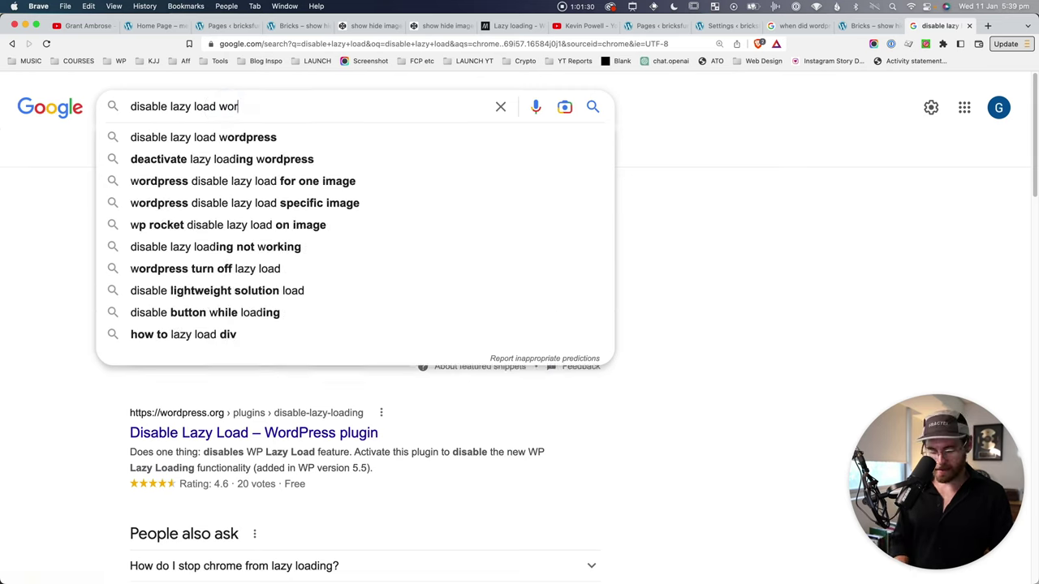
key(Return)
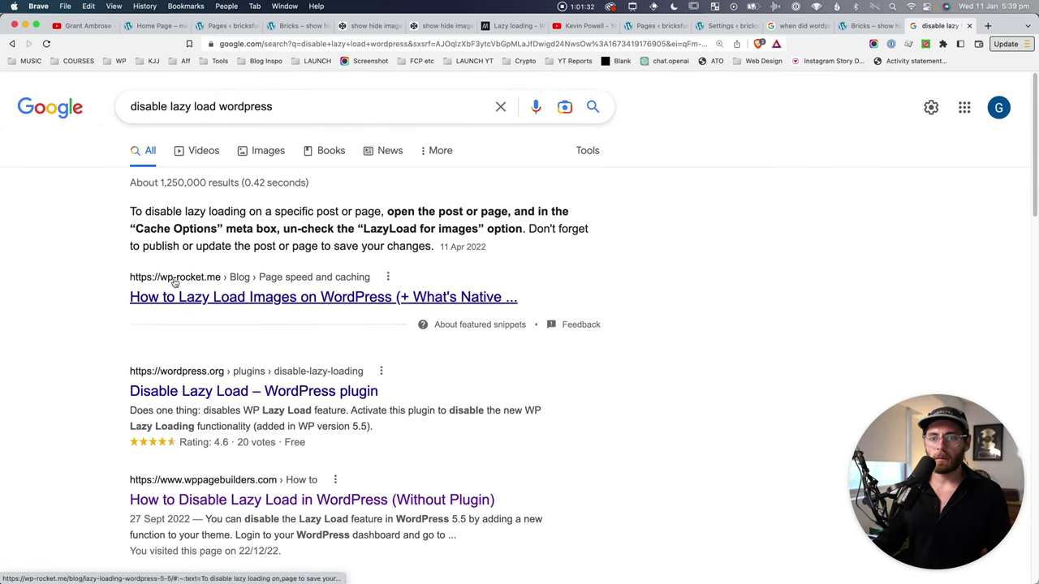
scroll(150, 376, down, 1)
scroll(150, 375, down, 2)
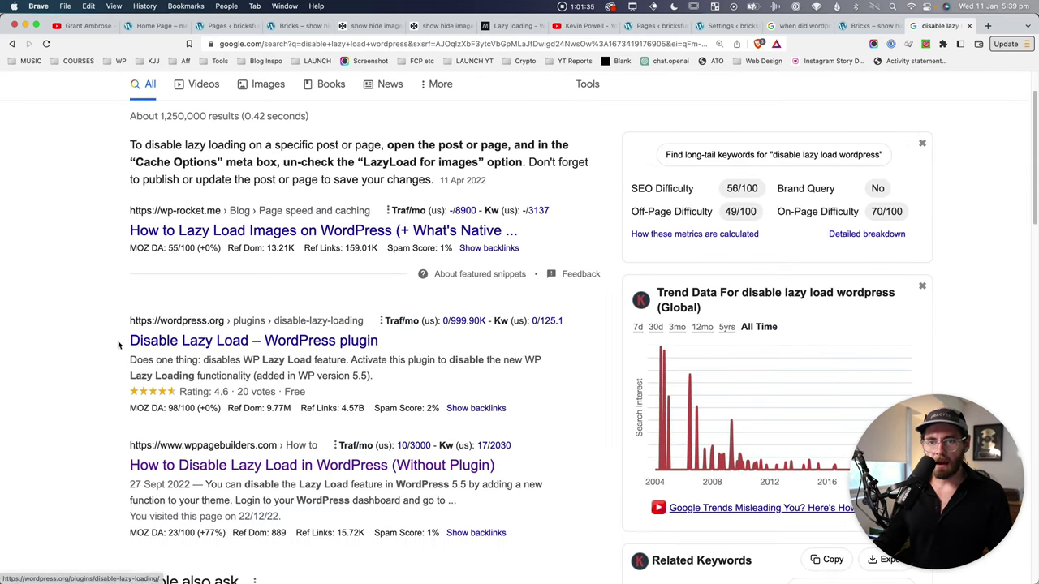
drag(127, 341, 243, 336)
scroll(231, 325, down, 5)
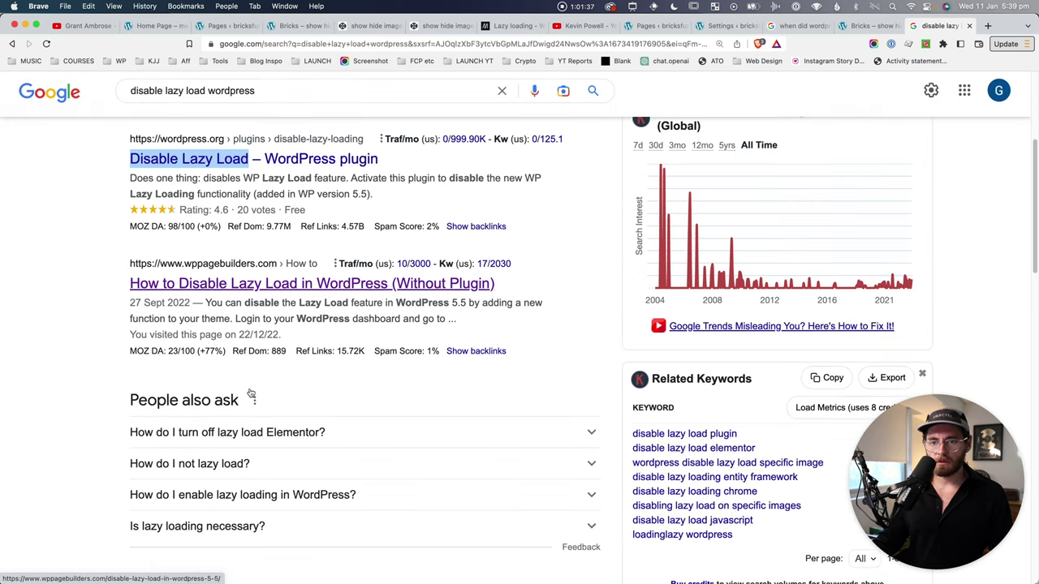
scroll(219, 313, down, 7)
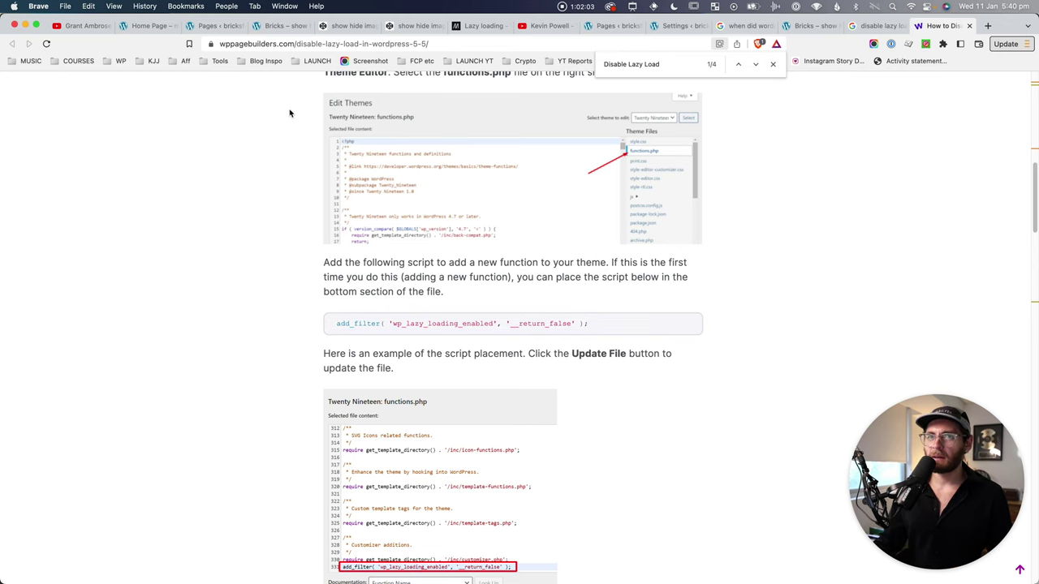
Find the Disable Lazy Load plugin among the WordPress plugins available to add, then install and activate it
click(289, 26)
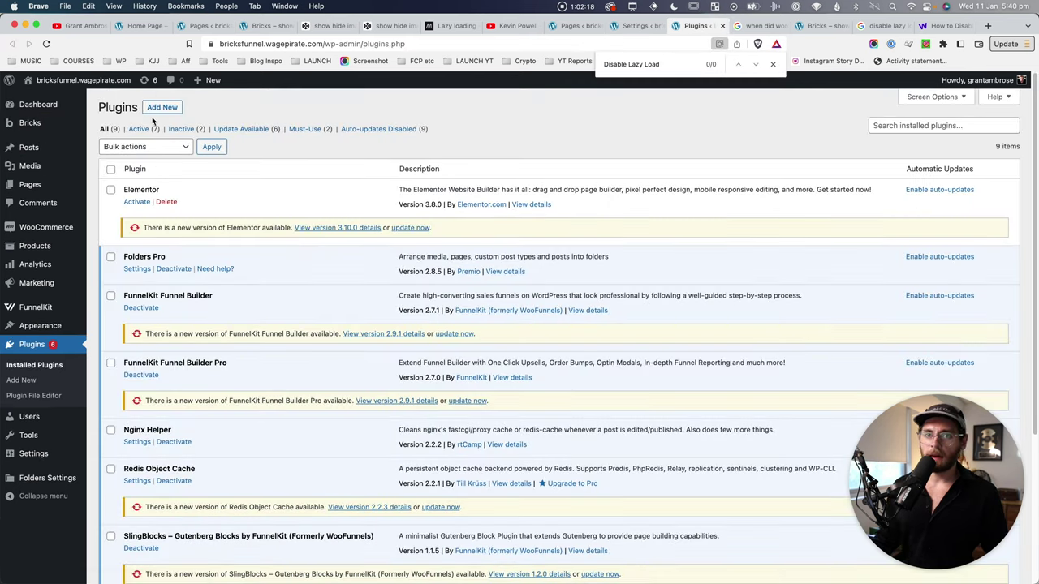
click(161, 107)
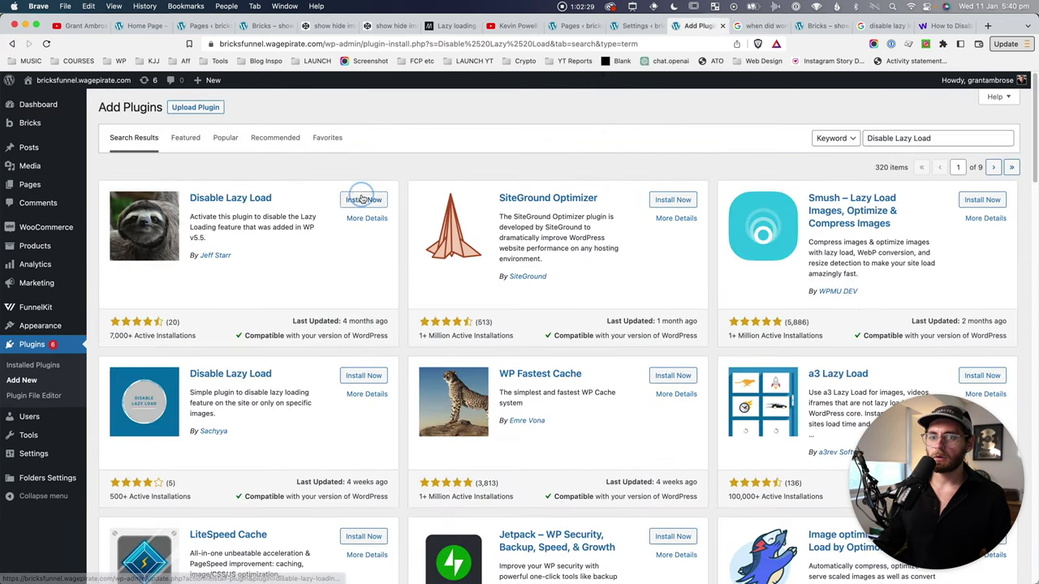
click(364, 200)
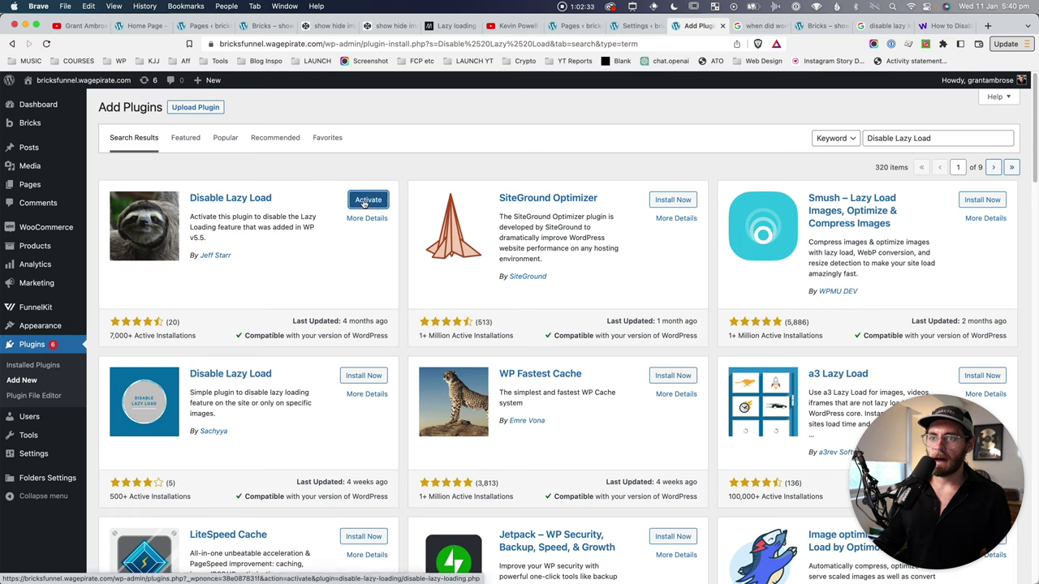
click(365, 200)
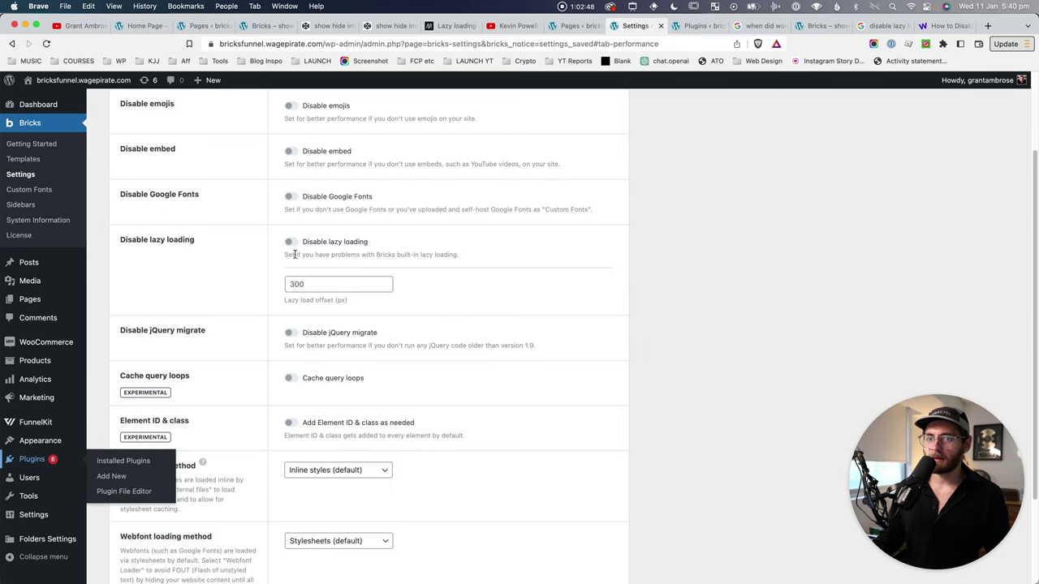
Turn on the Disable lazy loading option in the Bricks performance settings and save the settings
click(292, 244)
scroll(396, 264, down, 3)
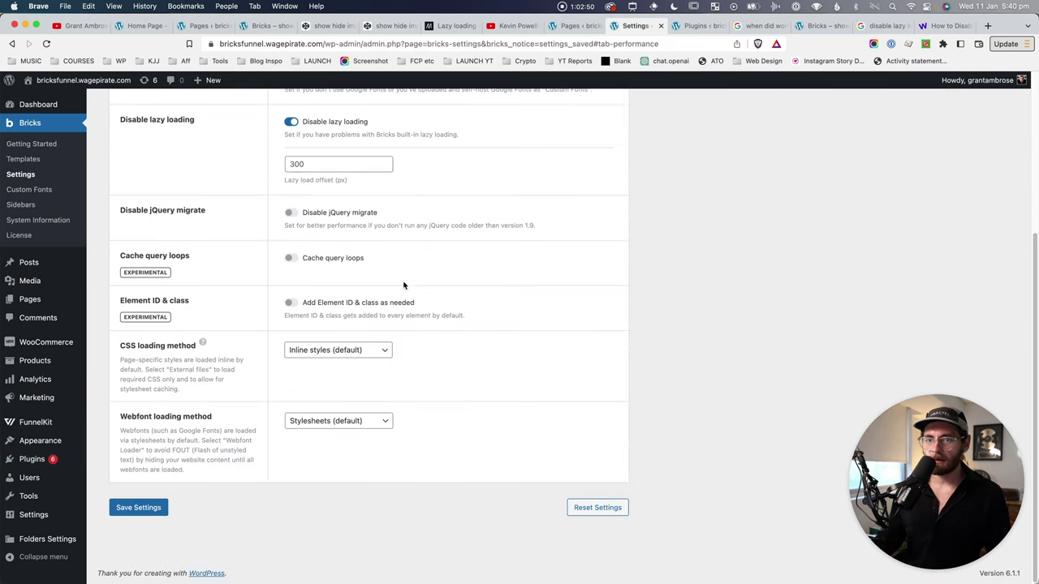
click(142, 507)
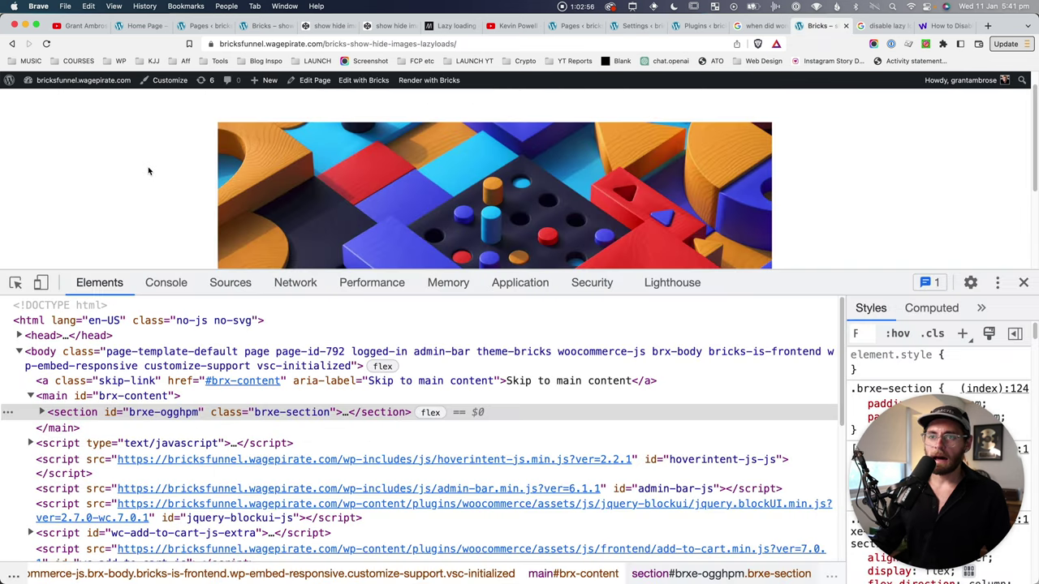
Reload the published page while recording its network activity and examine the .jpg image requests
click(280, 280)
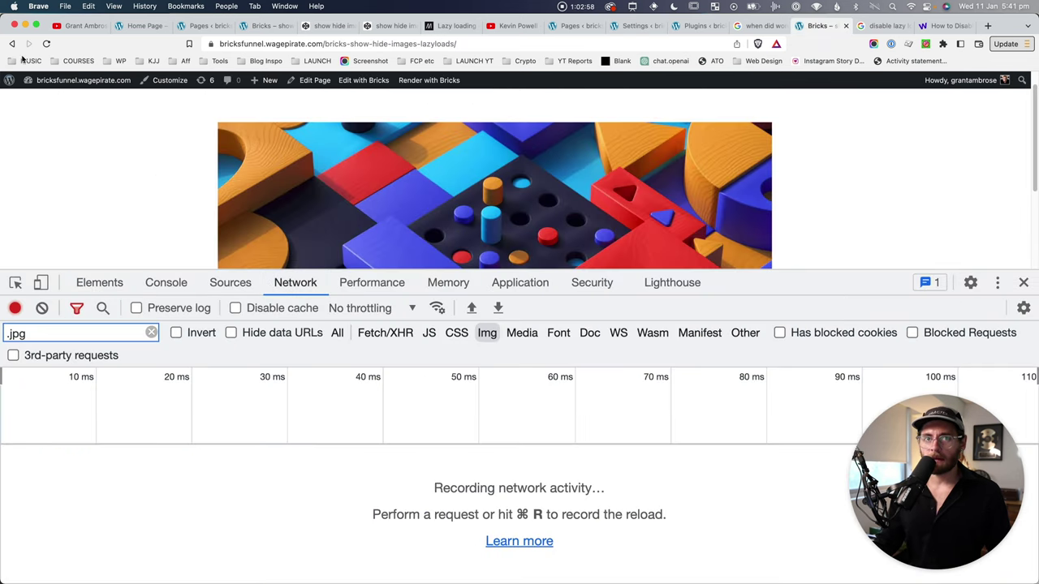
click(47, 44)
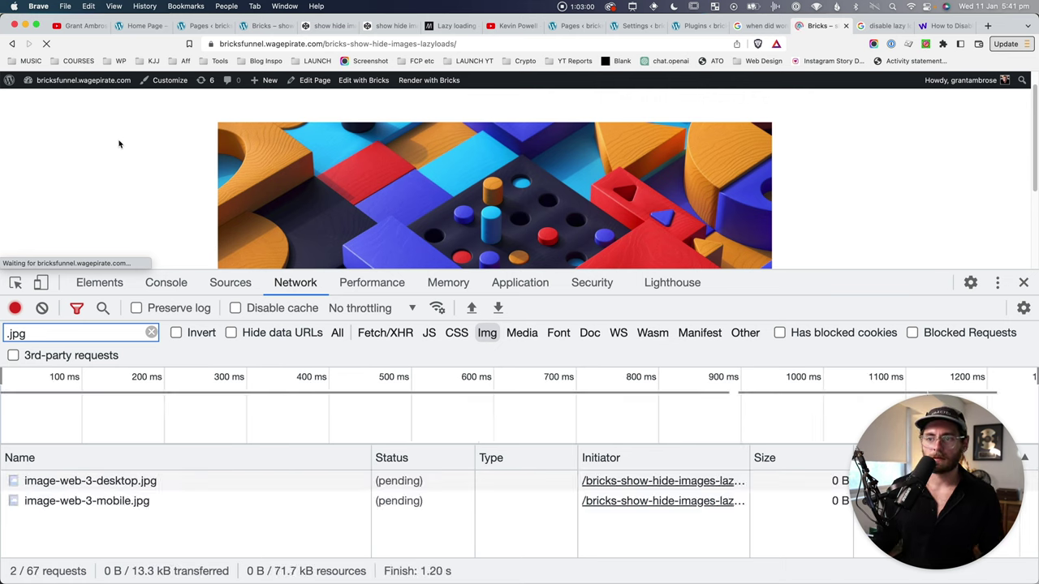
click(120, 499)
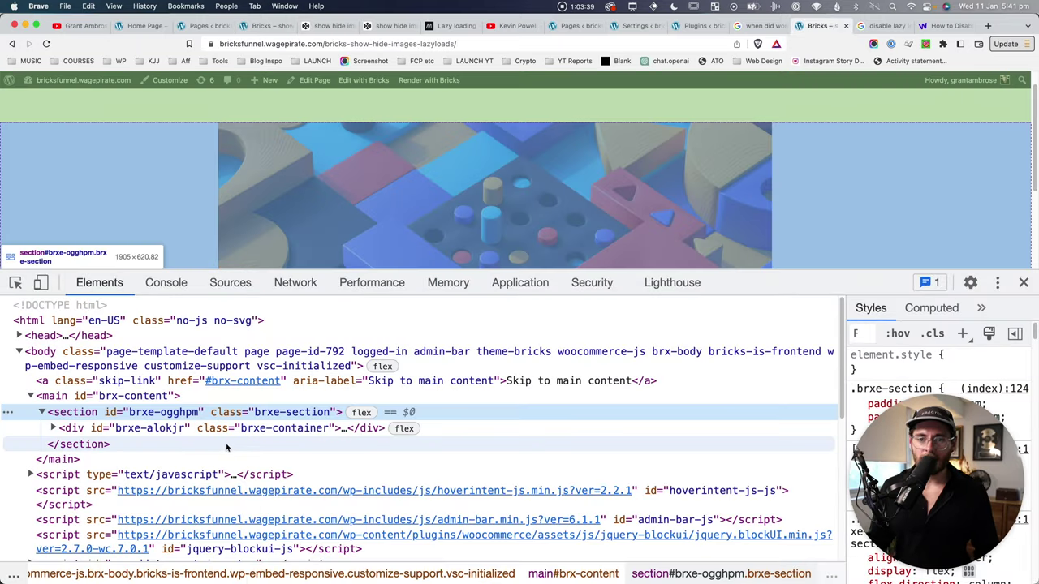
Inspect the desktop image on the published page and check the loading attribute of the desktop and mobile img elements
right_click(284, 244)
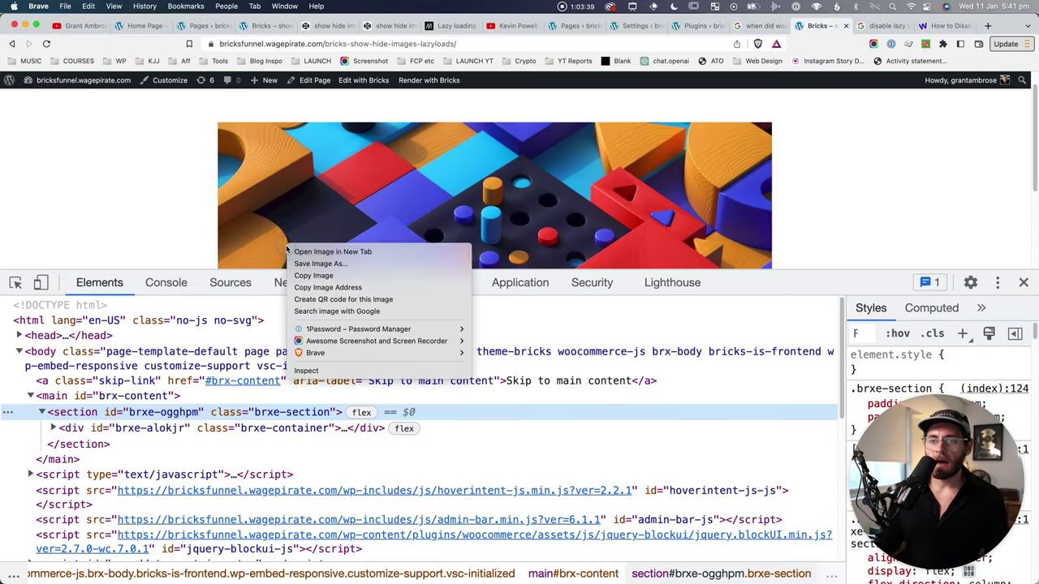
click(306, 369)
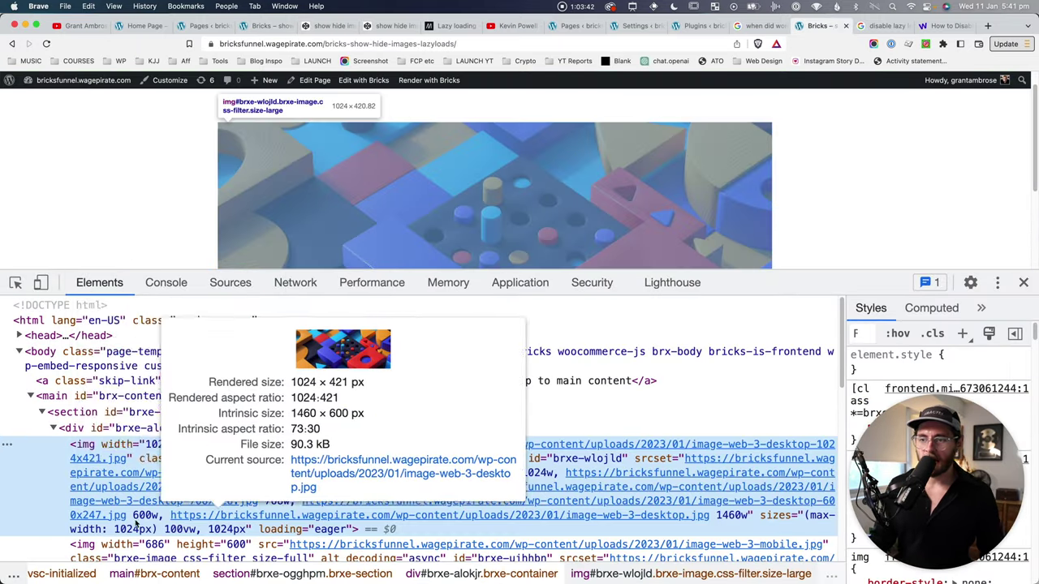
scroll(33, 528, down, 2)
scroll(33, 527, down, 1)
scroll(27, 386, up, 1)
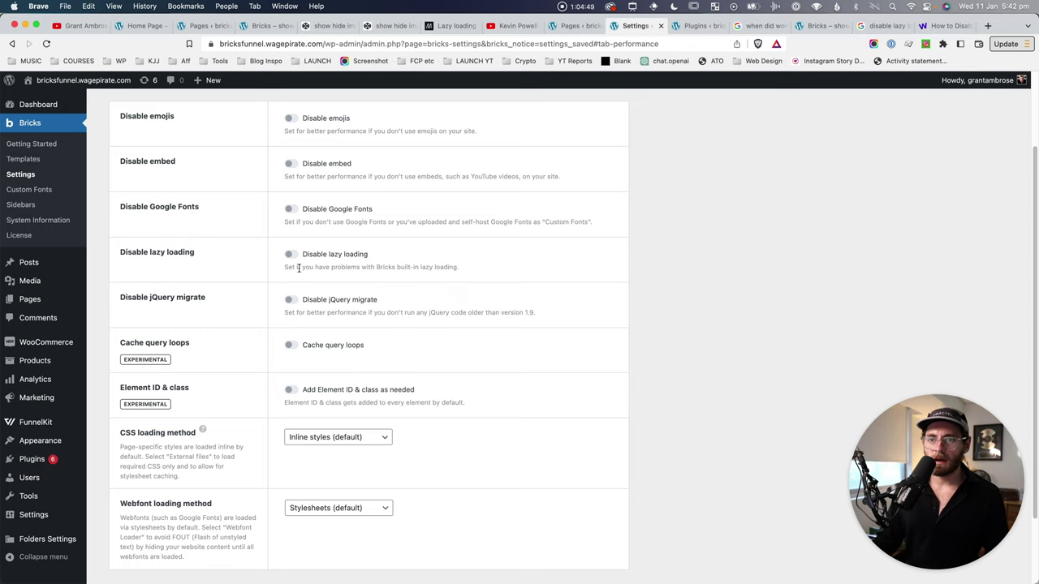
Save the Bricks performance settings with Disable lazy loading turned off, and check both img elements on the reloaded page
scroll(299, 268, down, 3)
click(128, 508)
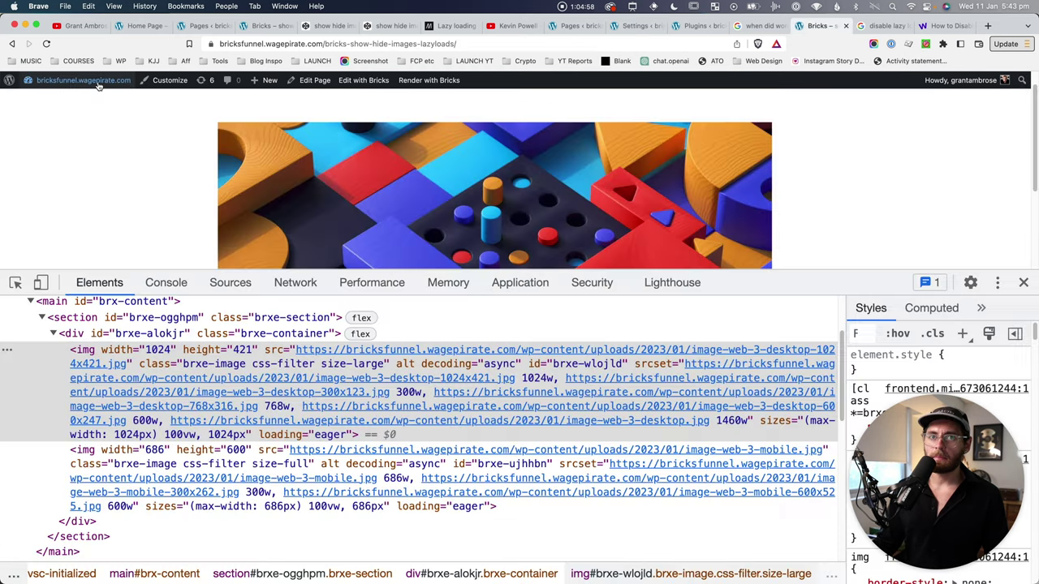
key(super+r)
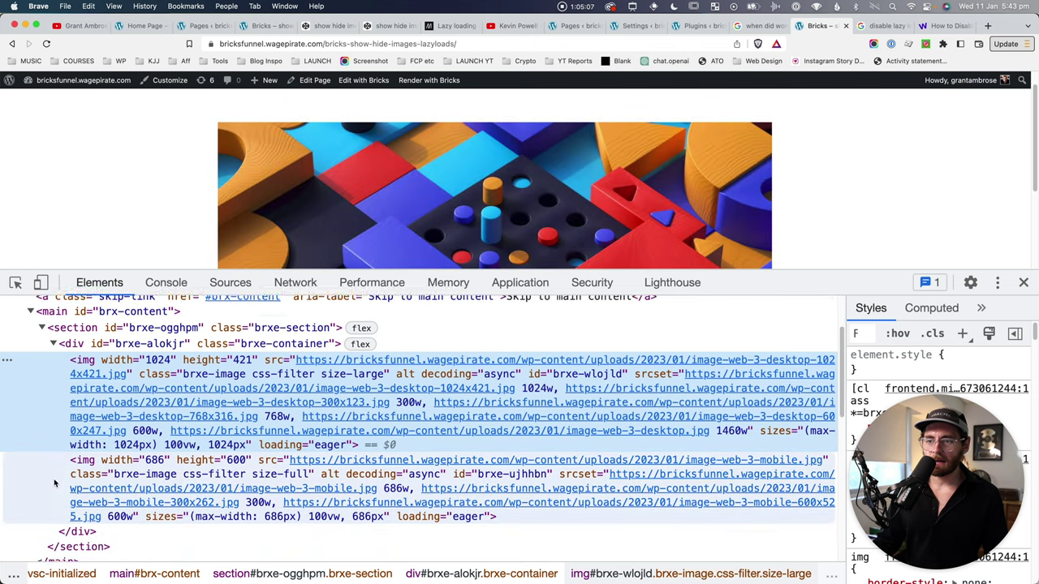
scroll(54, 483, down, 1)
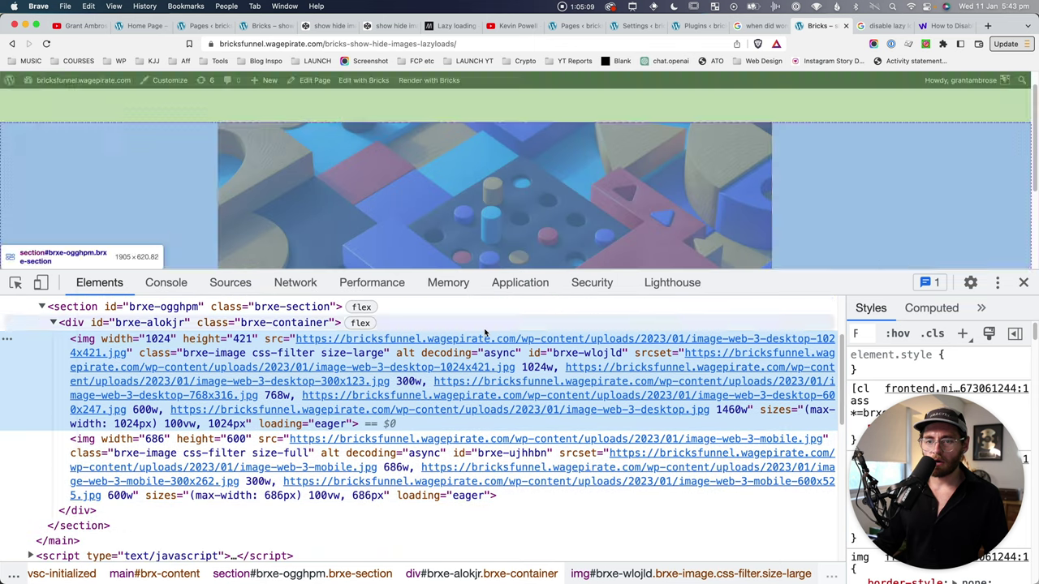
mouse_move(409, 436)
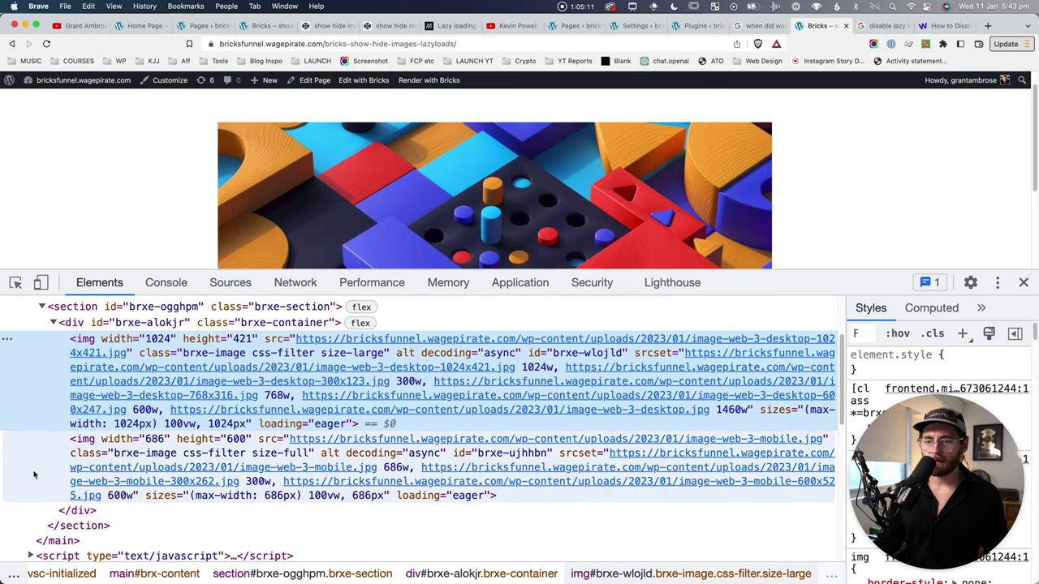
Reload the page to recheck its .jpg network requests, and review the desktop and mobile img markup again
click(279, 282)
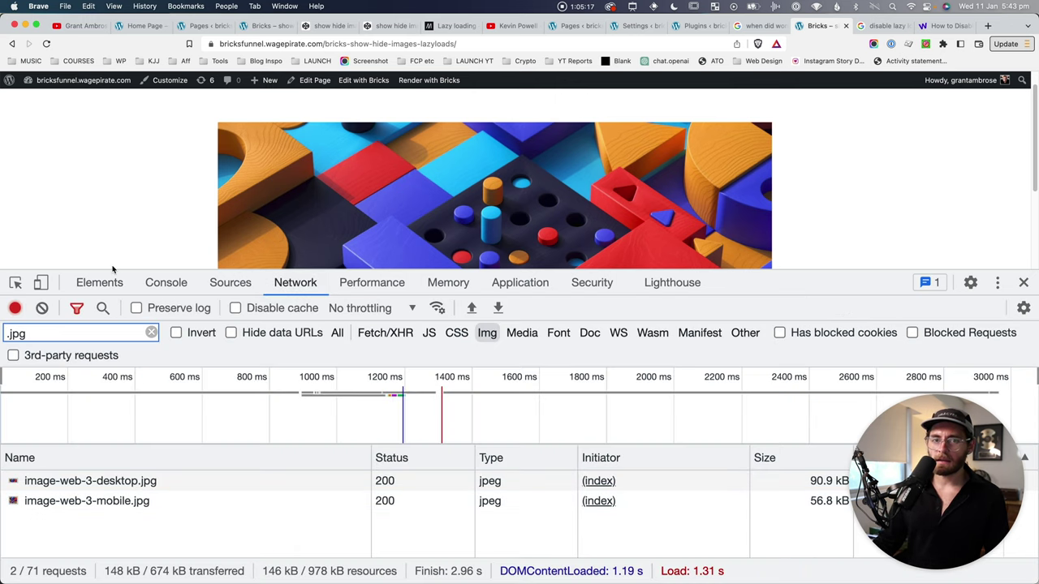
click(47, 43)
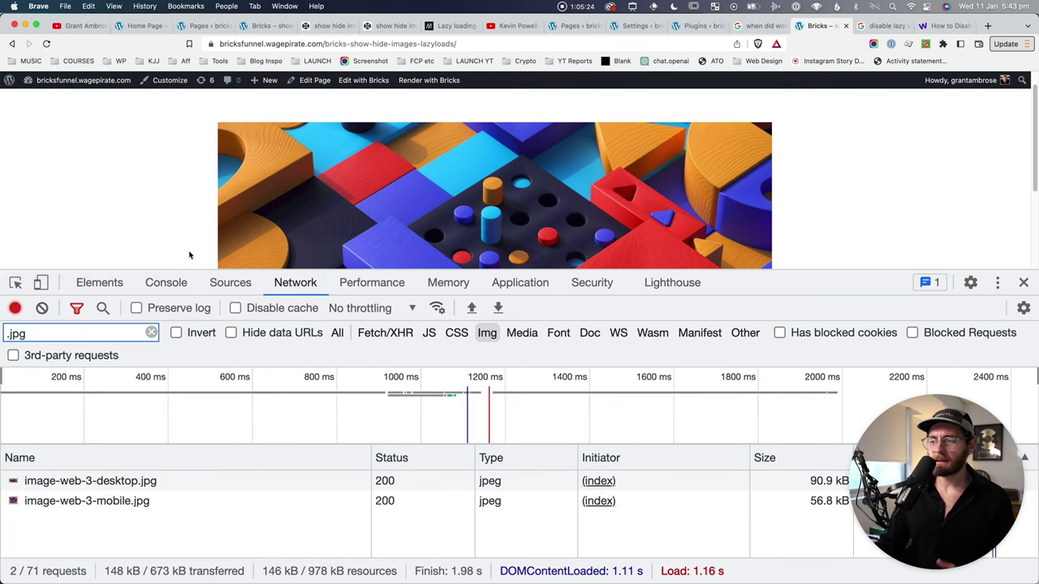
click(106, 282)
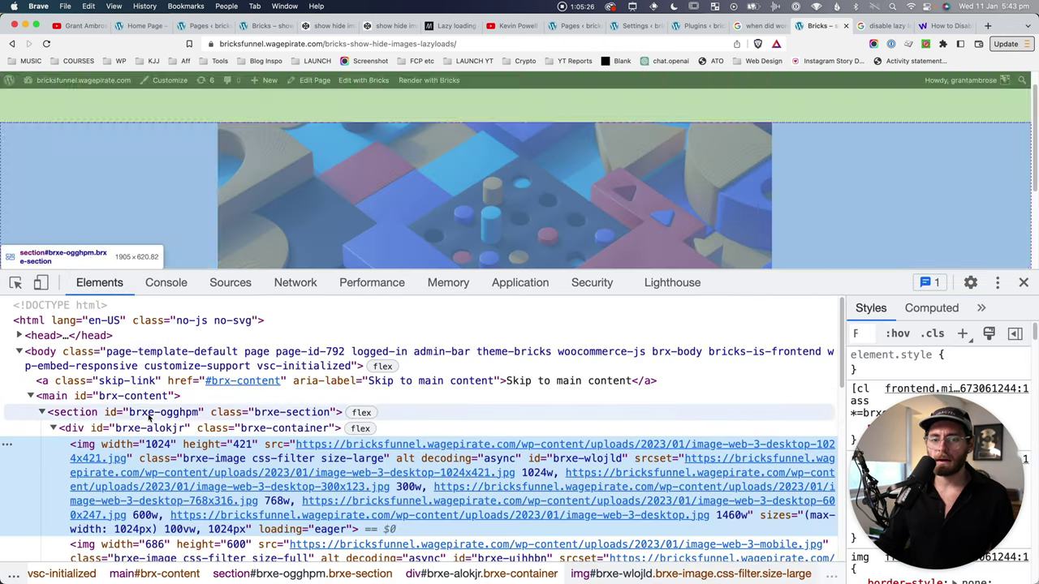
scroll(81, 454, down, 3)
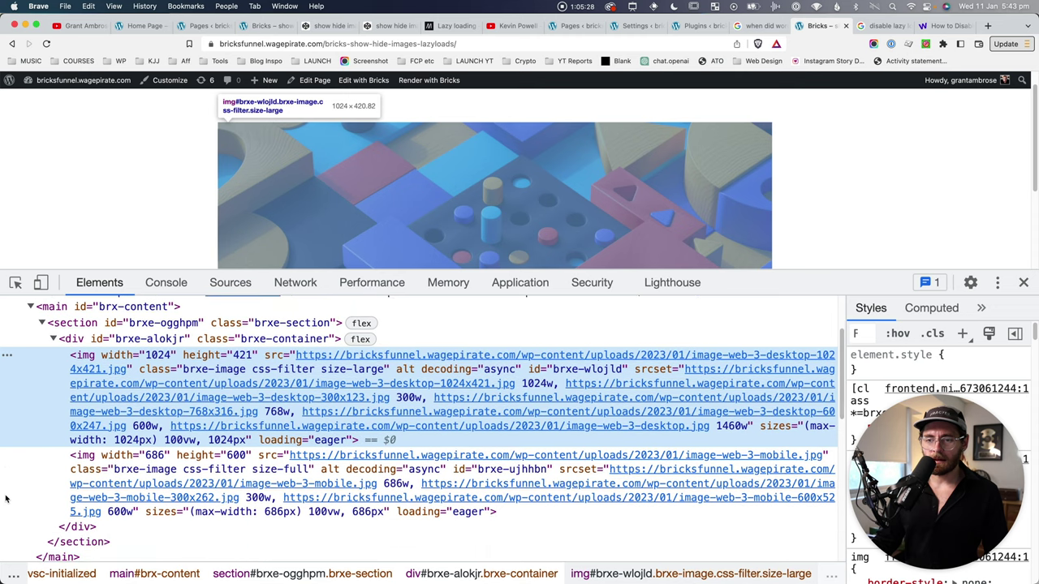
Open the page in the Bricks editor and add a second section with an Image element inside its container
scroll(5, 499, down, 2)
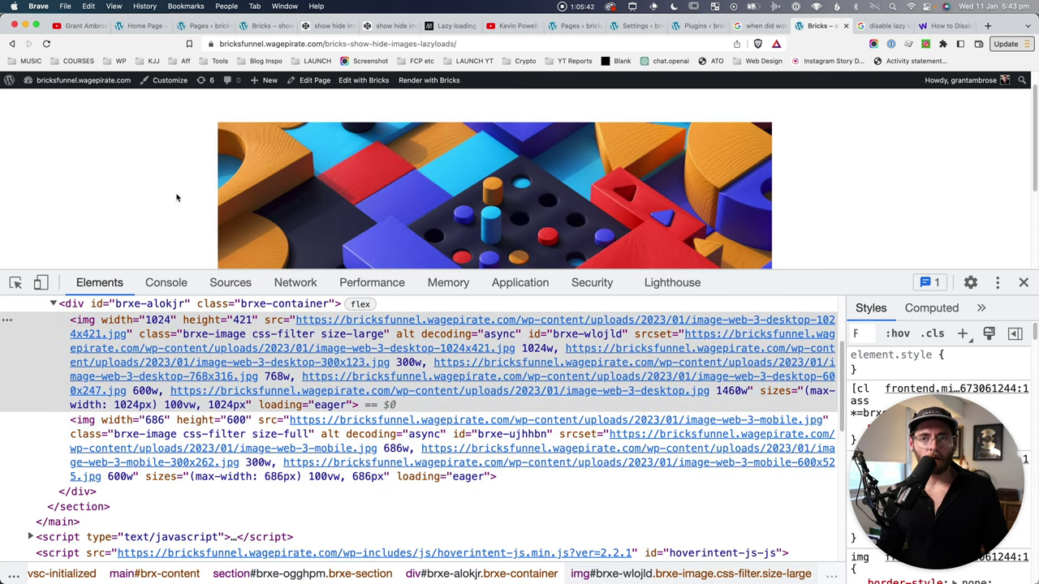
mouse_move(267, 404)
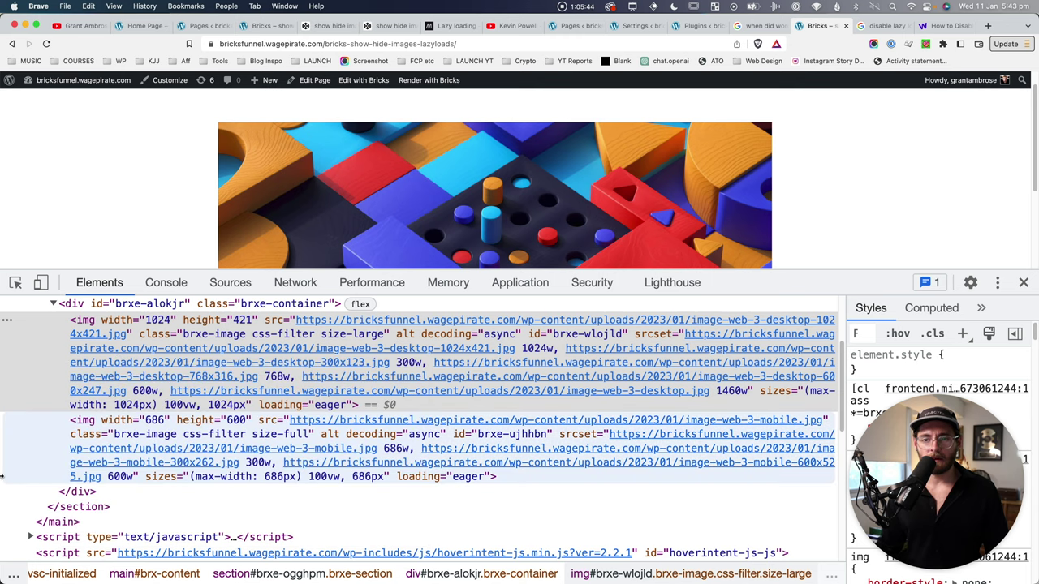
click(366, 80)
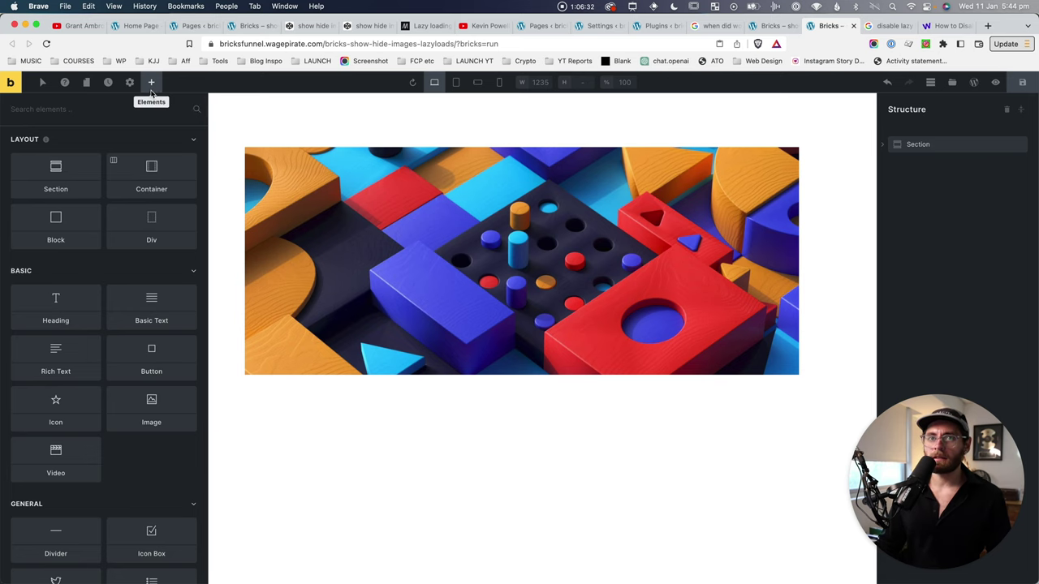
click(55, 174)
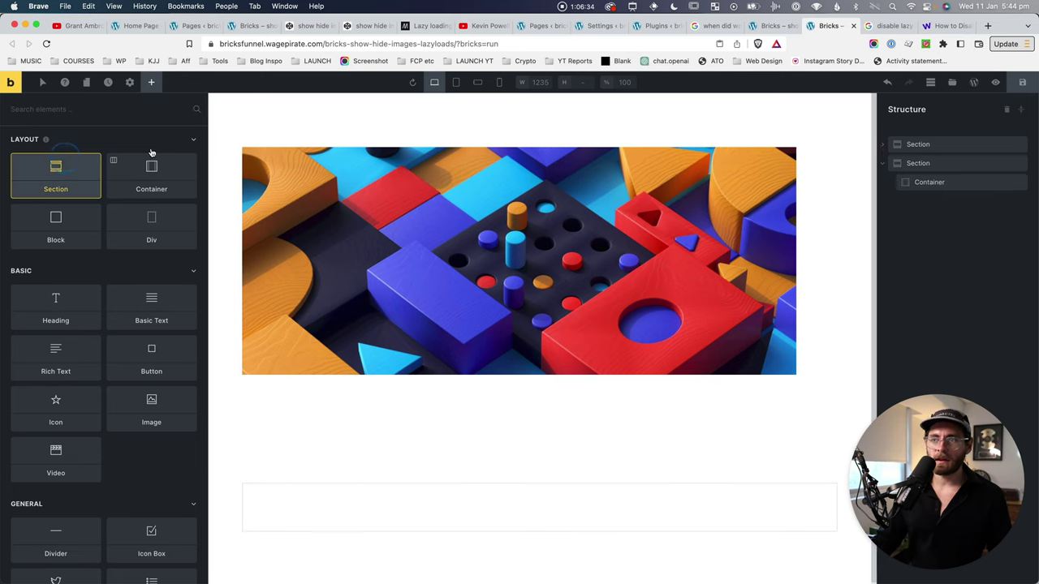
click(150, 82)
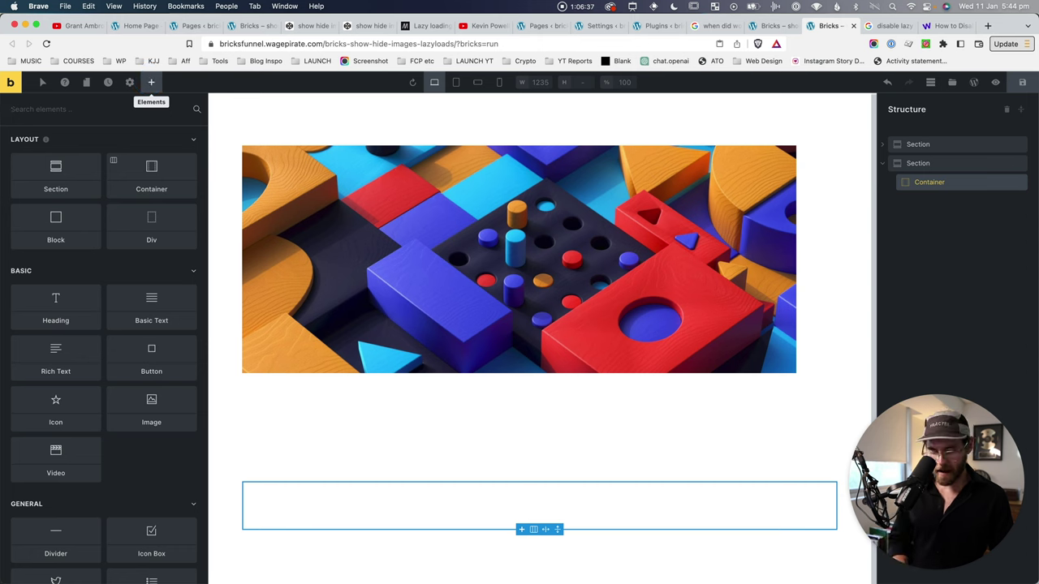
text(image)
click(61, 158)
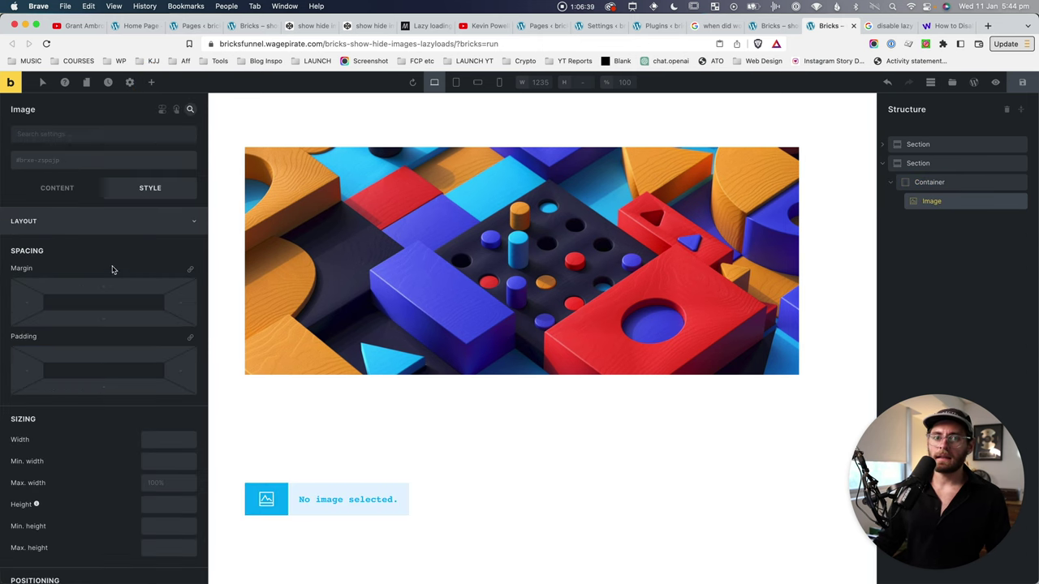
Insert the lipstick bowl photo from the media library into the new Image element
click(61, 188)
click(65, 228)
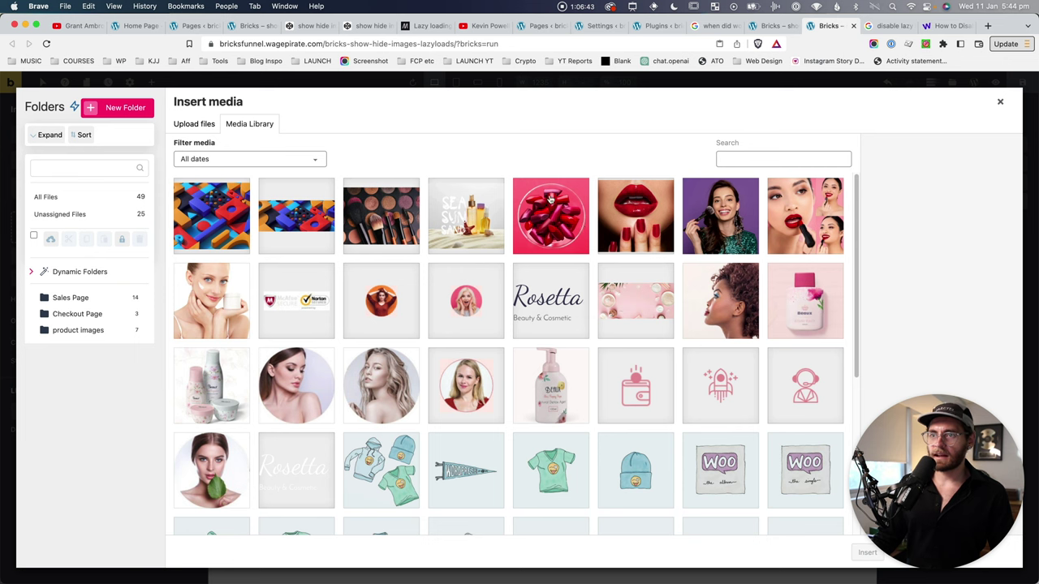
click(551, 200)
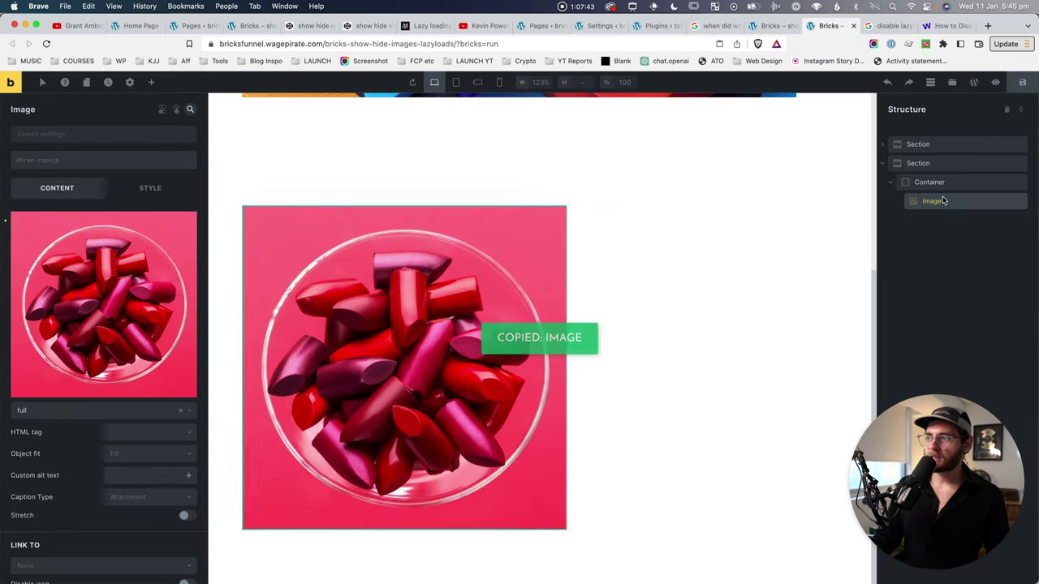
Duplicate the lipstick image within its container and replace the copy's picture with the red lips and nails photo
key(super+v)
click(939, 221)
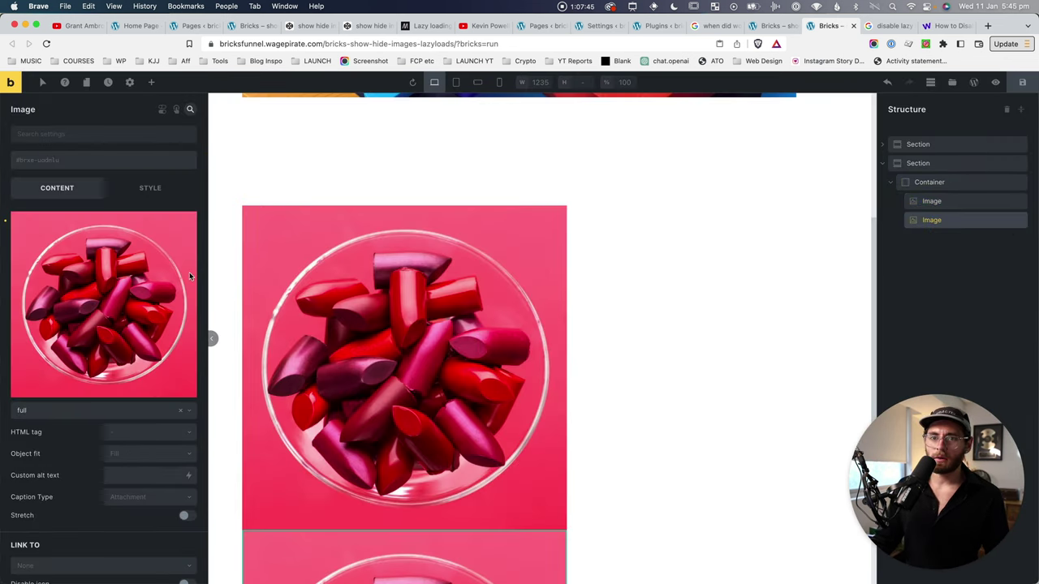
click(123, 292)
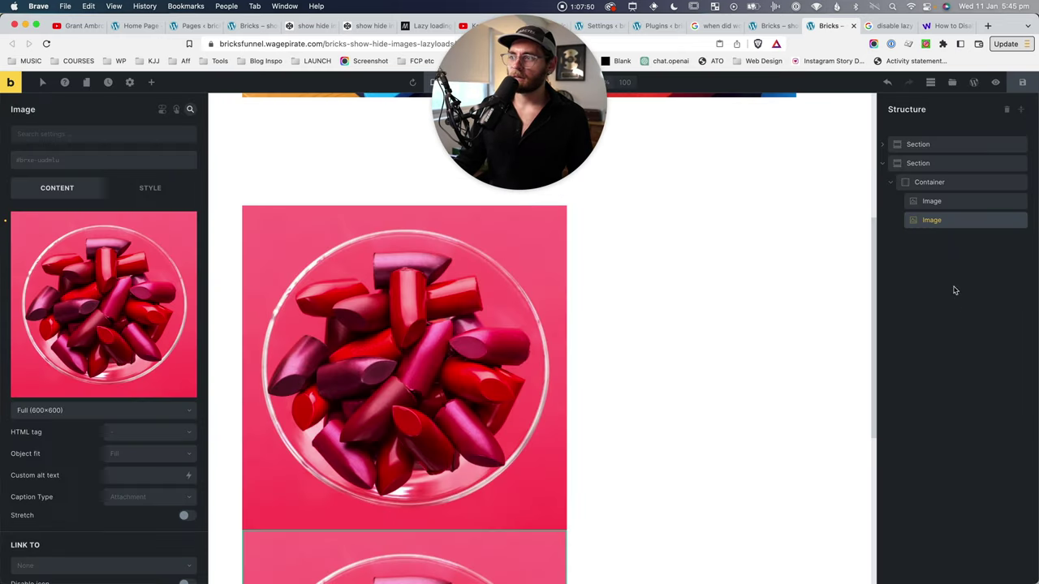
Paste a third image into the same container and insert the .webp photo of the woman applying cream
key(super+c)
click(929, 182)
key(super+v)
click(931, 238)
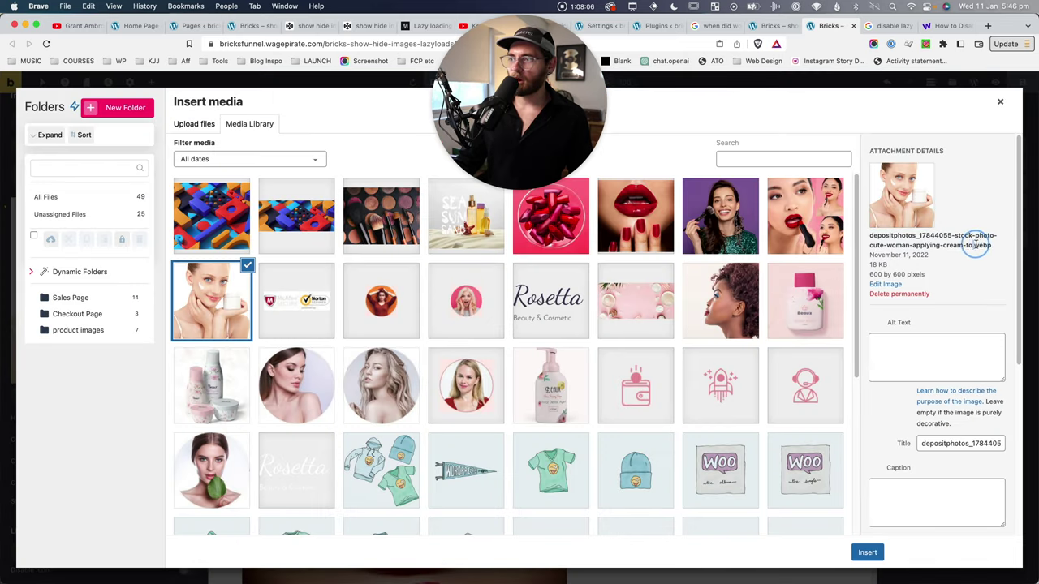
double_click(981, 245)
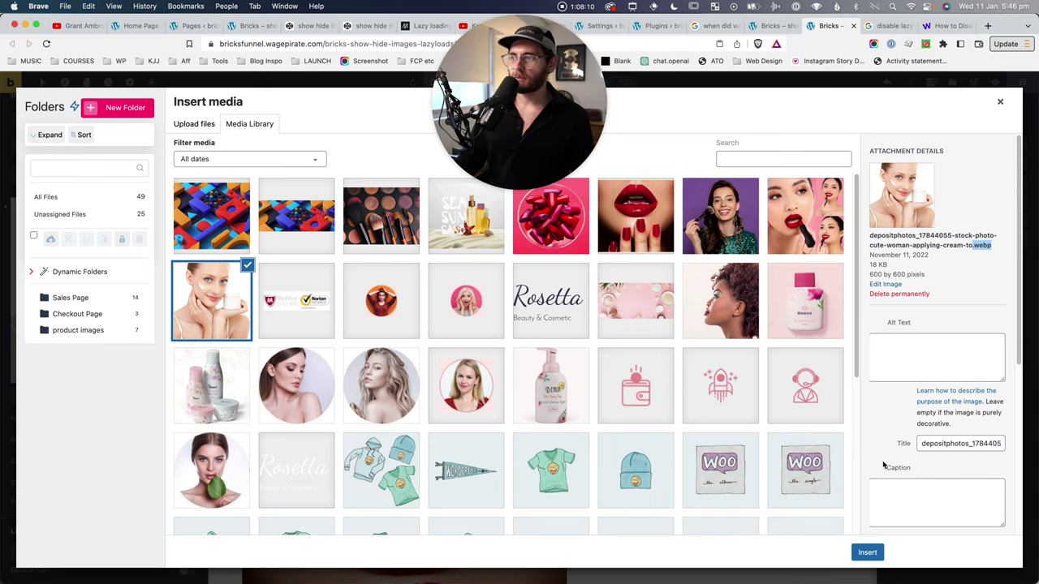
click(867, 553)
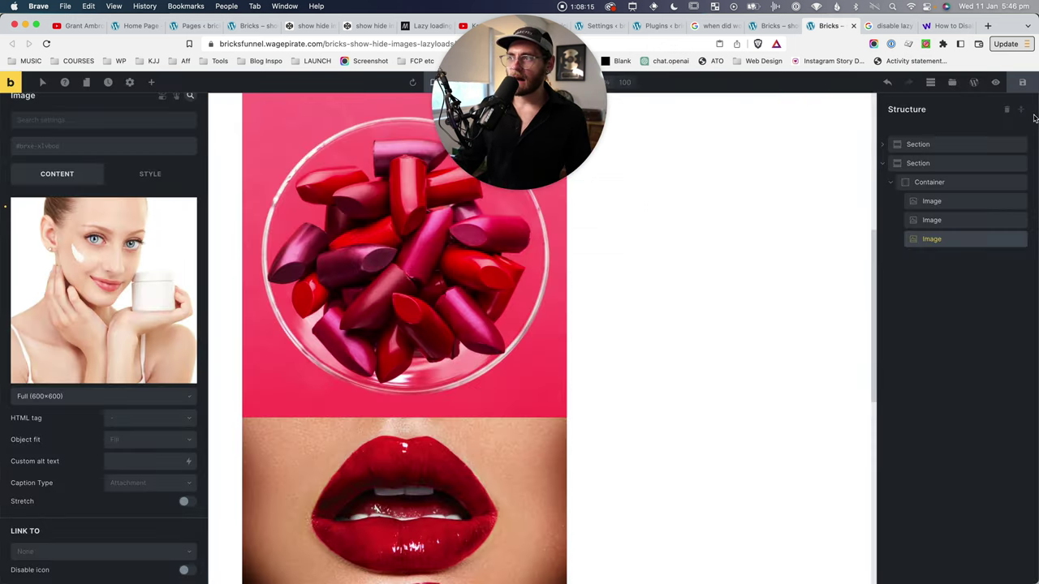
Save the Bricks page and open its published version
click(1022, 82)
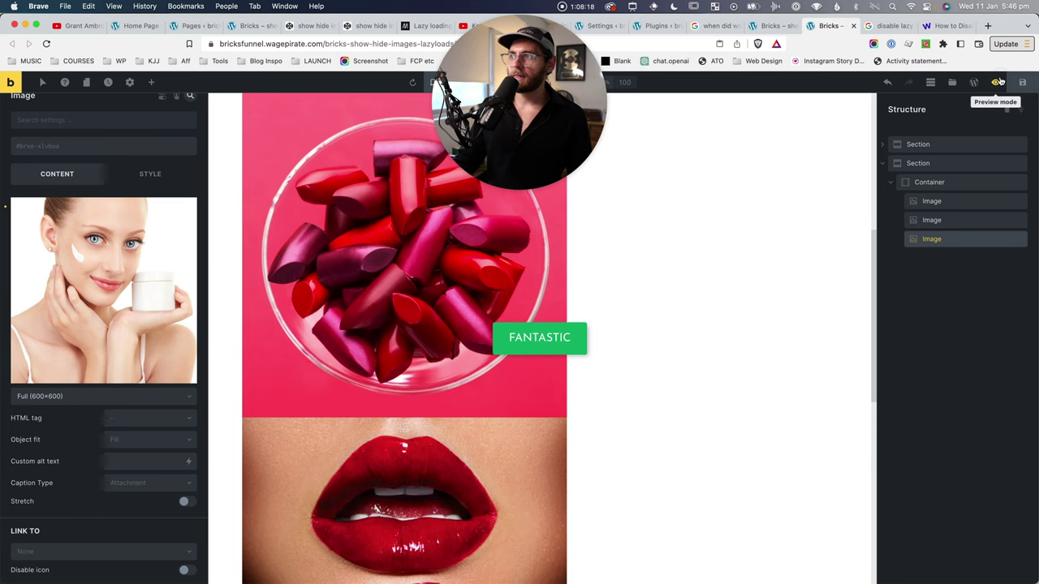
click(995, 82)
click(972, 82)
click(844, 26)
Record the image requests while reloading the published page, and scroll through the new images to check when each one loads
right_click(65, 219)
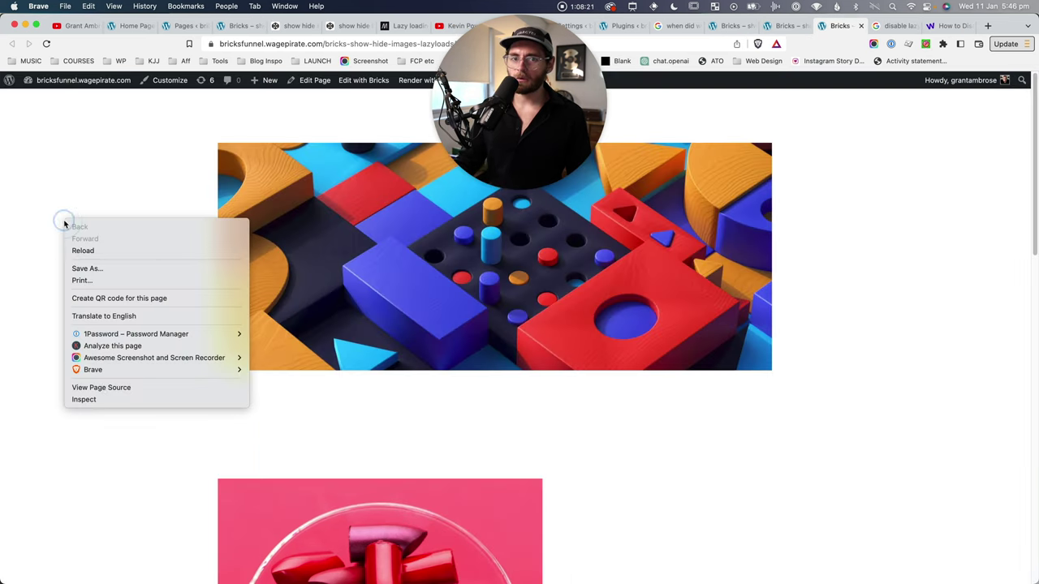
click(154, 399)
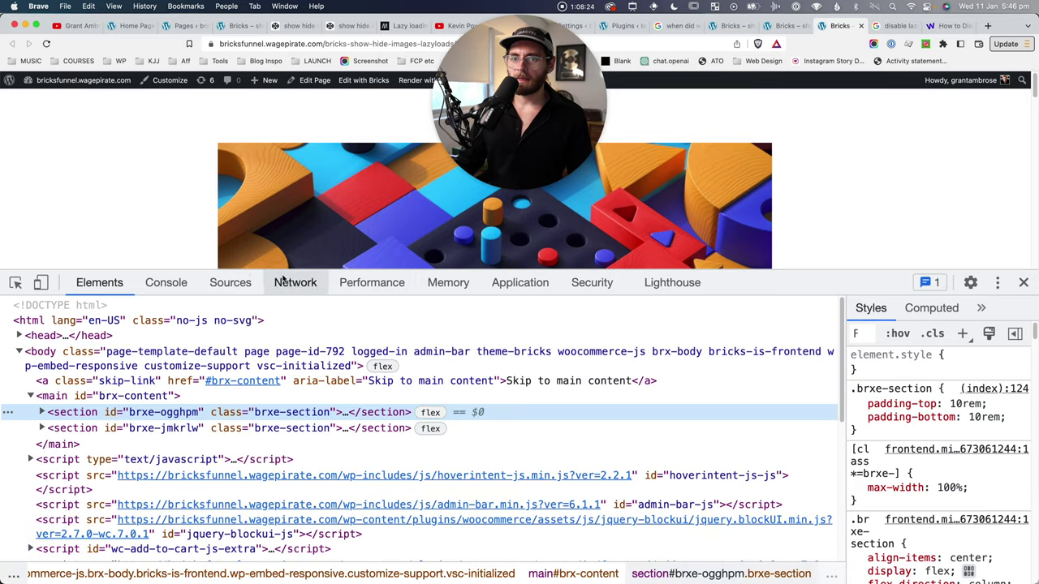
click(291, 282)
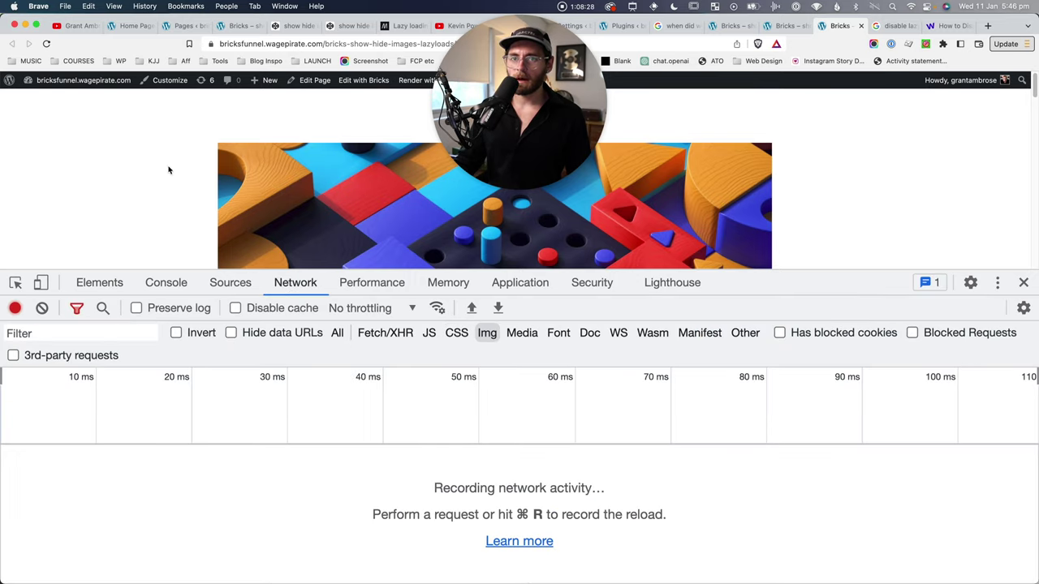
click(47, 43)
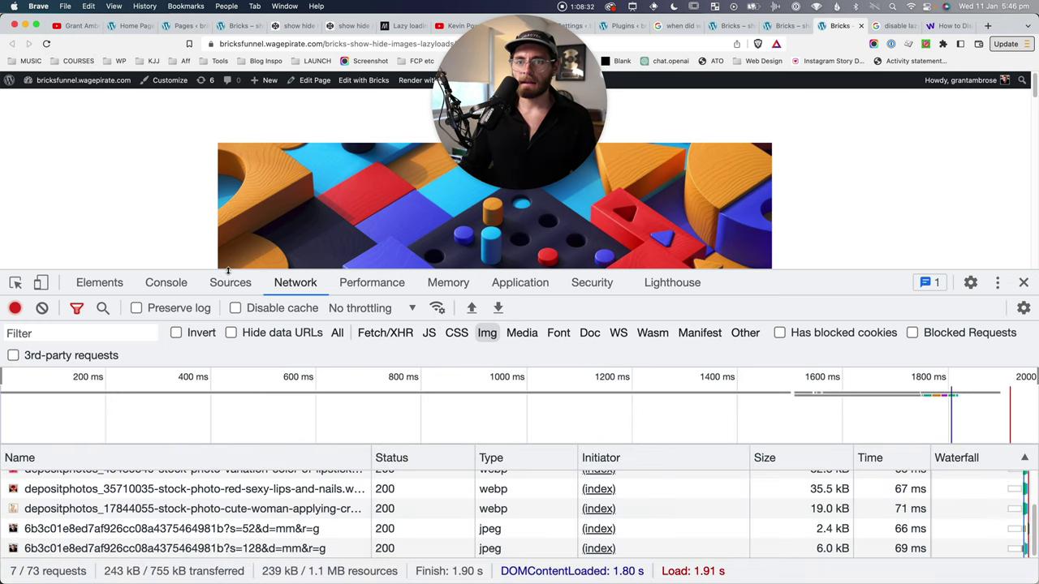
drag(227, 270, 229, 228)
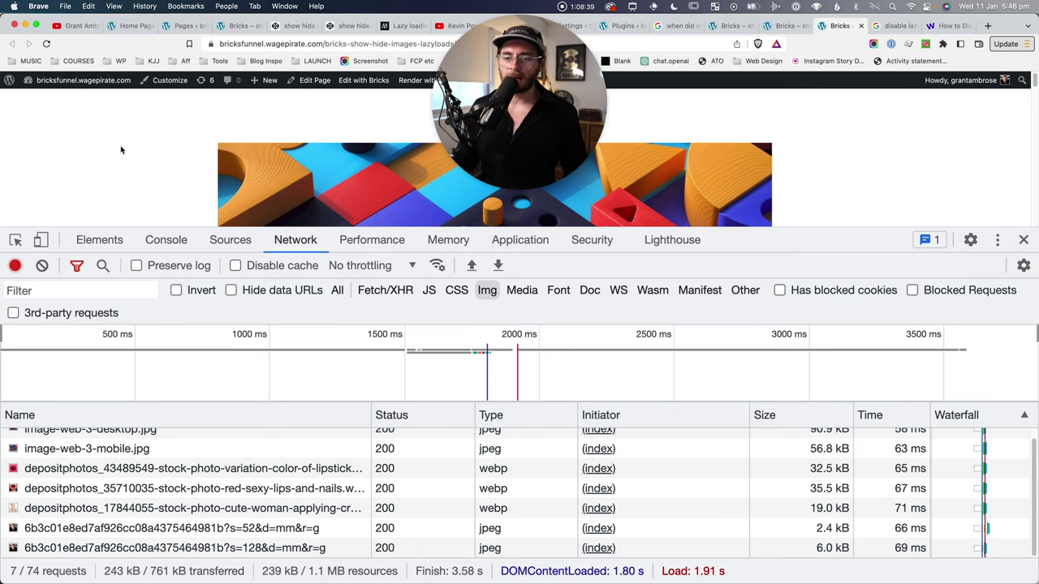
scroll(170, 143, down, 15)
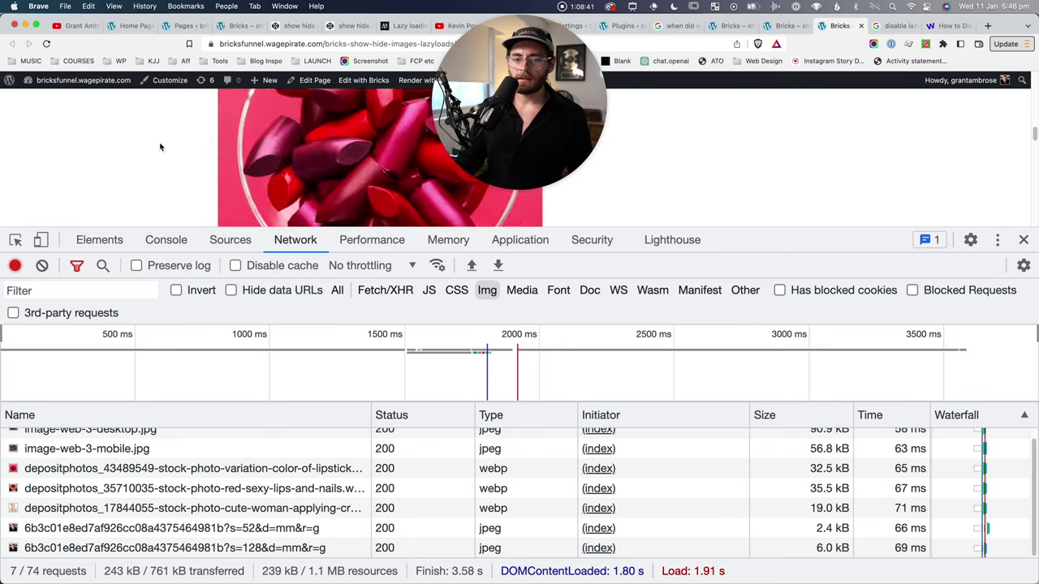
scroll(160, 147, down, 2)
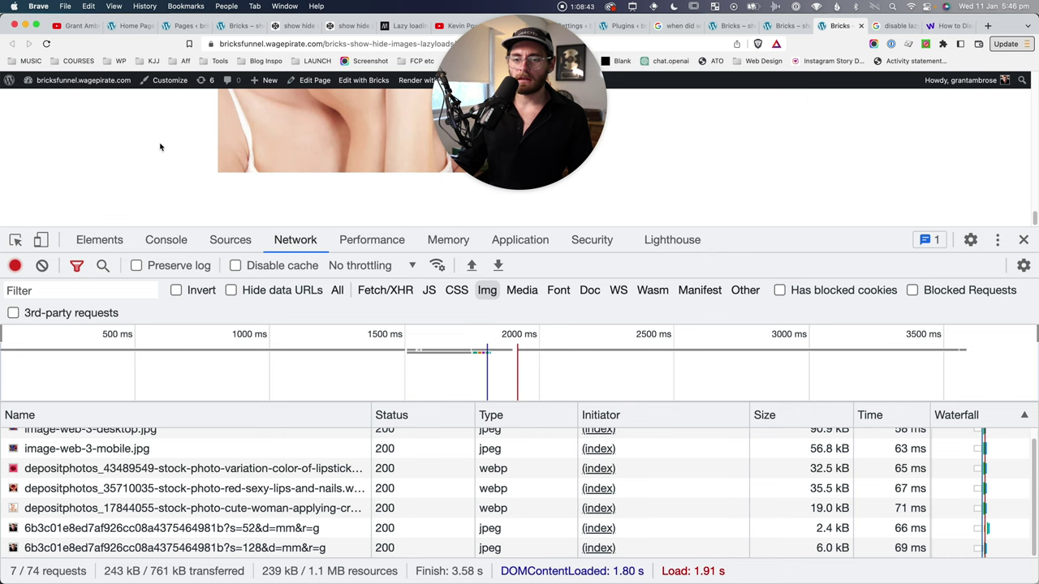
scroll(160, 147, up, 8)
scroll(160, 147, down, 4)
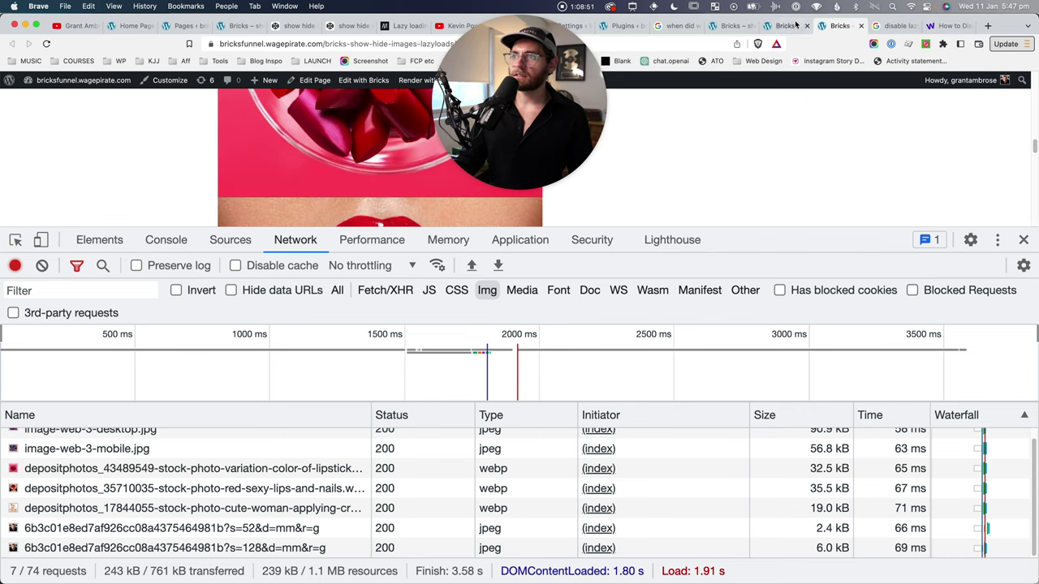
Deactivate the Disable Lazy Load plugin and check the Disable lazy loading option in the Bricks performance settings
click(623, 25)
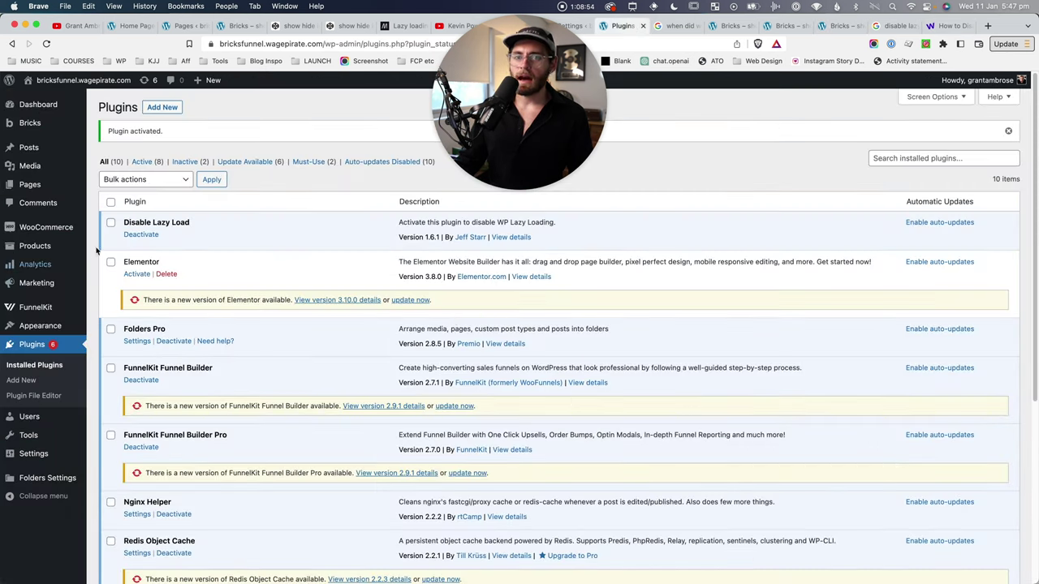
drag(184, 222, 128, 222)
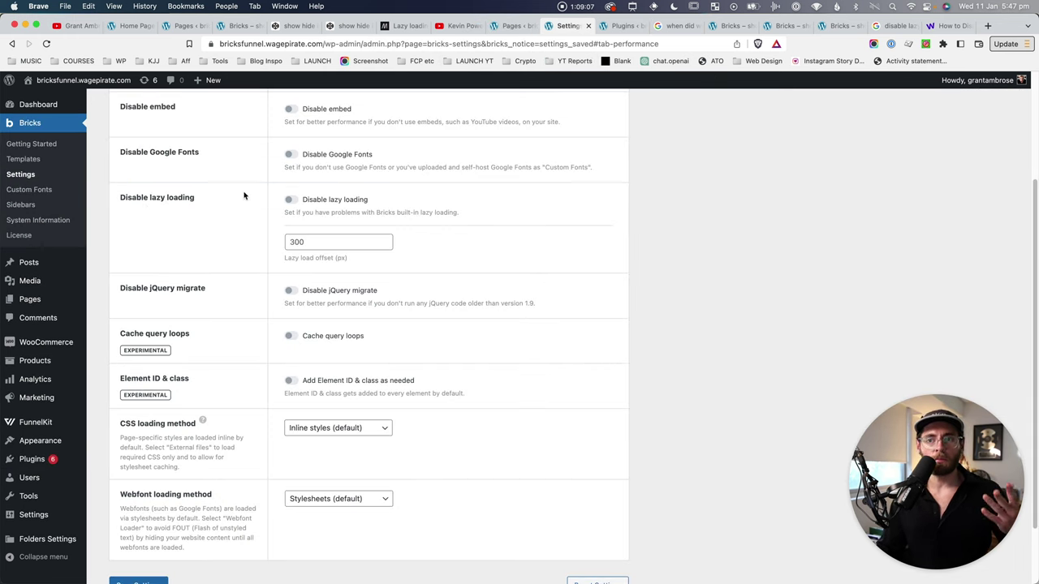
click(752, 216)
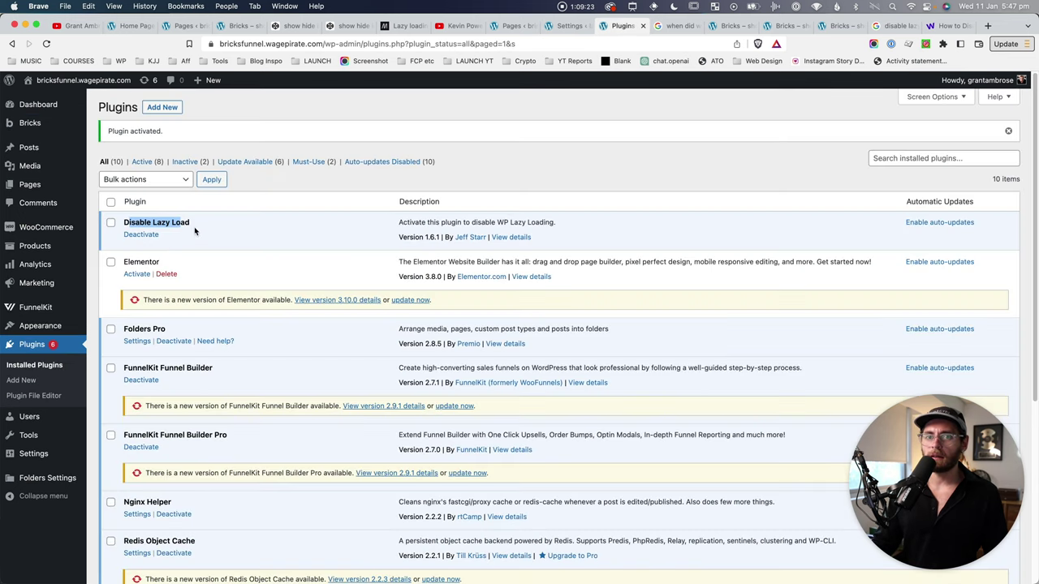
click(137, 224)
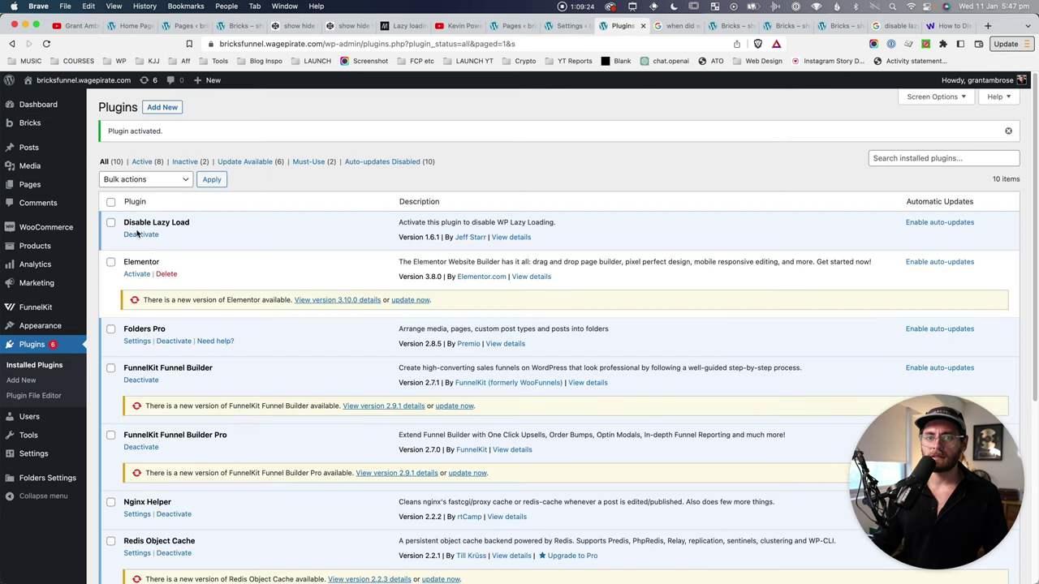
click(138, 234)
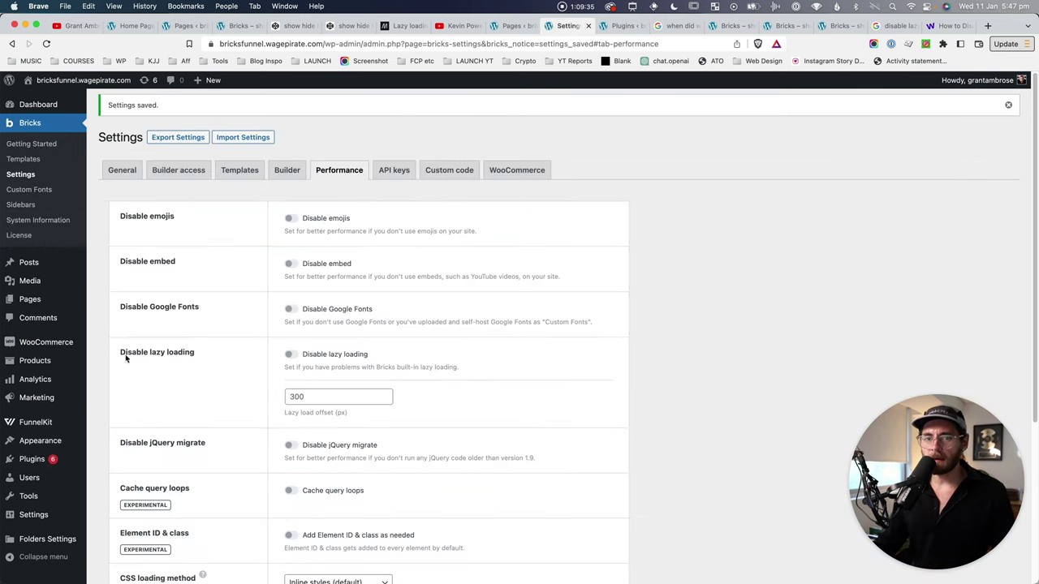
drag(123, 353, 154, 342)
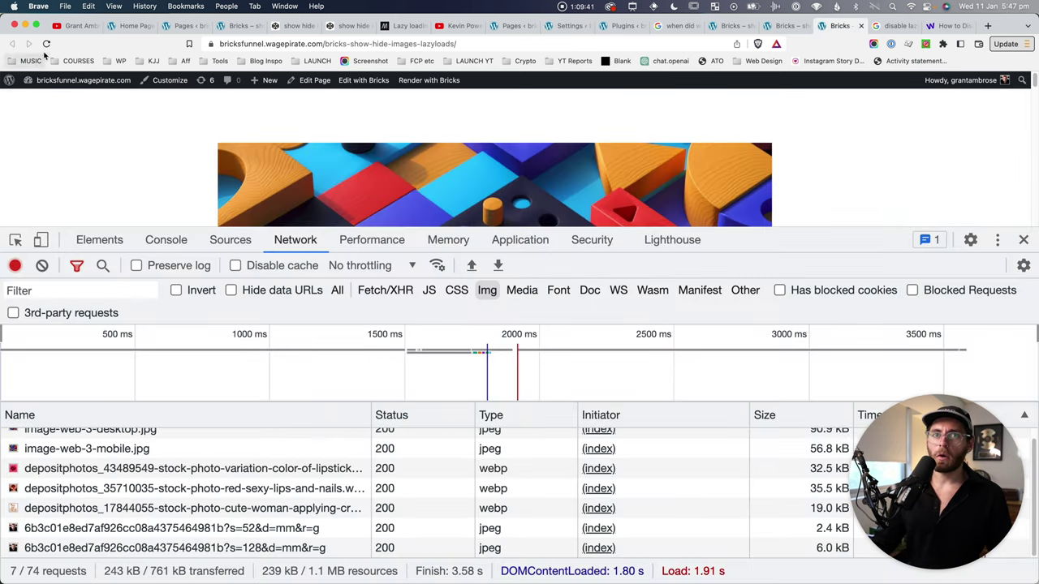
Reload the published page and filter its recorded image requests by .webp
click(46, 43)
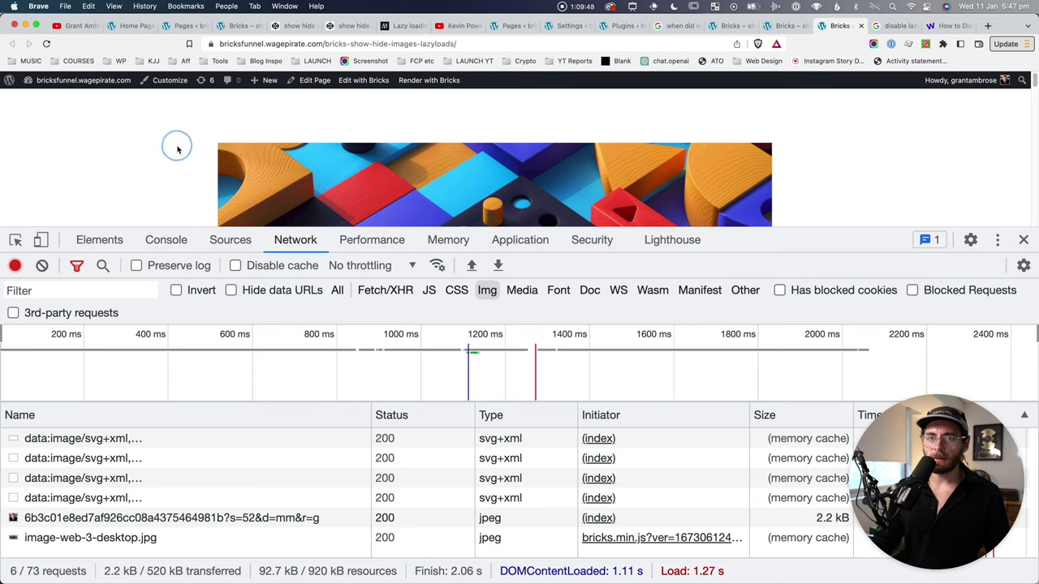
scroll(178, 149, down, 1)
scroll(178, 150, down, 3)
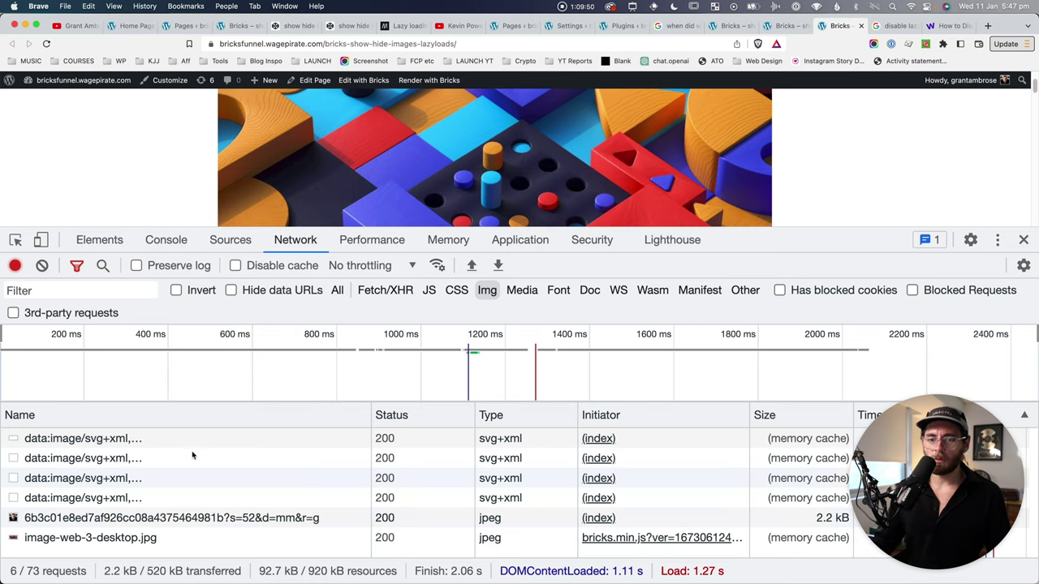
click(92, 291)
text(.webp)
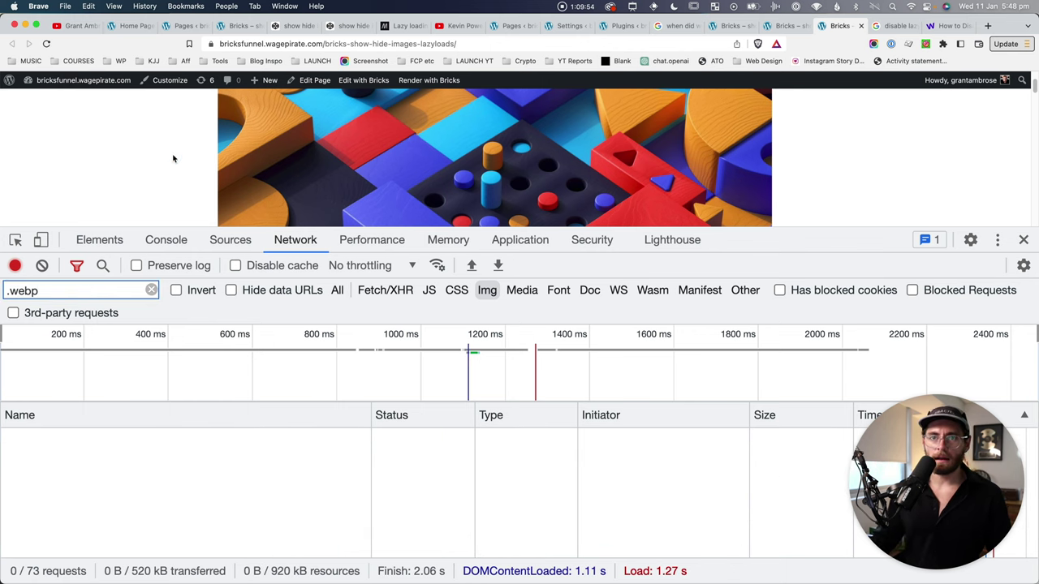
Scroll down through the three new images and back up to observe when each .webp request occurs, and close the developer tools
scroll(168, 159, down, 5)
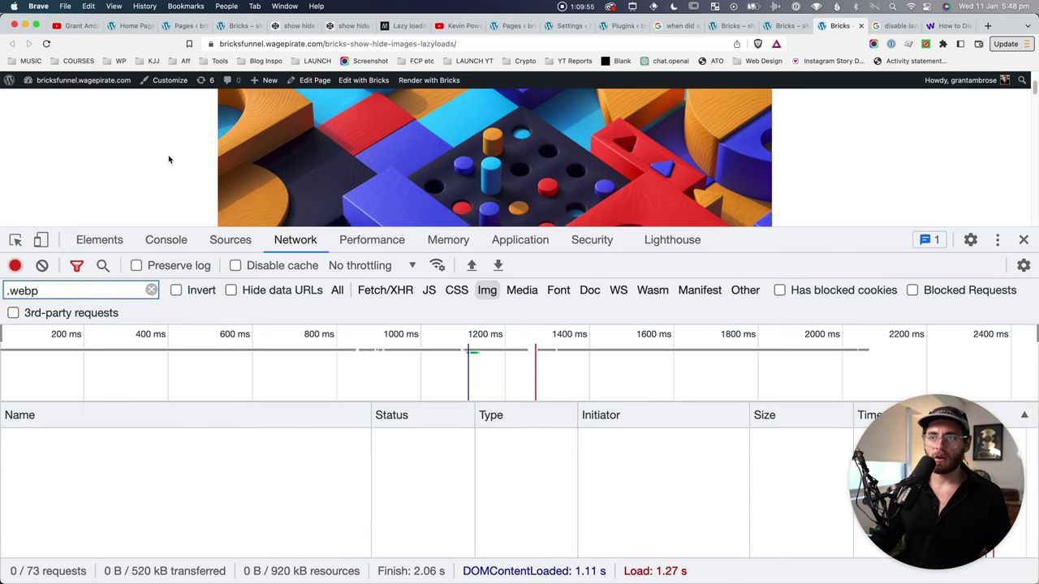
scroll(168, 159, down, 8)
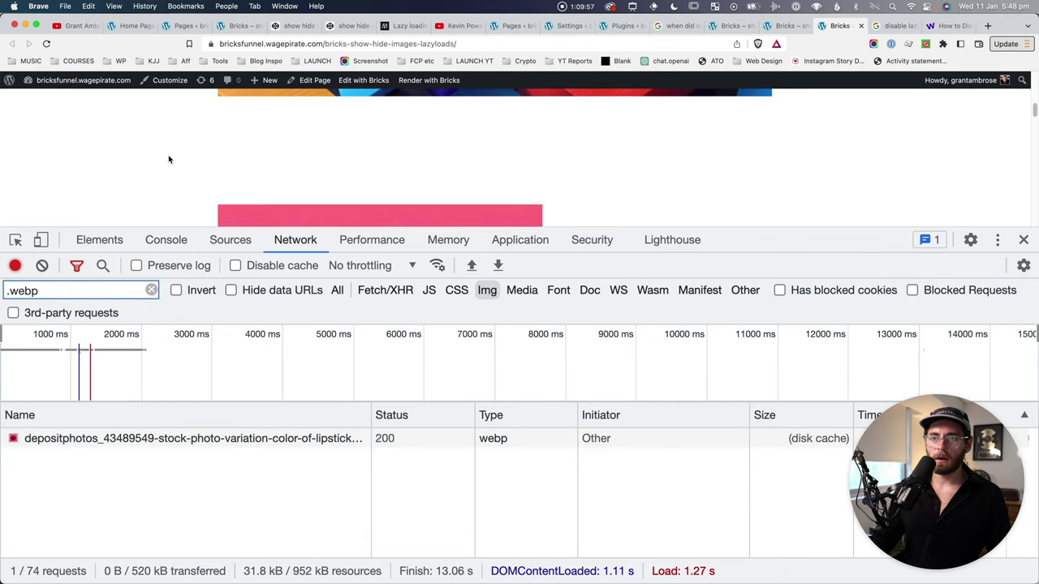
scroll(169, 187, down, 5)
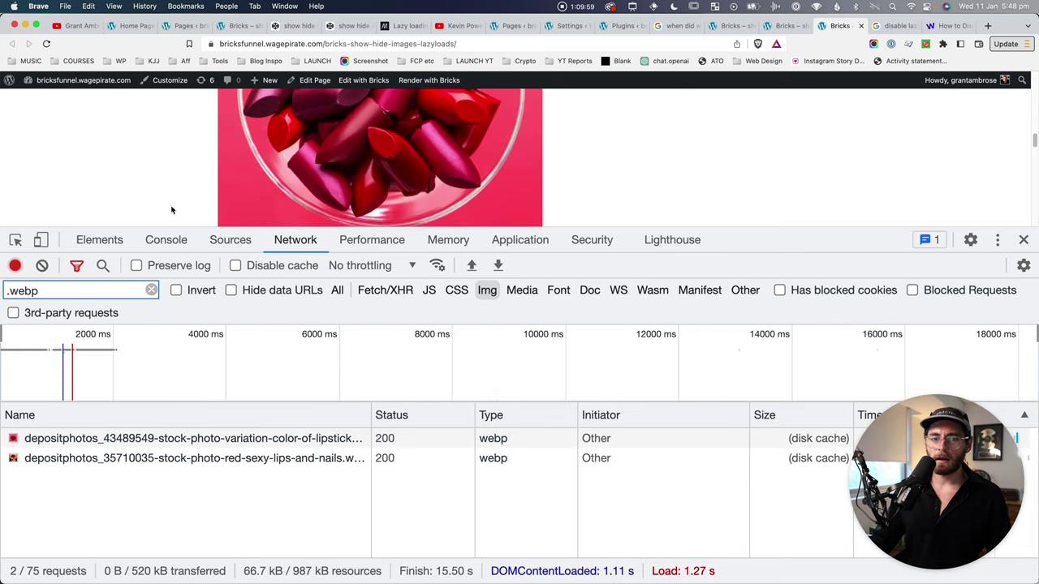
scroll(171, 210, down, 10)
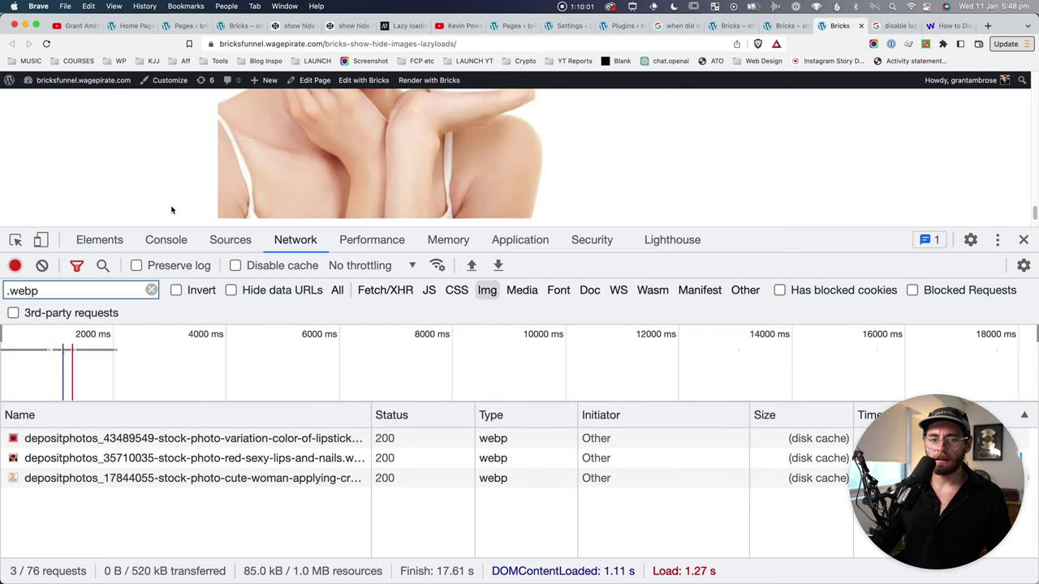
scroll(171, 210, up, 10)
scroll(172, 210, up, 6)
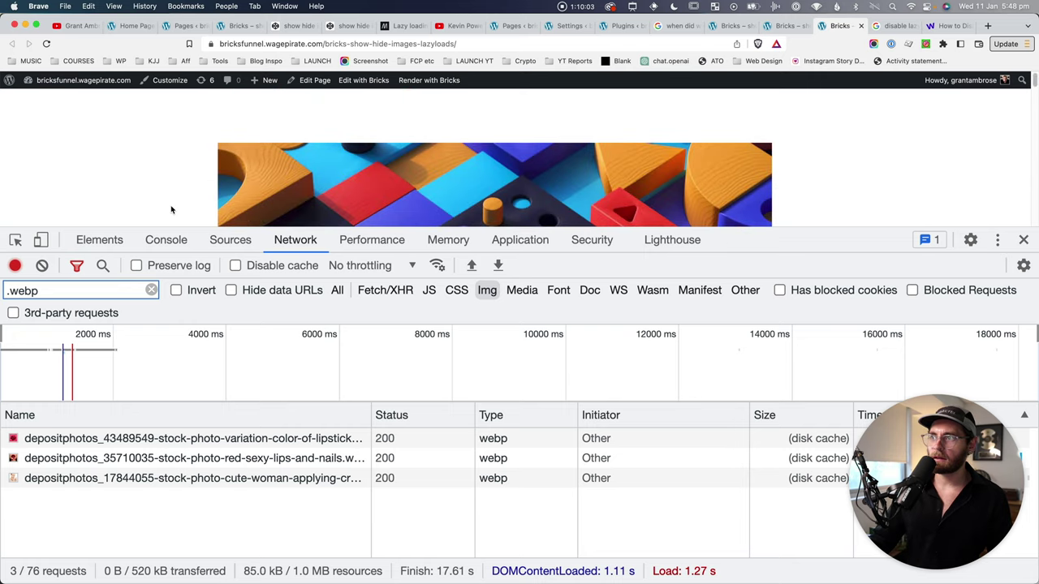
key(super+alt+i)
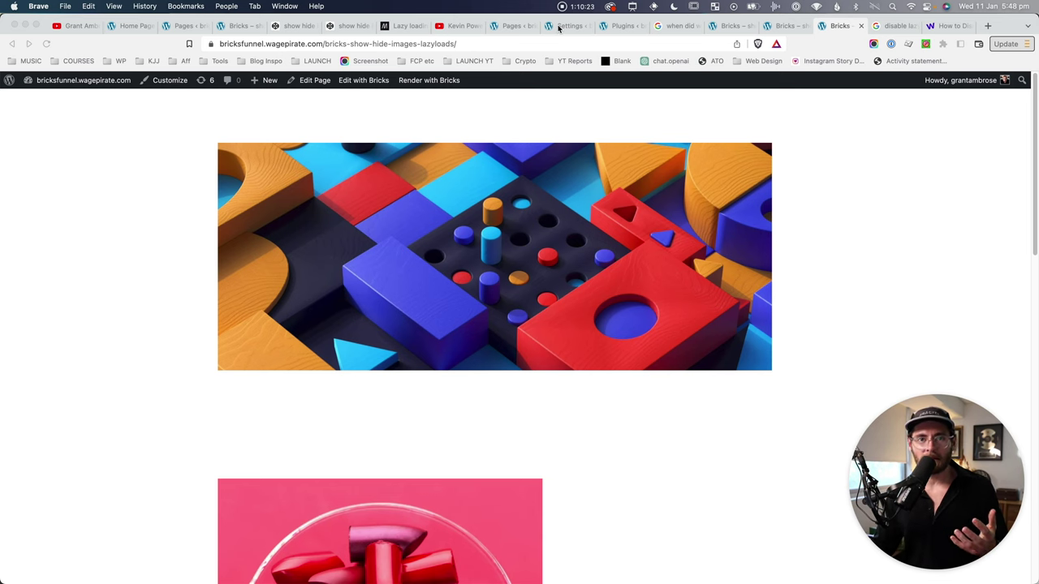
Return to the "show hide images lazyload" pen on CodePen and highlight the desktop image's loading="lazy" attribute
click(558, 30)
scroll(164, 358, down, 1)
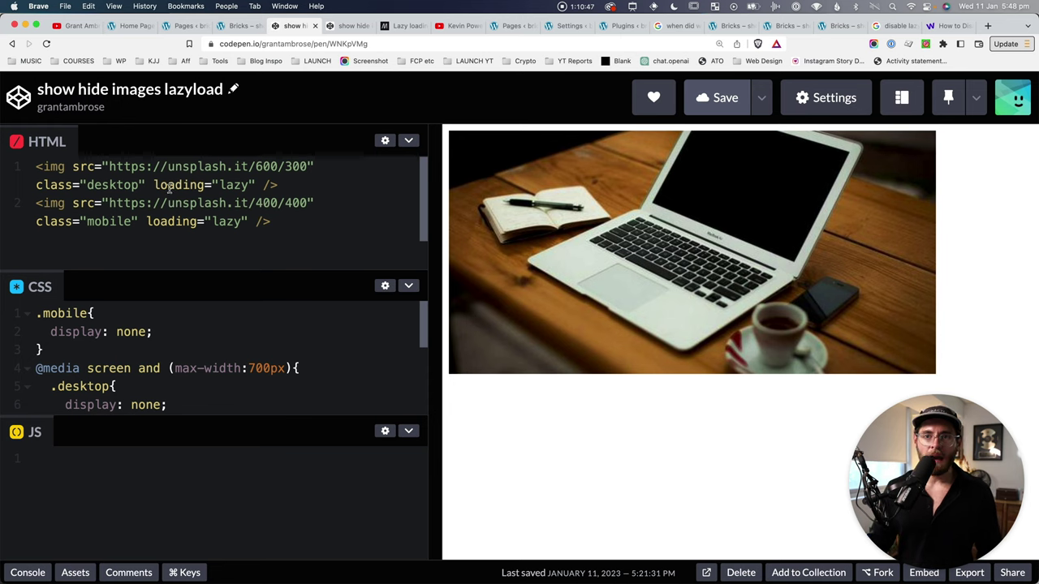
double_click(194, 186)
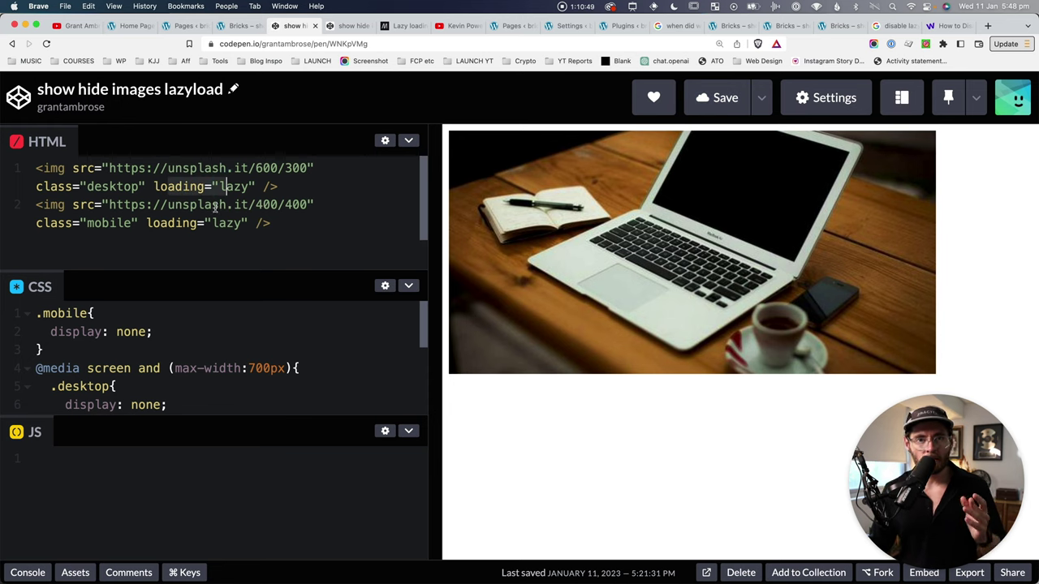